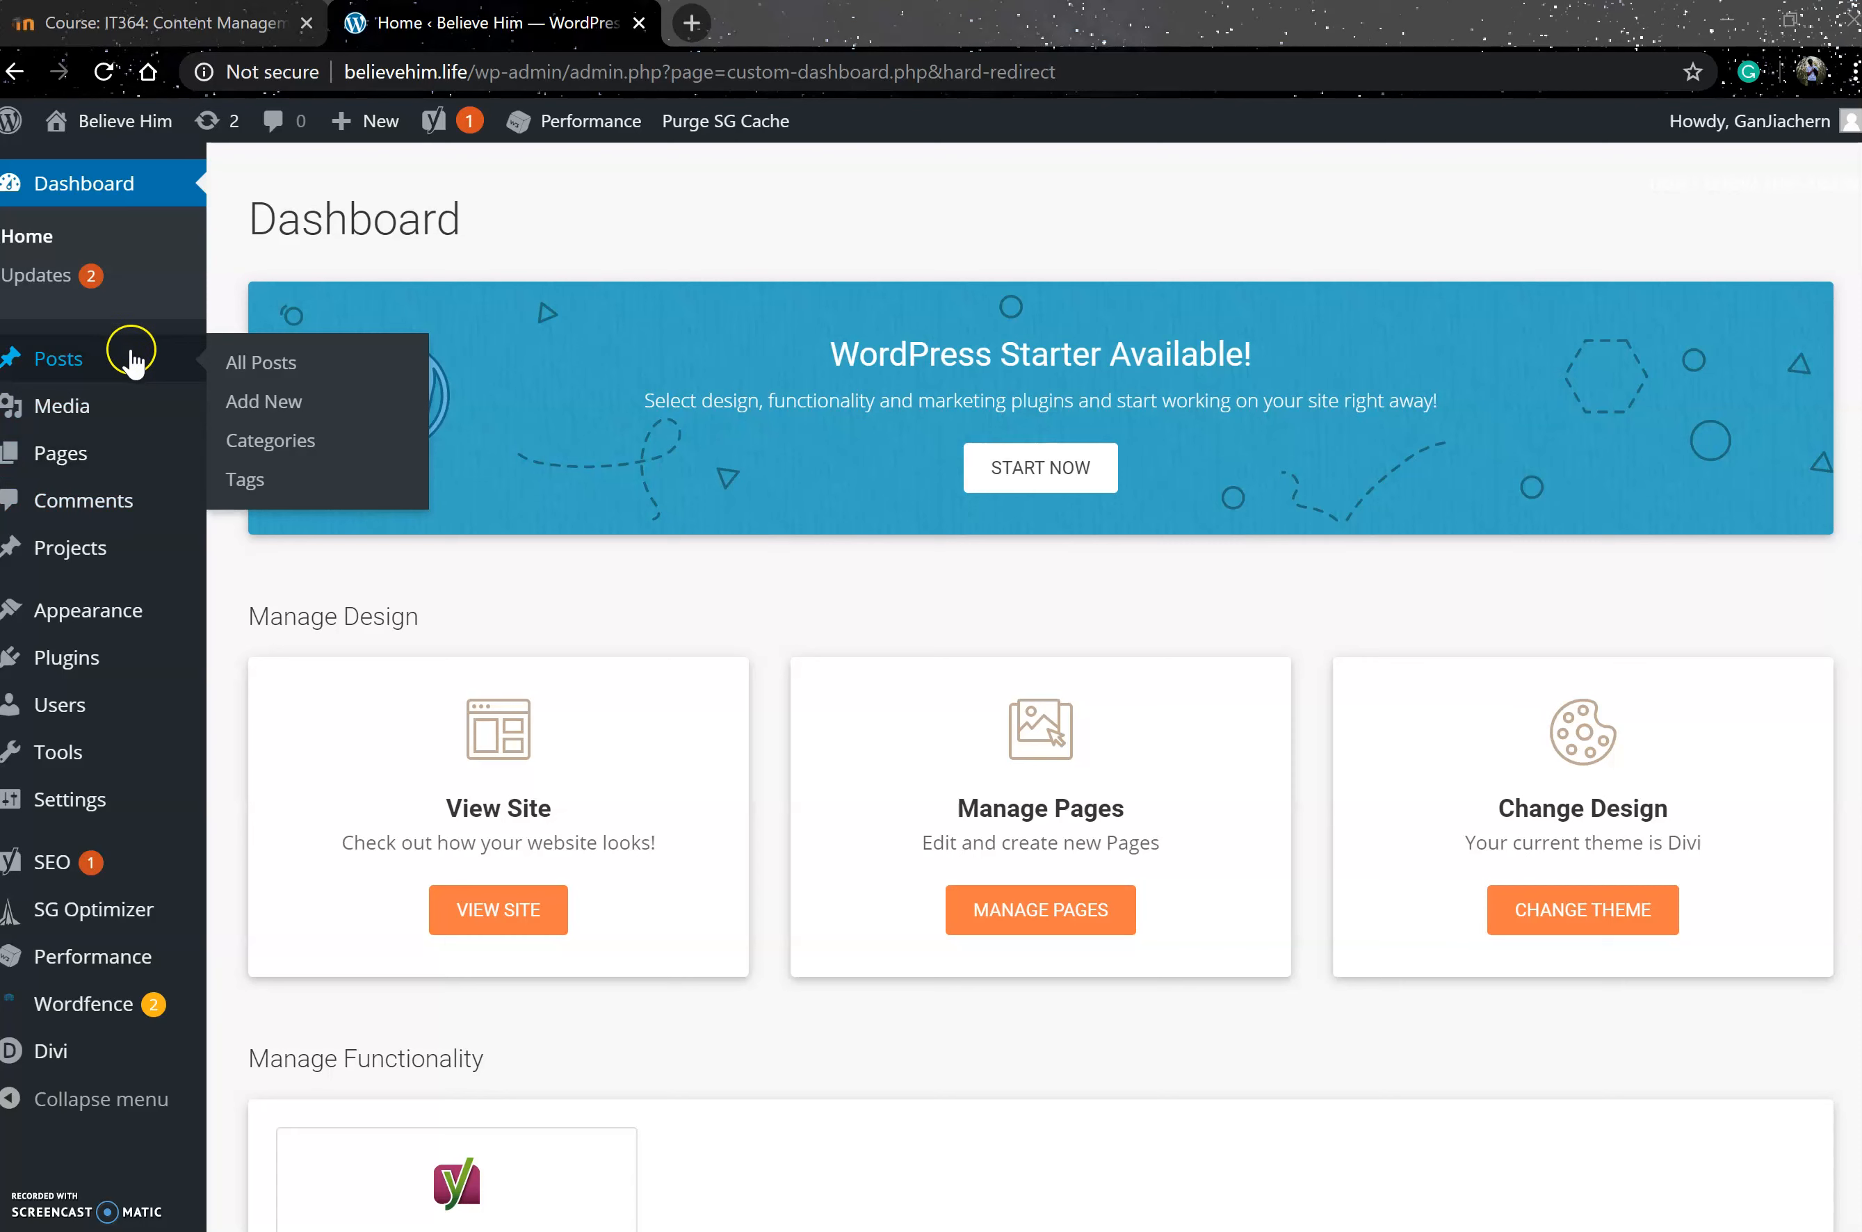
{"action": "mouse_move", "coordinate": [122, 466]}
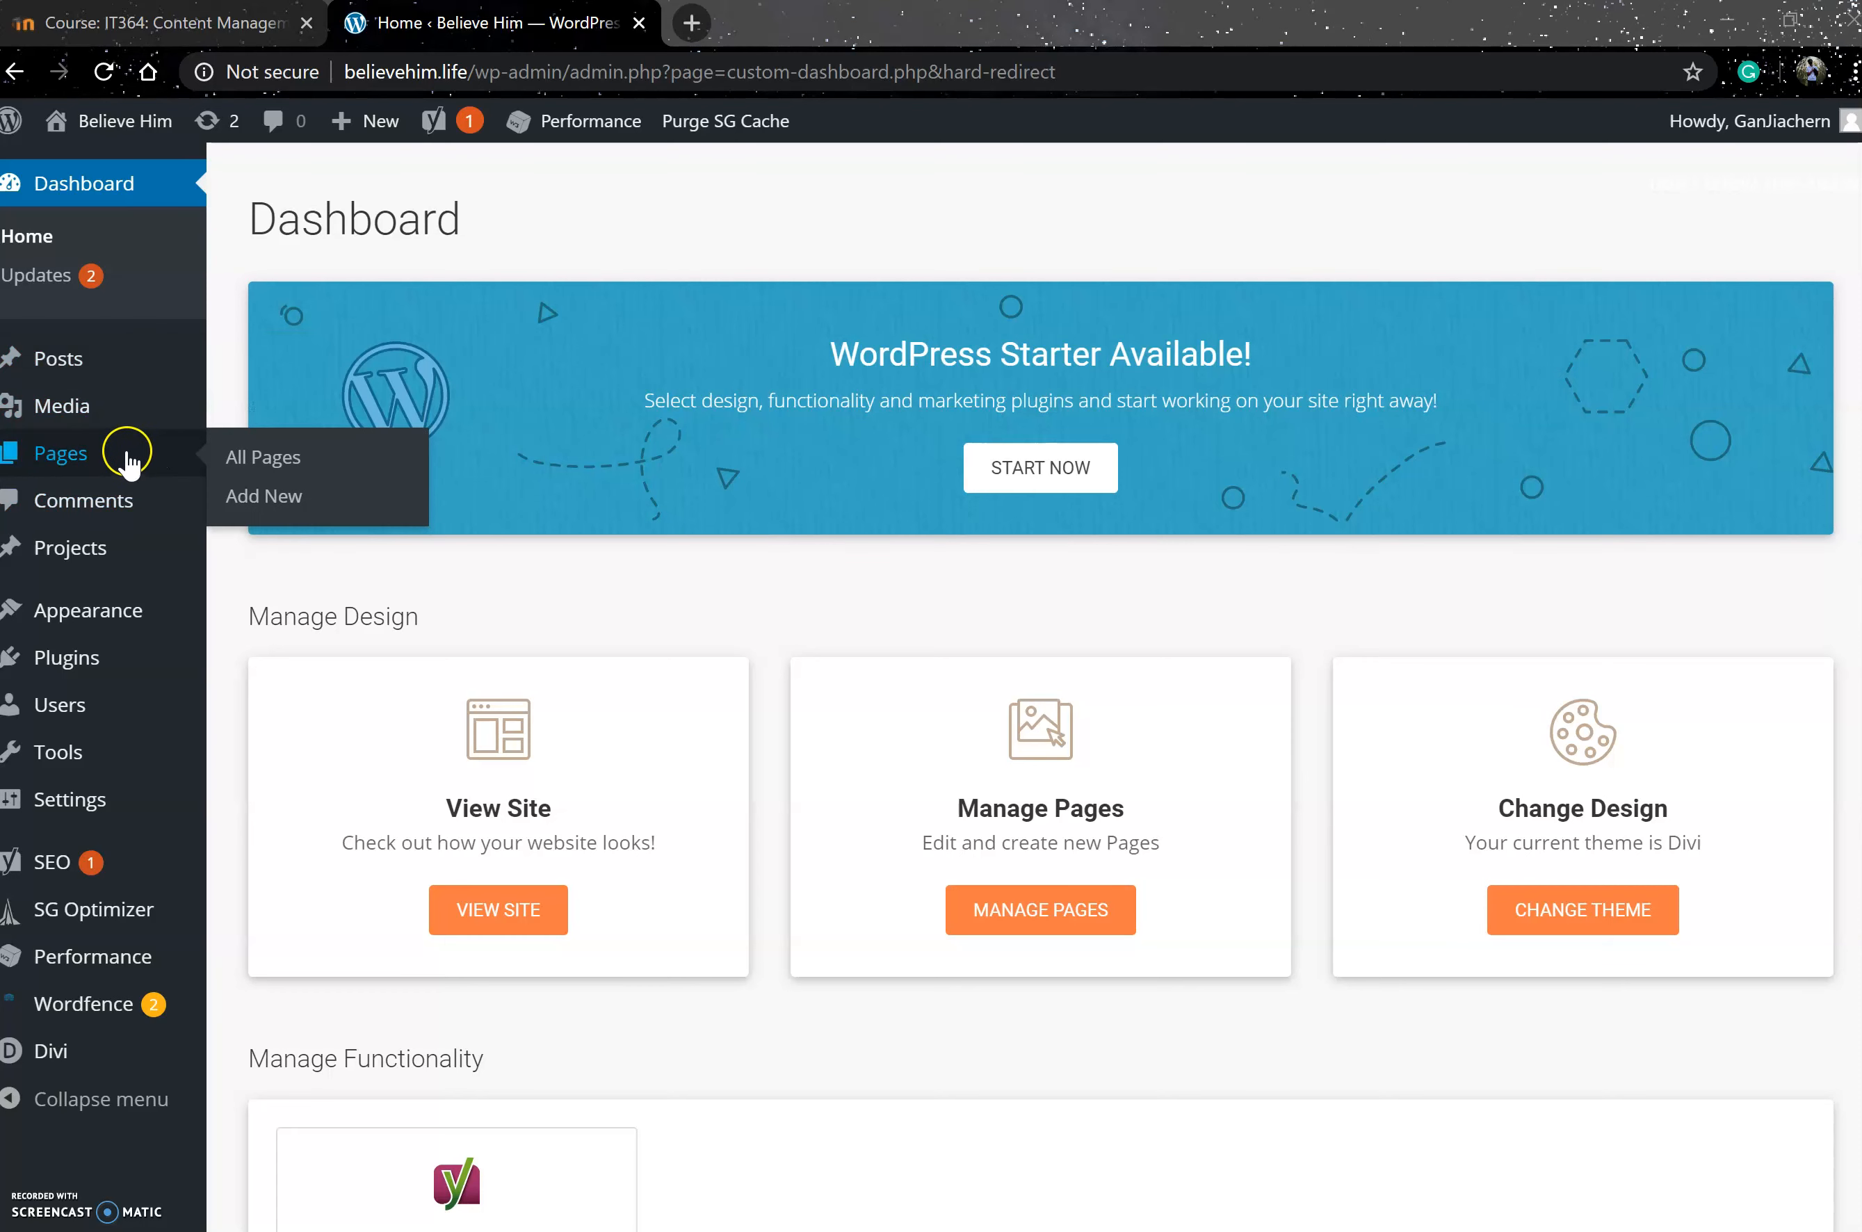
{"action": "mouse_move", "coordinate": [134, 408]}
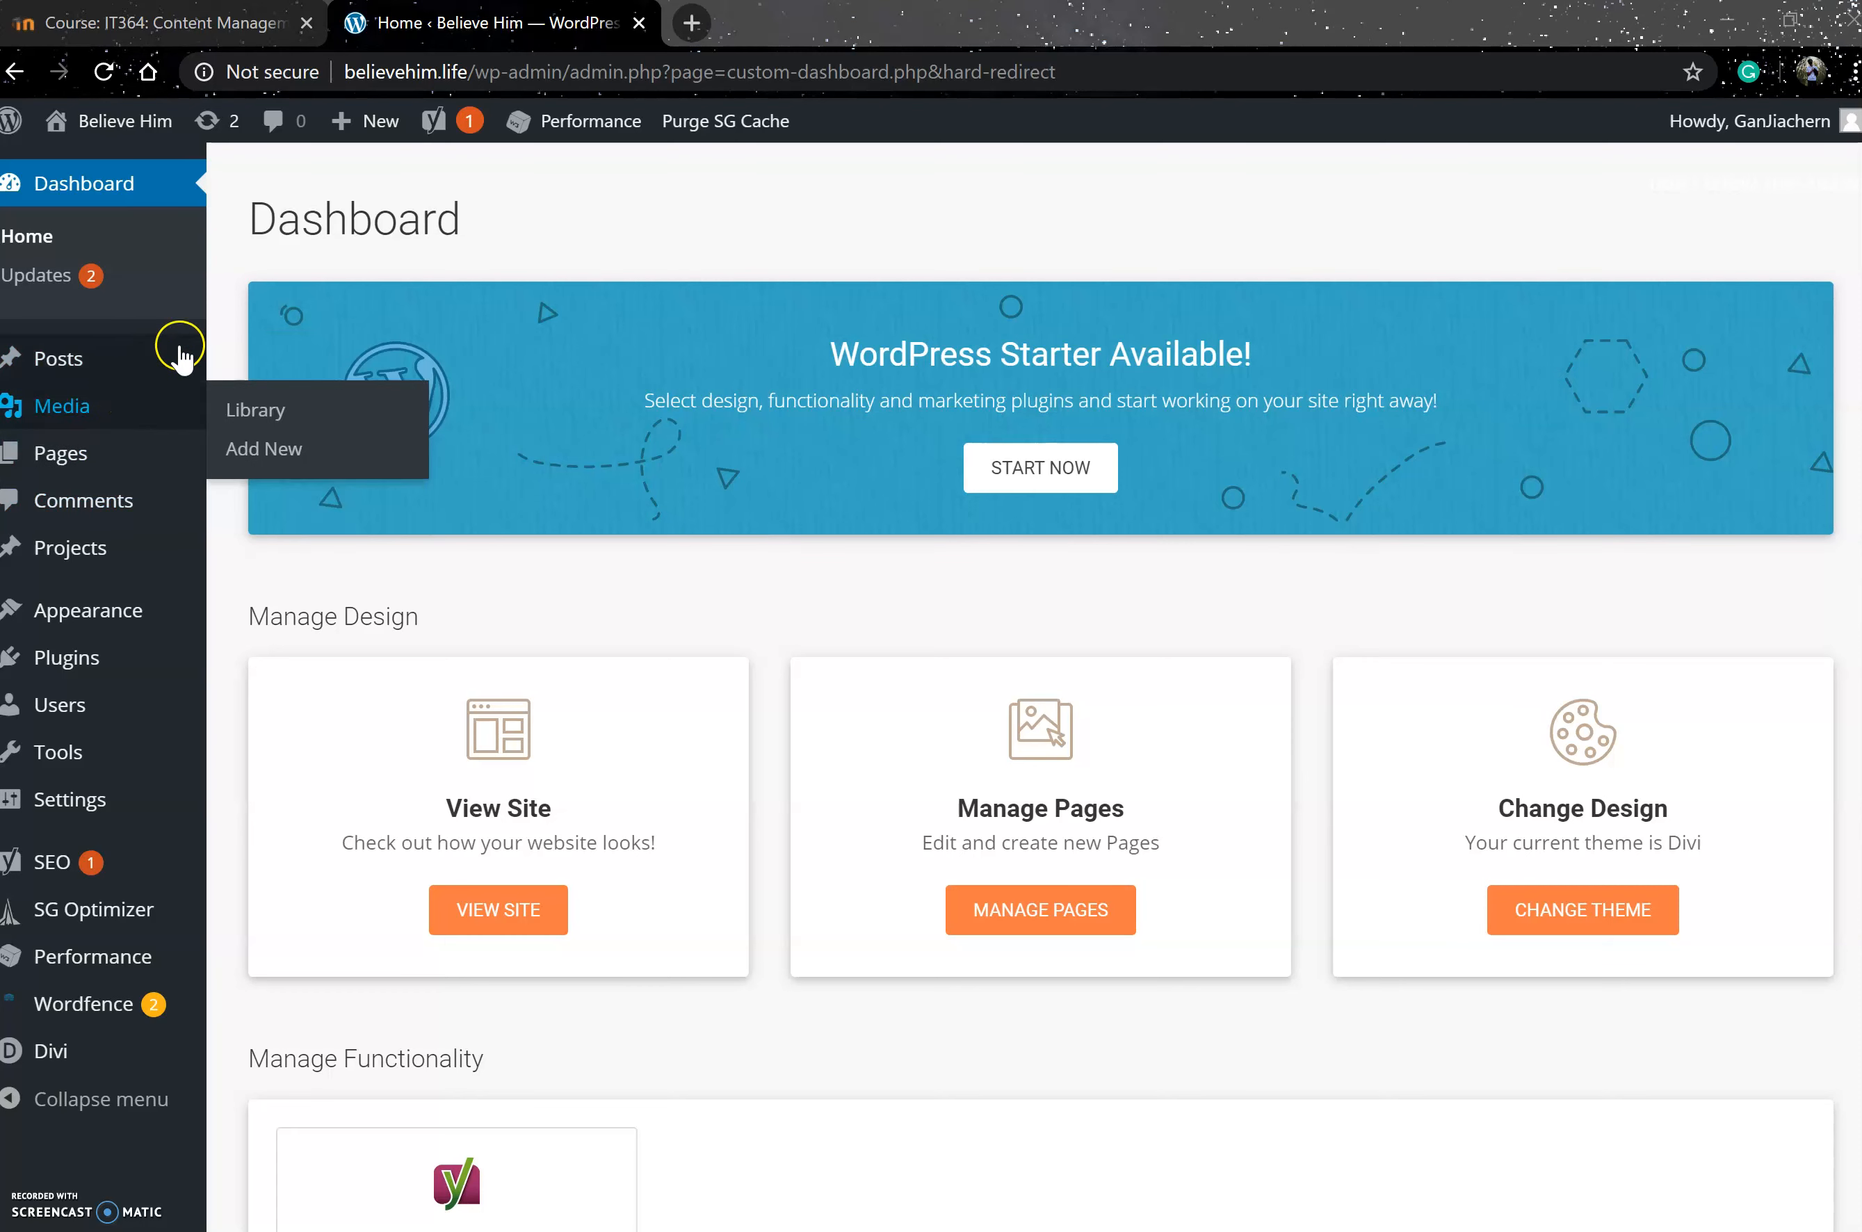
{"action": "mouse_move", "coordinate": [147, 356]}
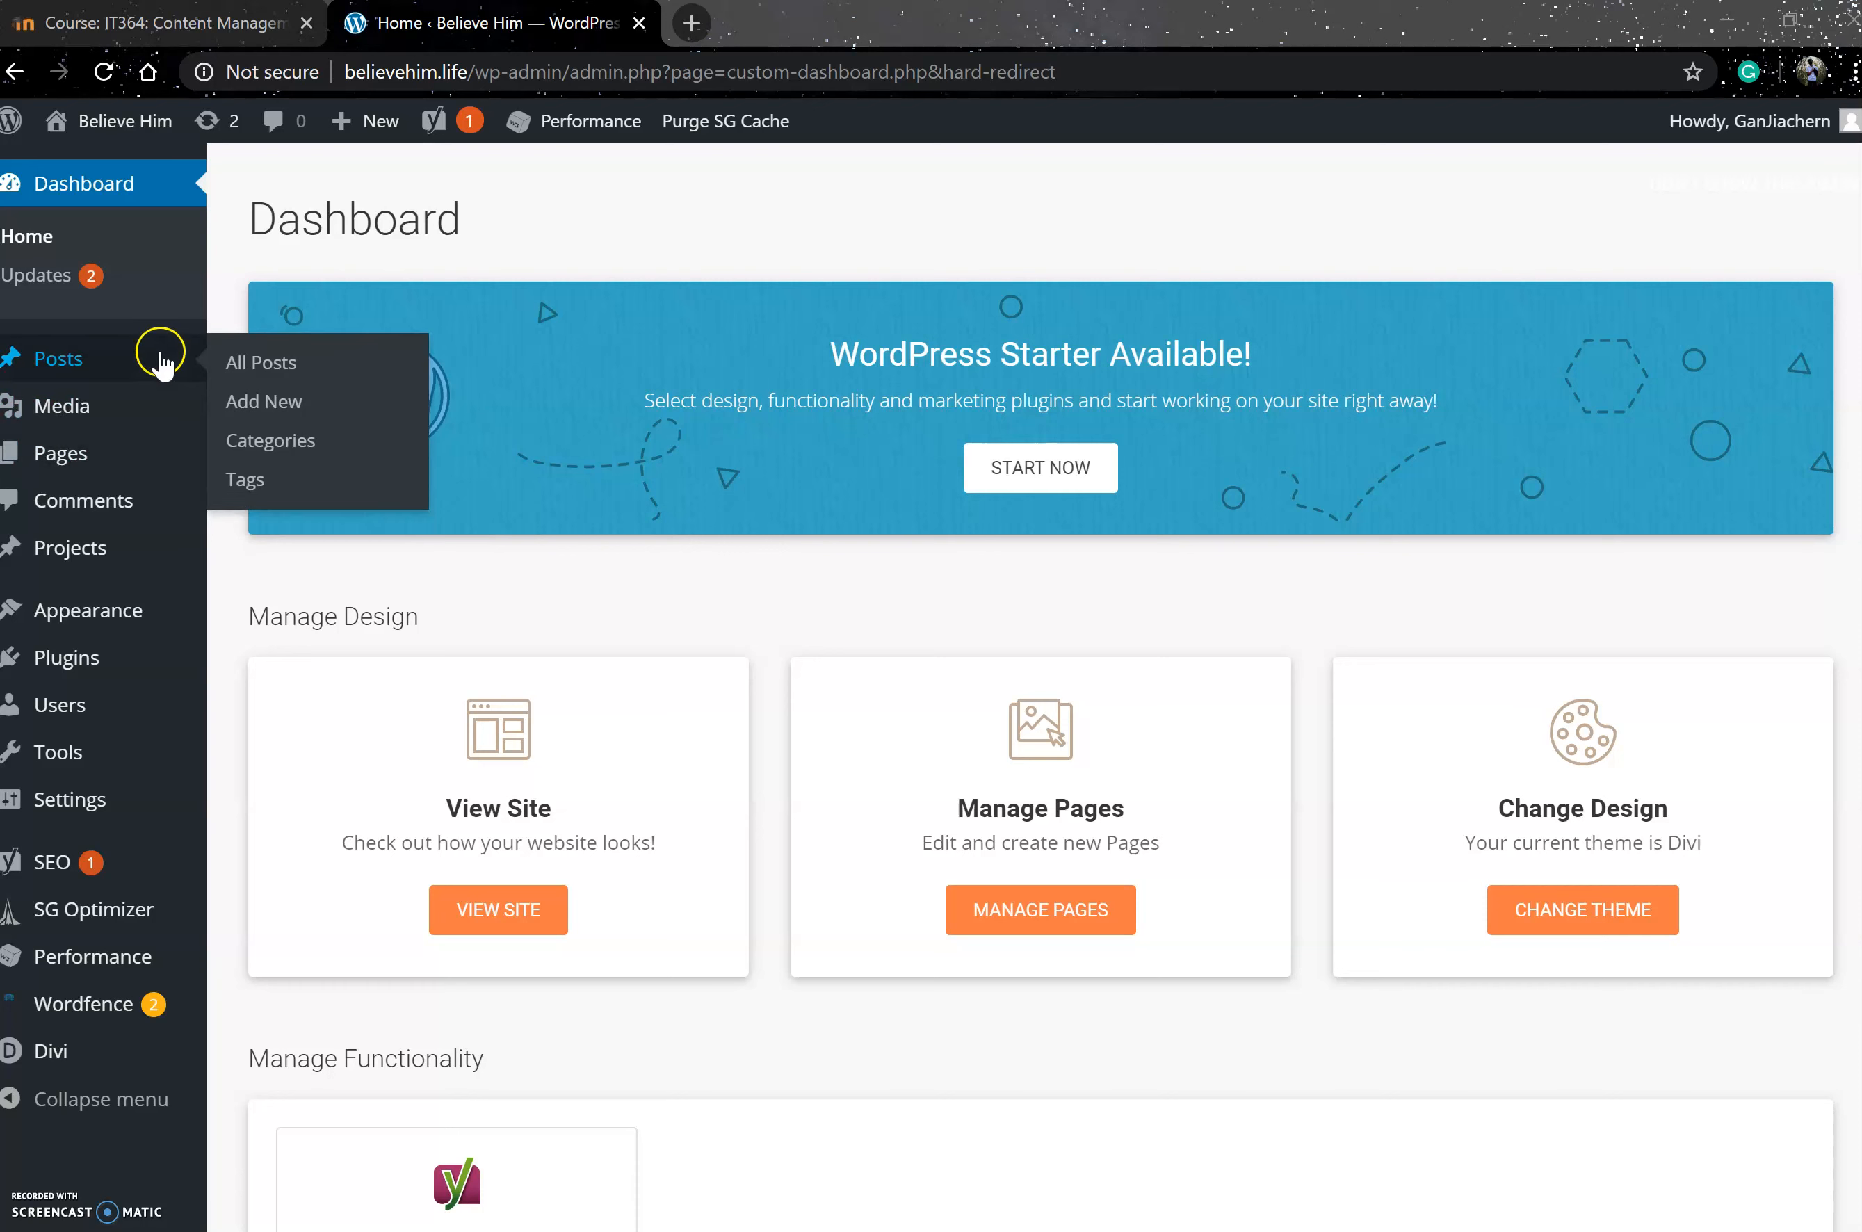
{"action": "mouse_move", "coordinate": [75, 798]}
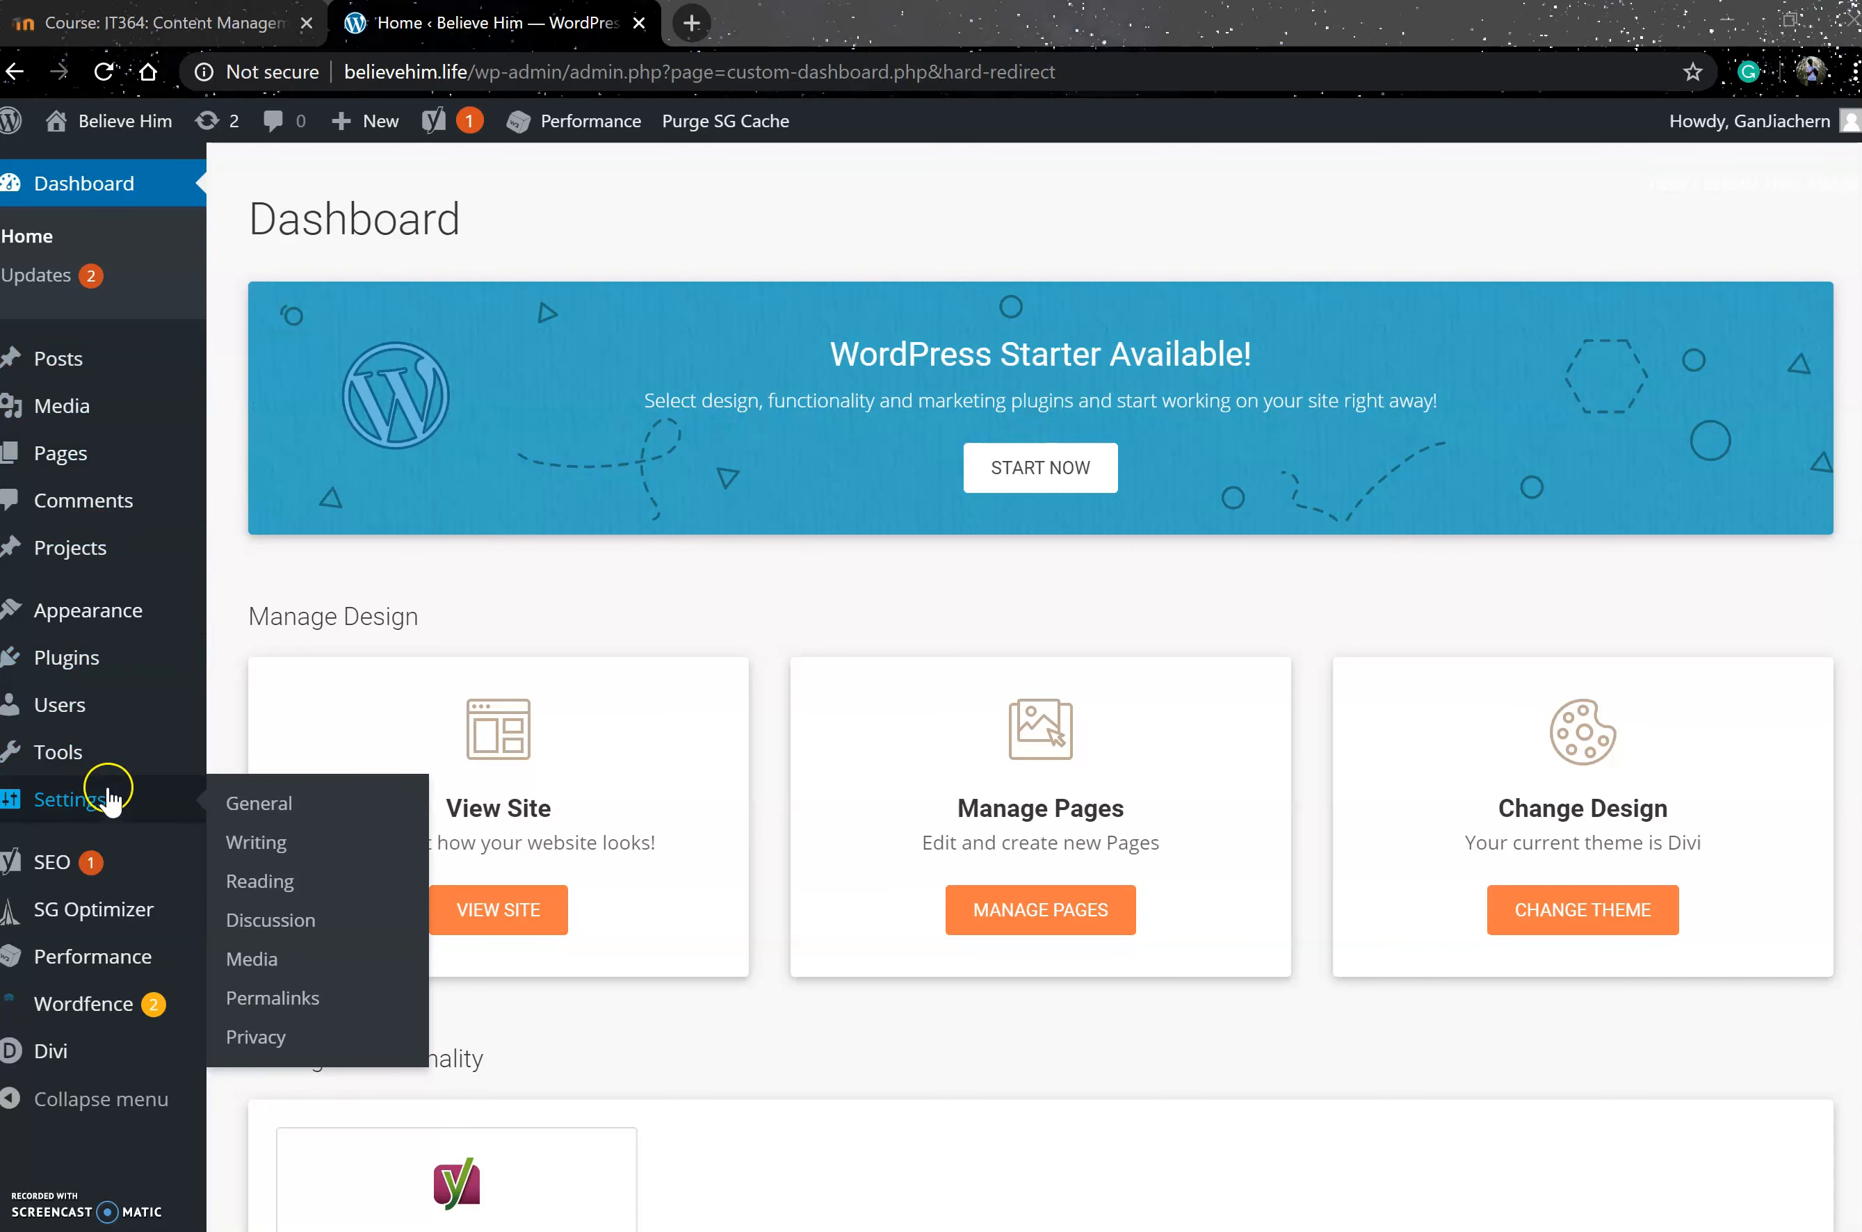
- Open the site's menu management page and examine the structure and display settings of the BelieveHim menu
{"action": "mouse_move", "coordinate": [108, 617]}
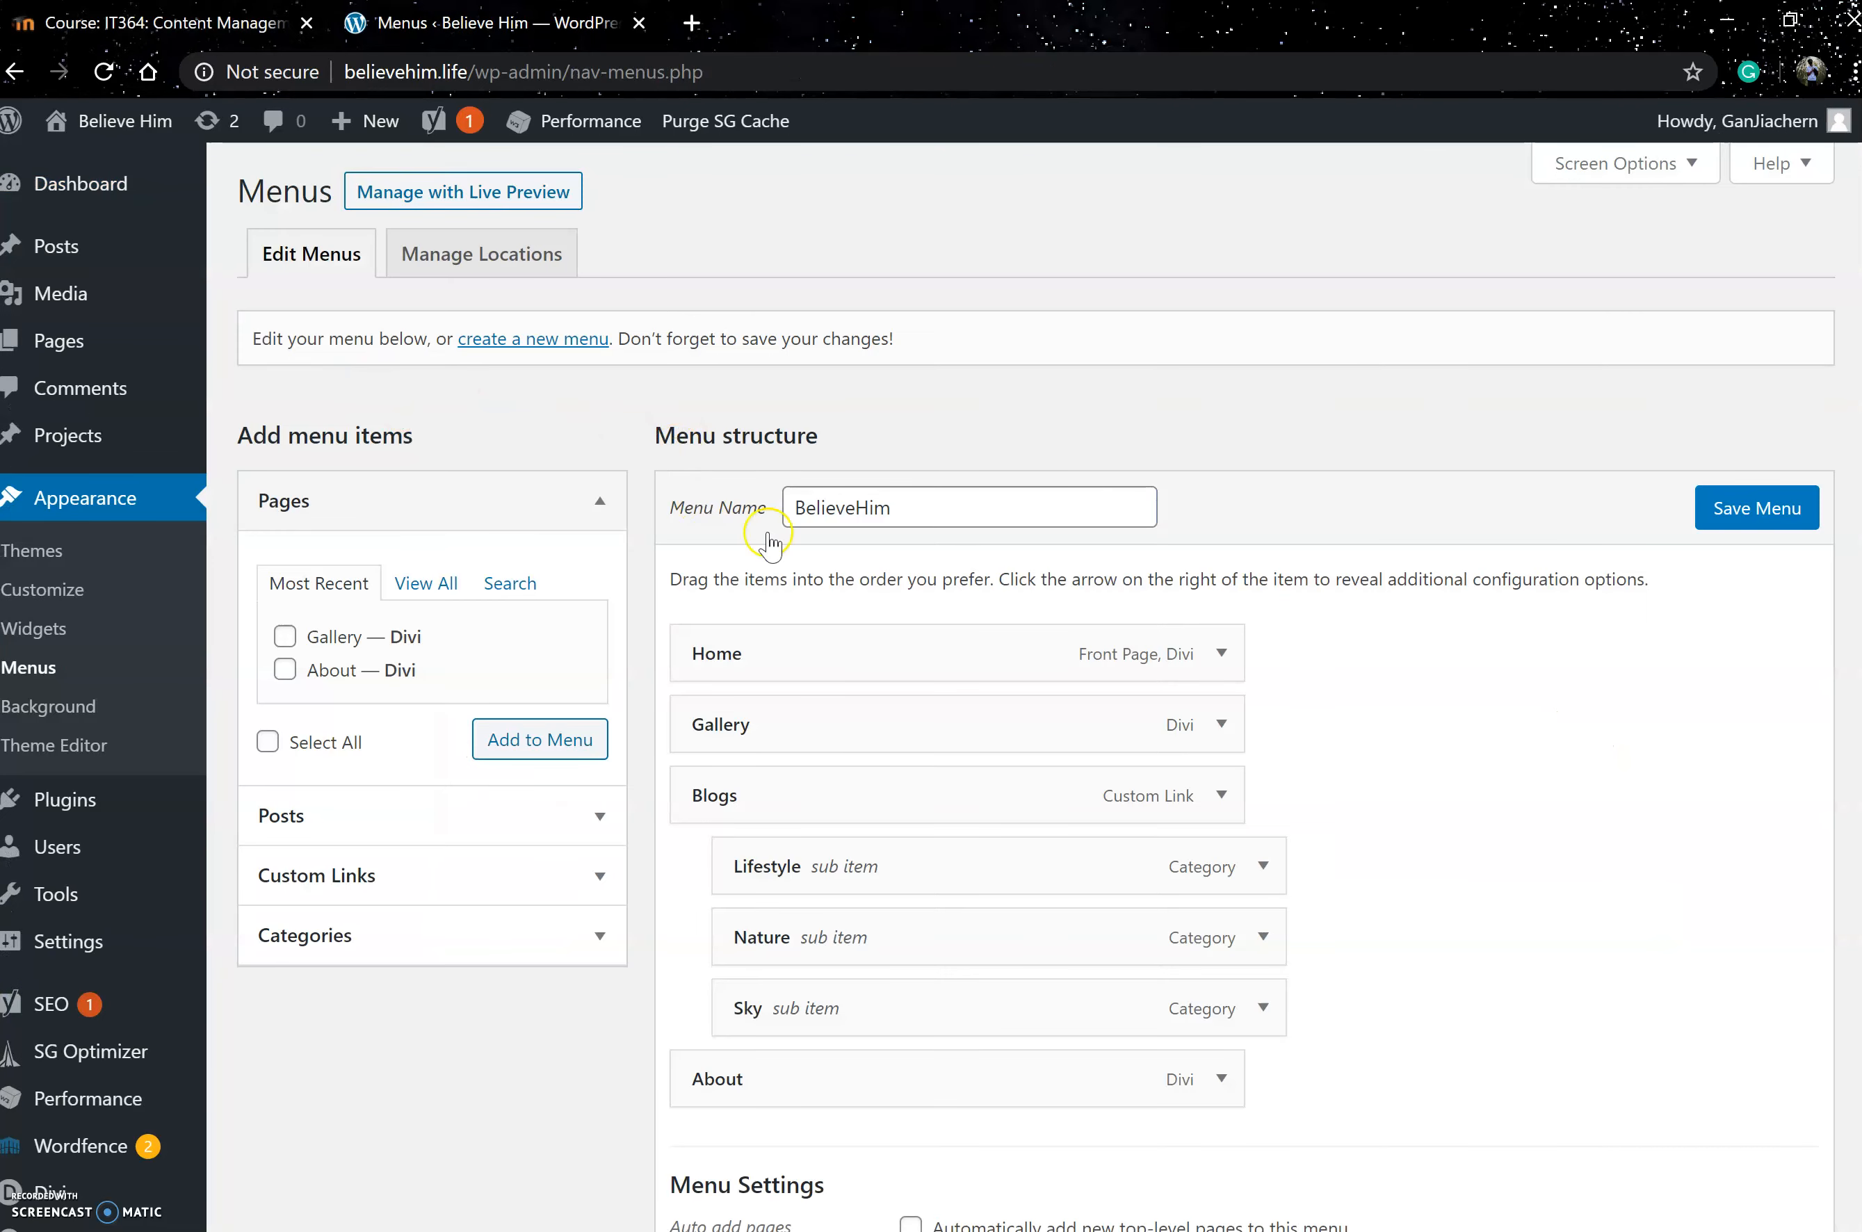
{"action": "scroll", "coordinate": [936, 586], "scroll_direction": "down", "scroll_amount": 2}
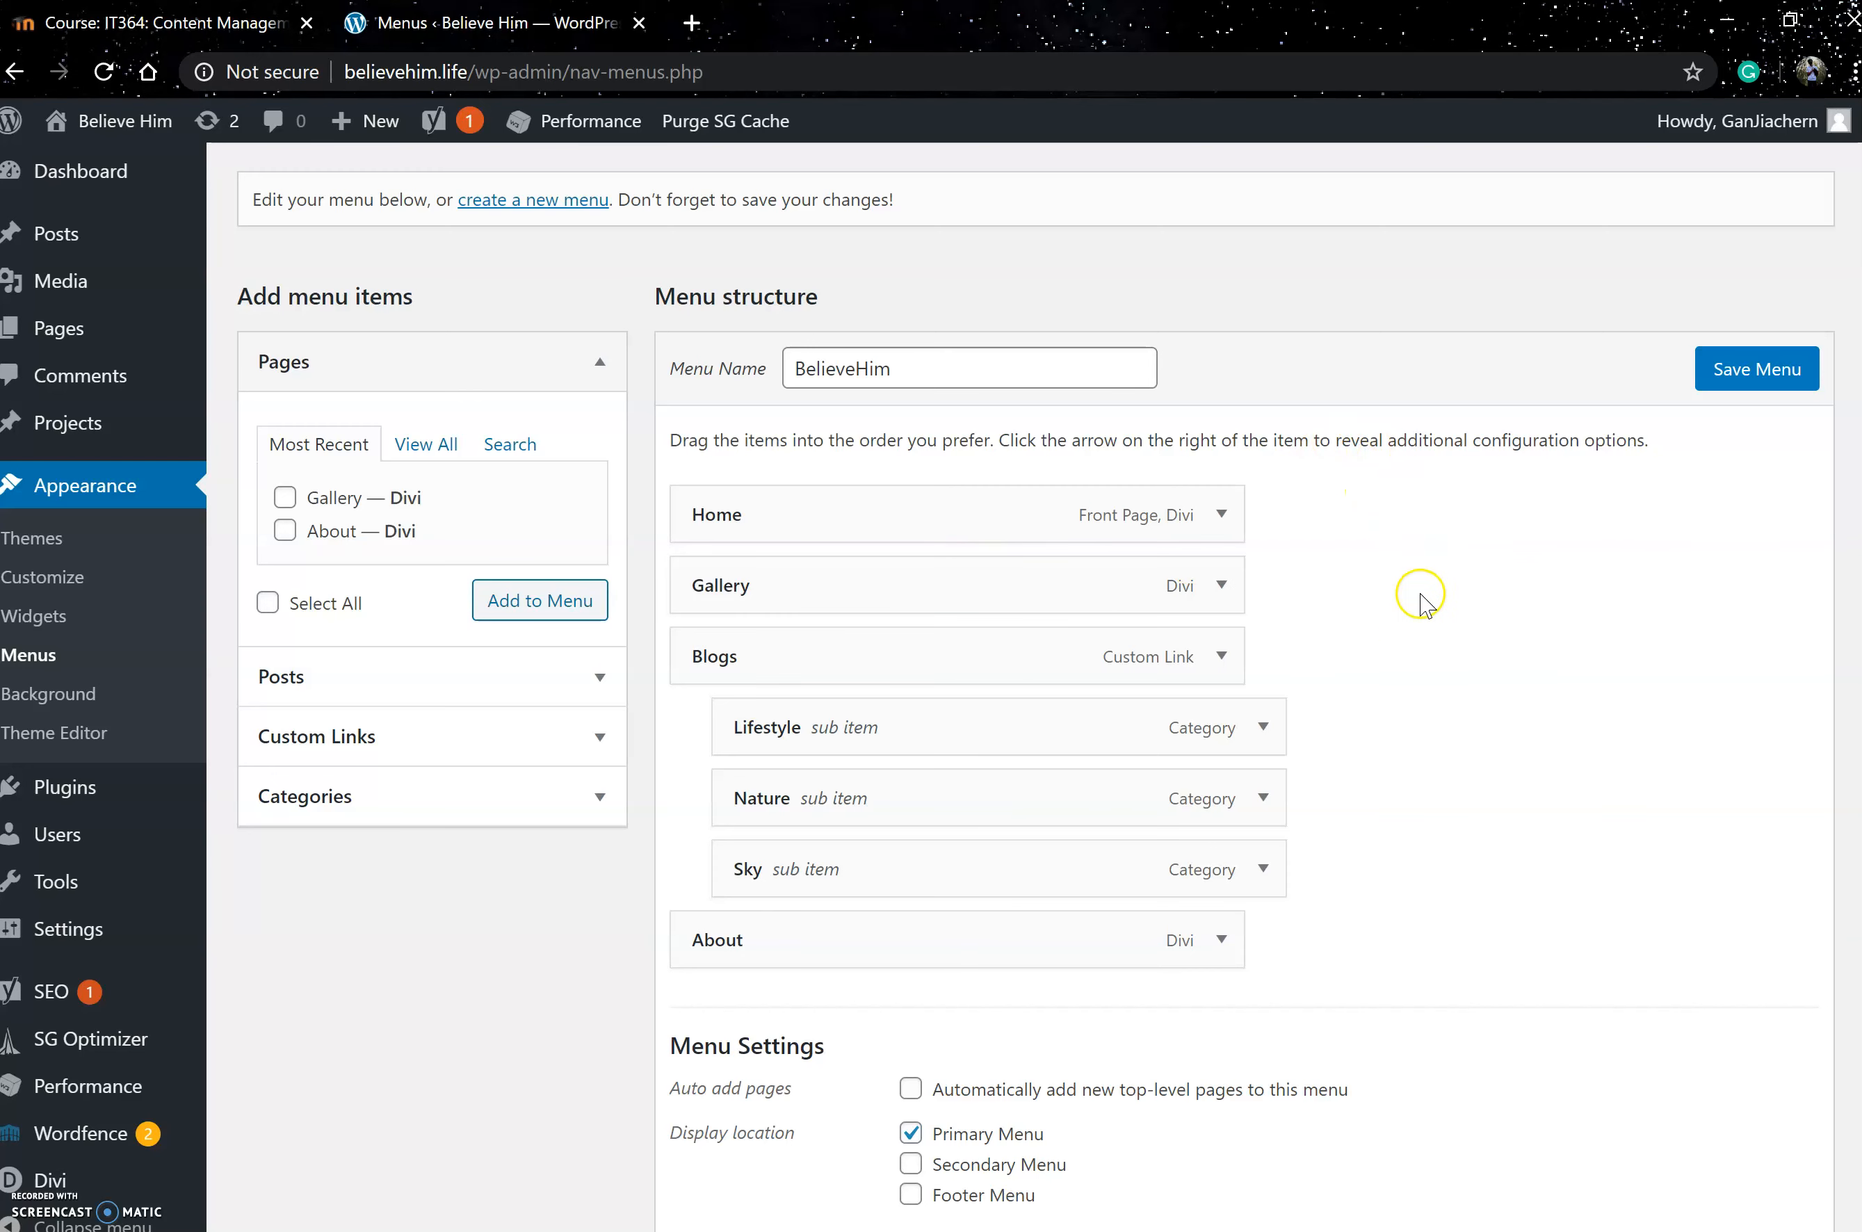
{"action": "scroll", "coordinate": [1342, 545], "scroll_direction": "down", "scroll_amount": 1}
{"action": "scroll", "coordinate": [1359, 546], "scroll_direction": "up", "scroll_amount": 2}
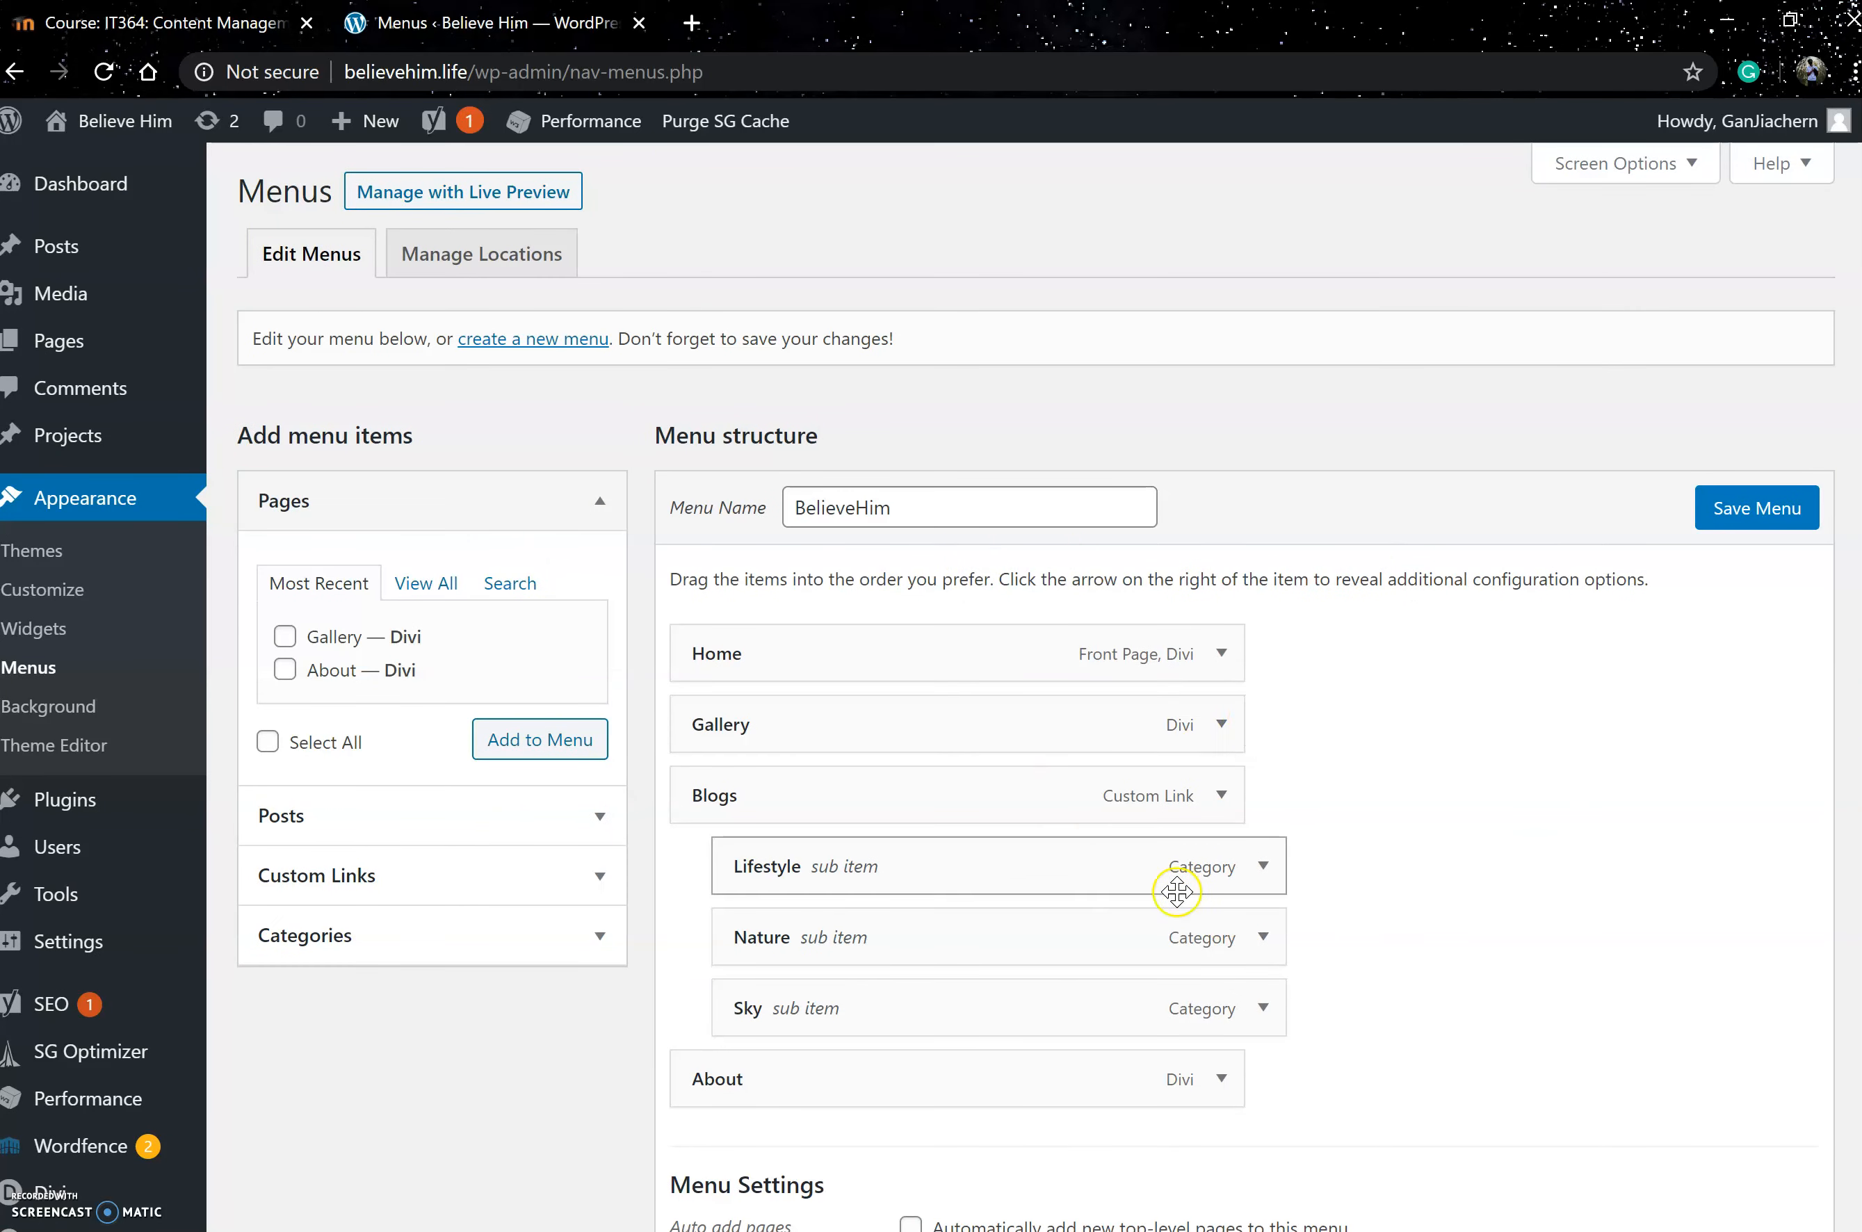
{"action": "scroll", "coordinate": [1527, 743], "scroll_direction": "down", "scroll_amount": 2}
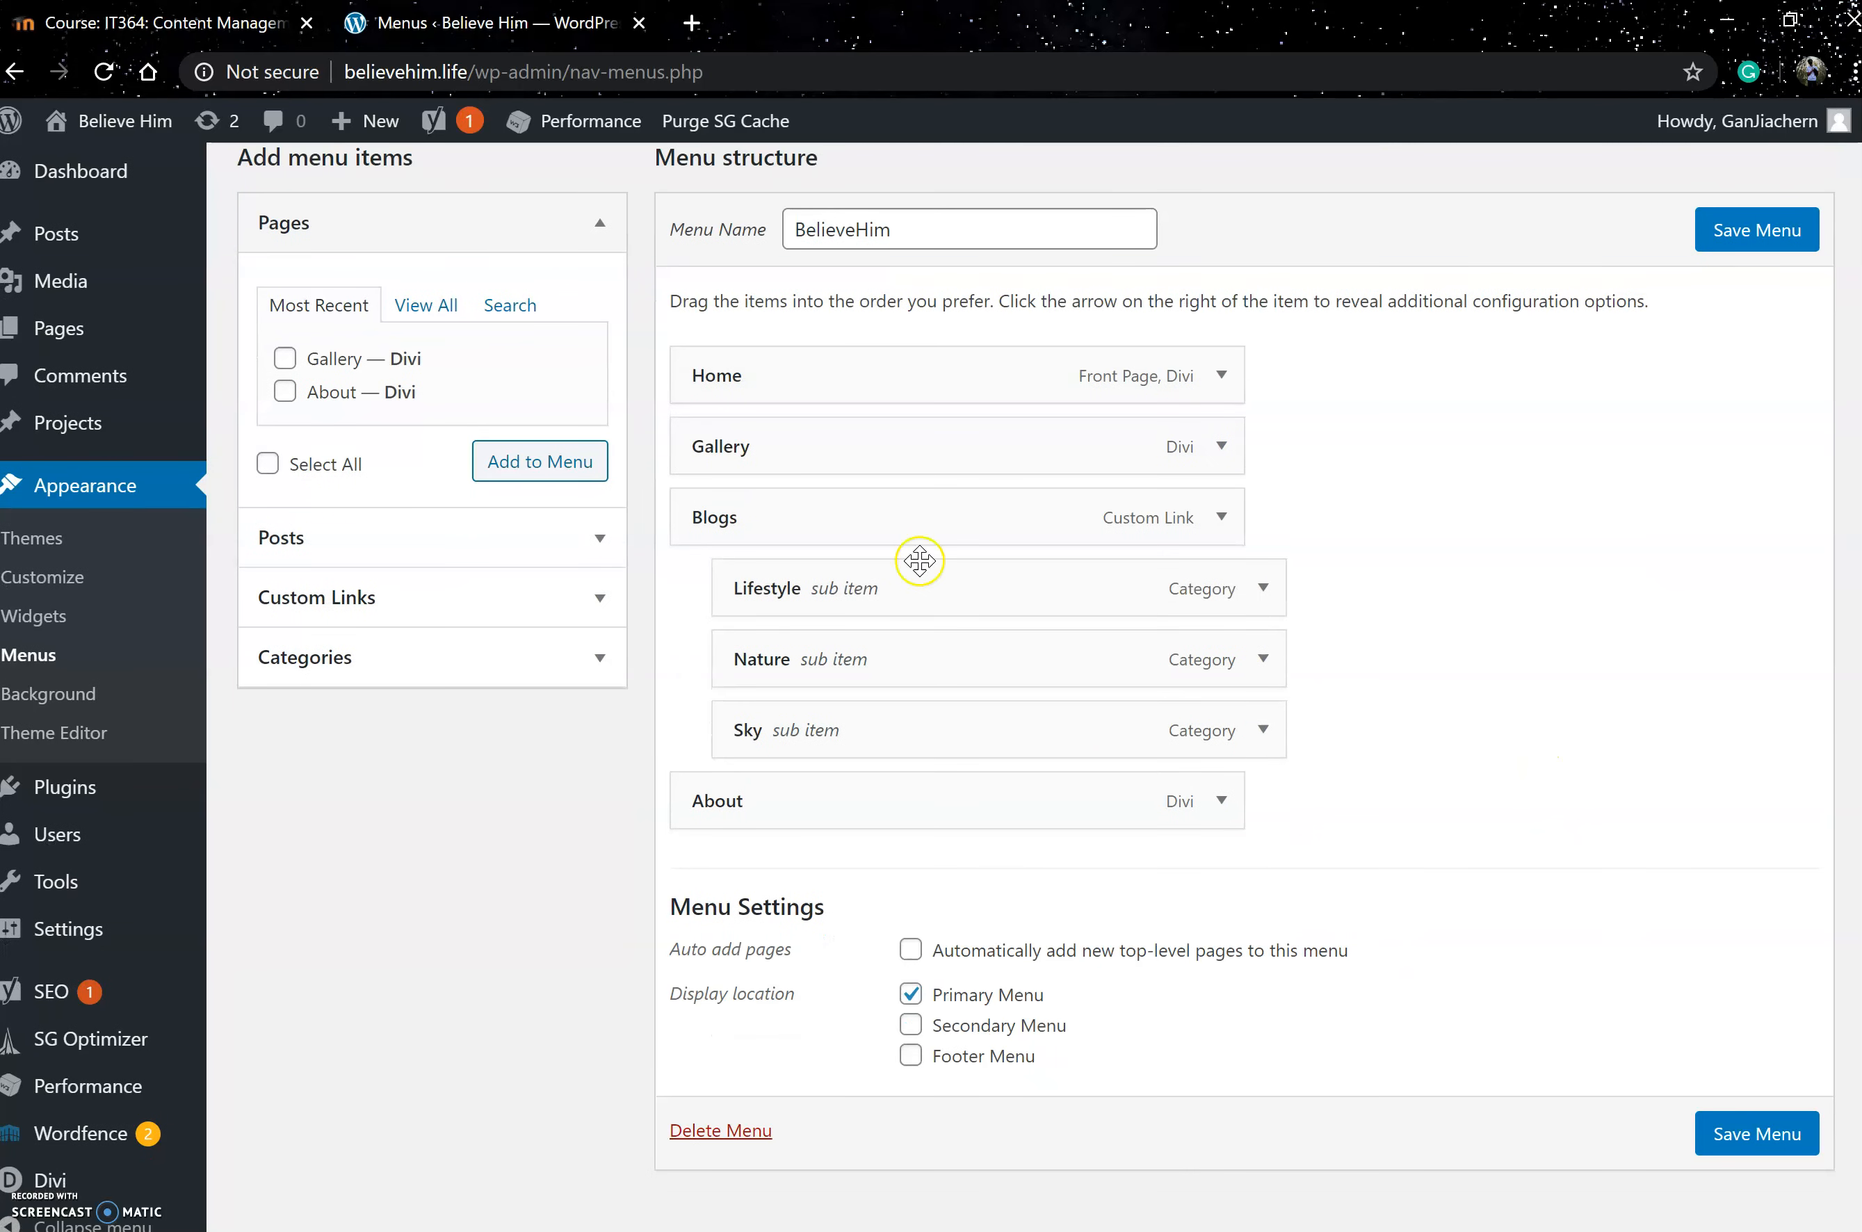
{"action": "scroll", "coordinate": [280, 456], "scroll_direction": "up", "scroll_amount": 1}
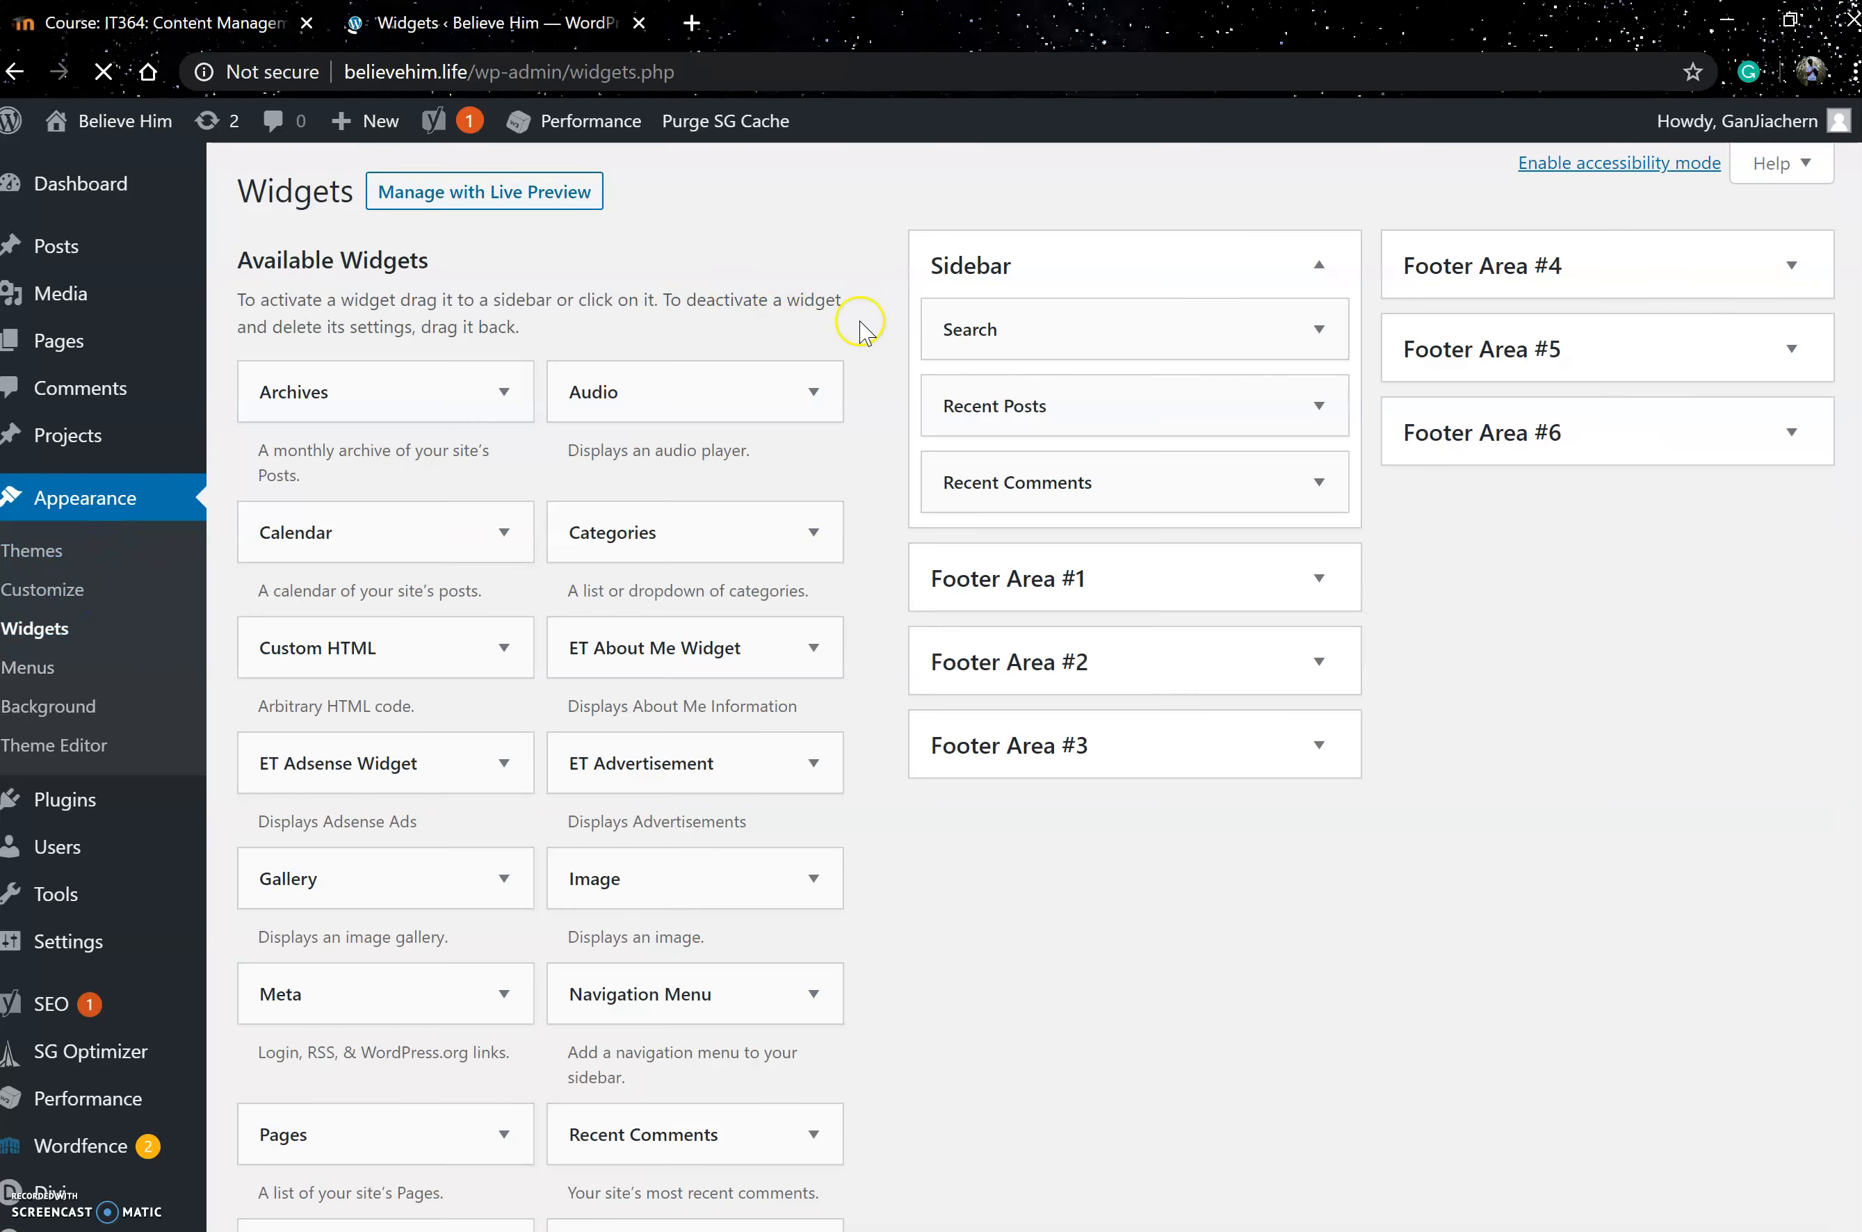
- Examine the available widgets and the sidebar and footer widget areas of the site
{"action": "scroll", "coordinate": [800, 392], "scroll_direction": "down", "scroll_amount": 1}
{"action": "scroll", "coordinate": [840, 524], "scroll_direction": "up", "scroll_amount": 1}
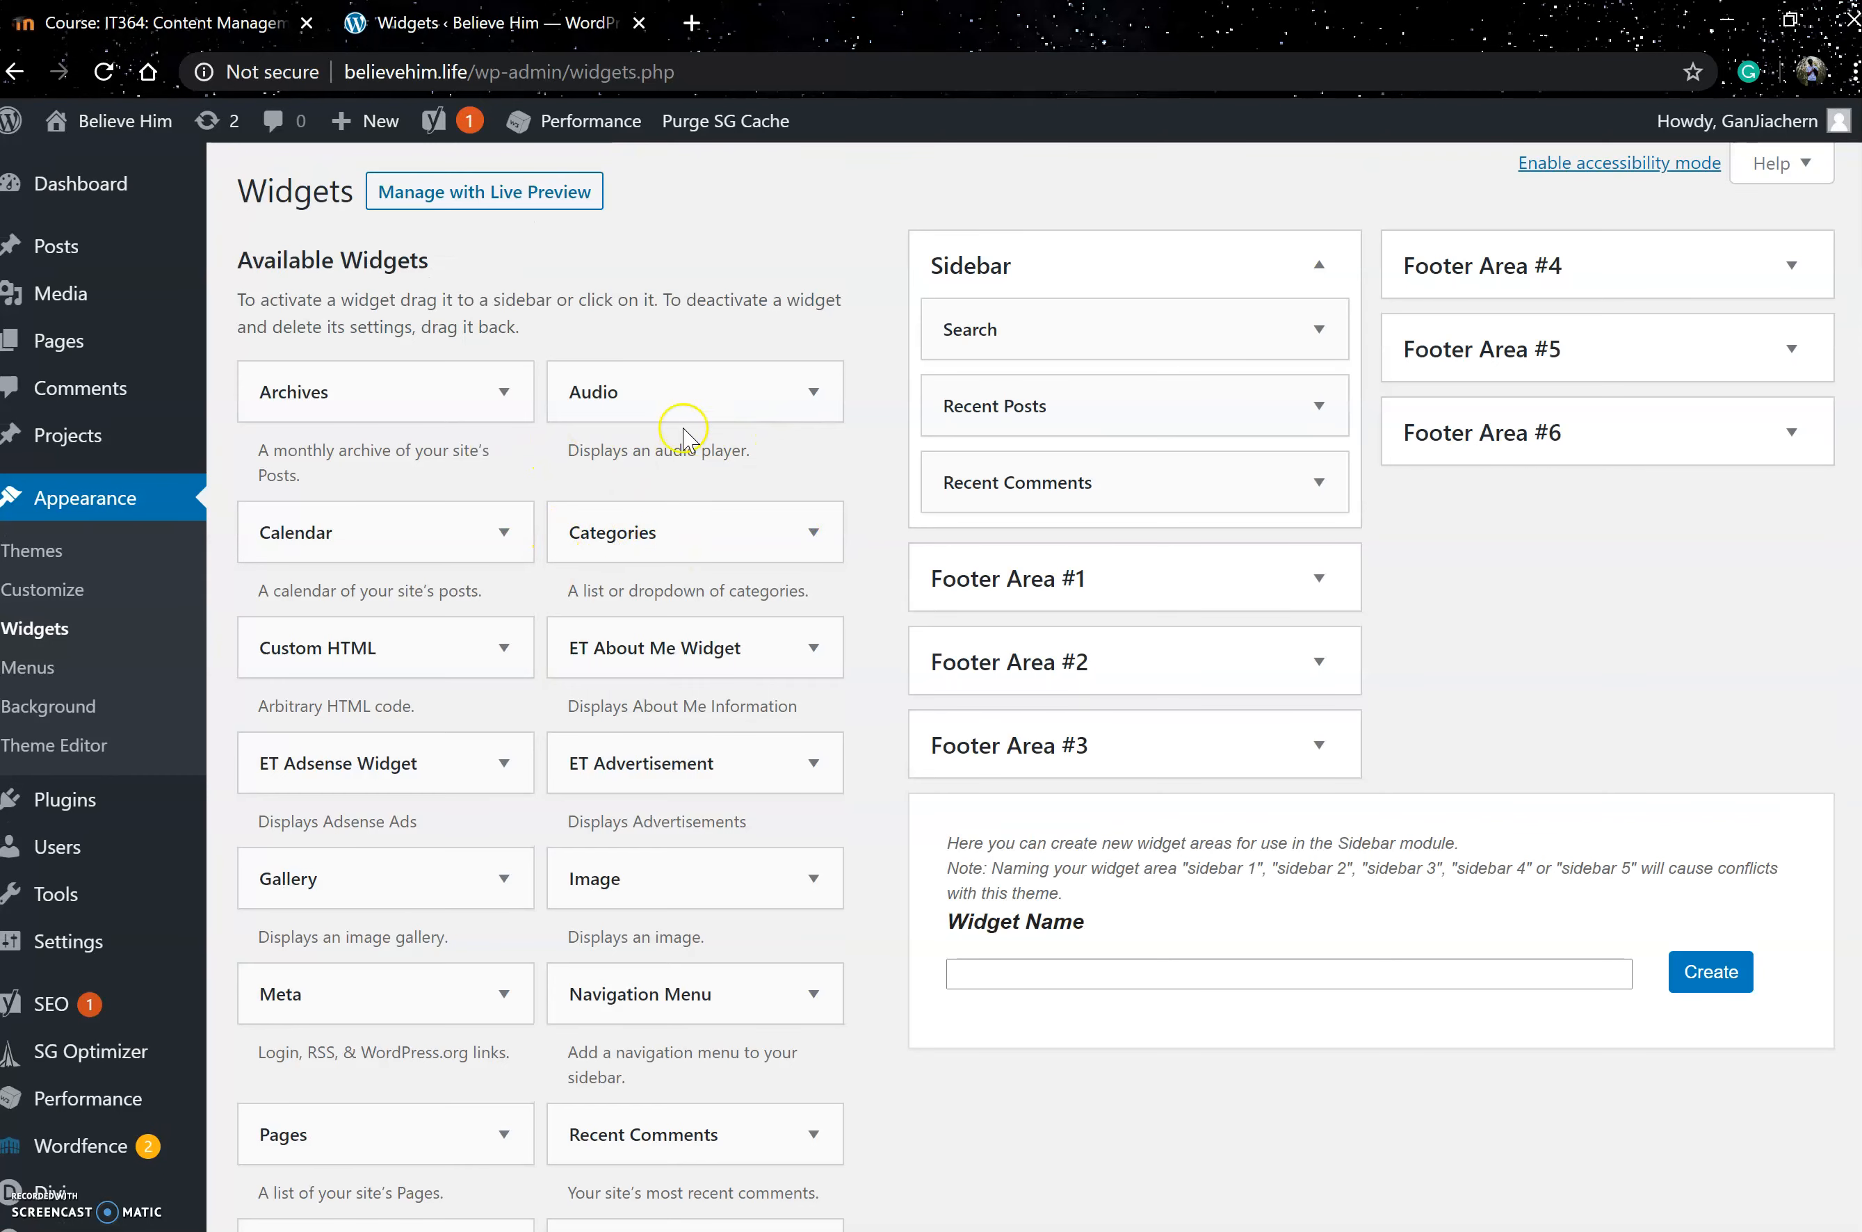
{"action": "scroll", "coordinate": [608, 304], "scroll_direction": "down", "scroll_amount": 1}
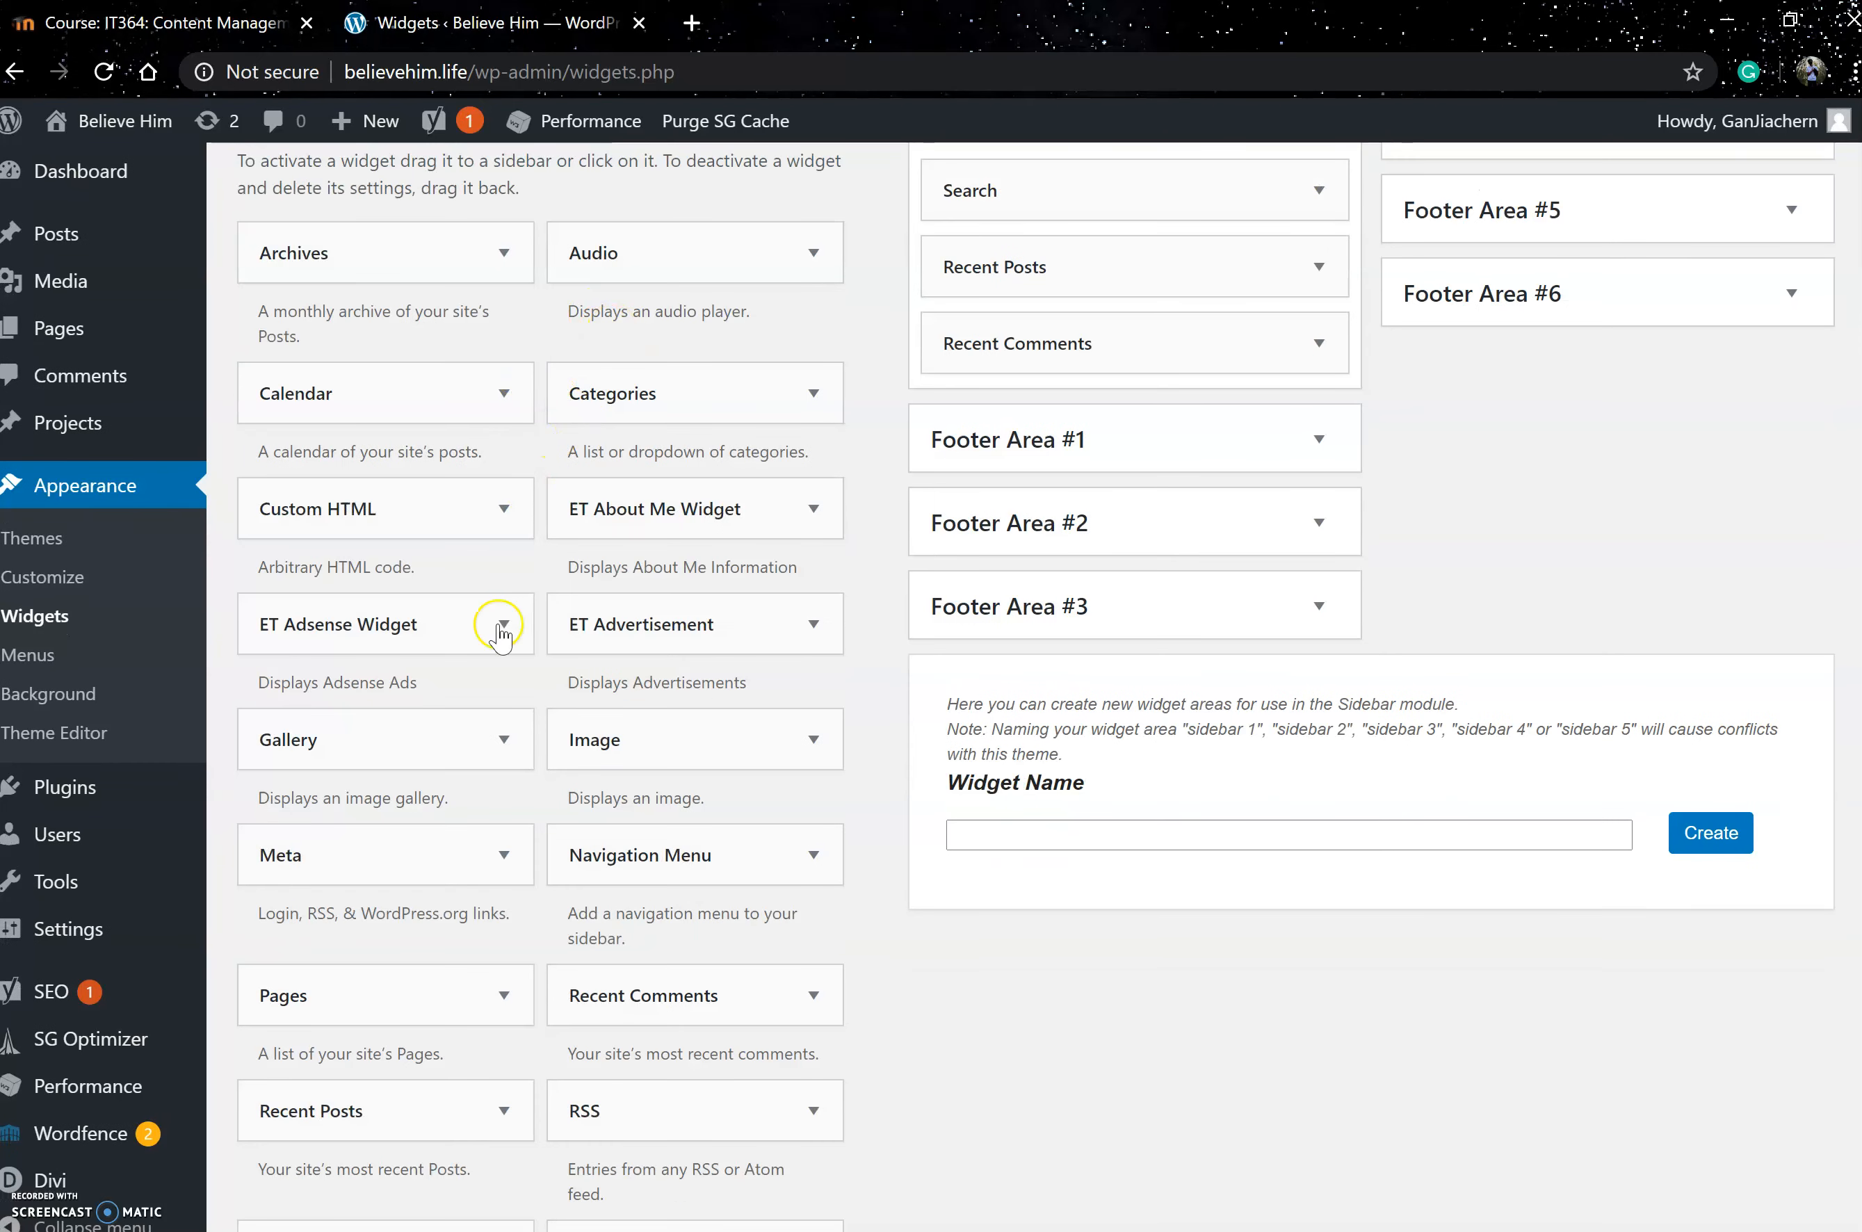
{"action": "scroll", "coordinate": [491, 616], "scroll_direction": "down", "scroll_amount": 2}
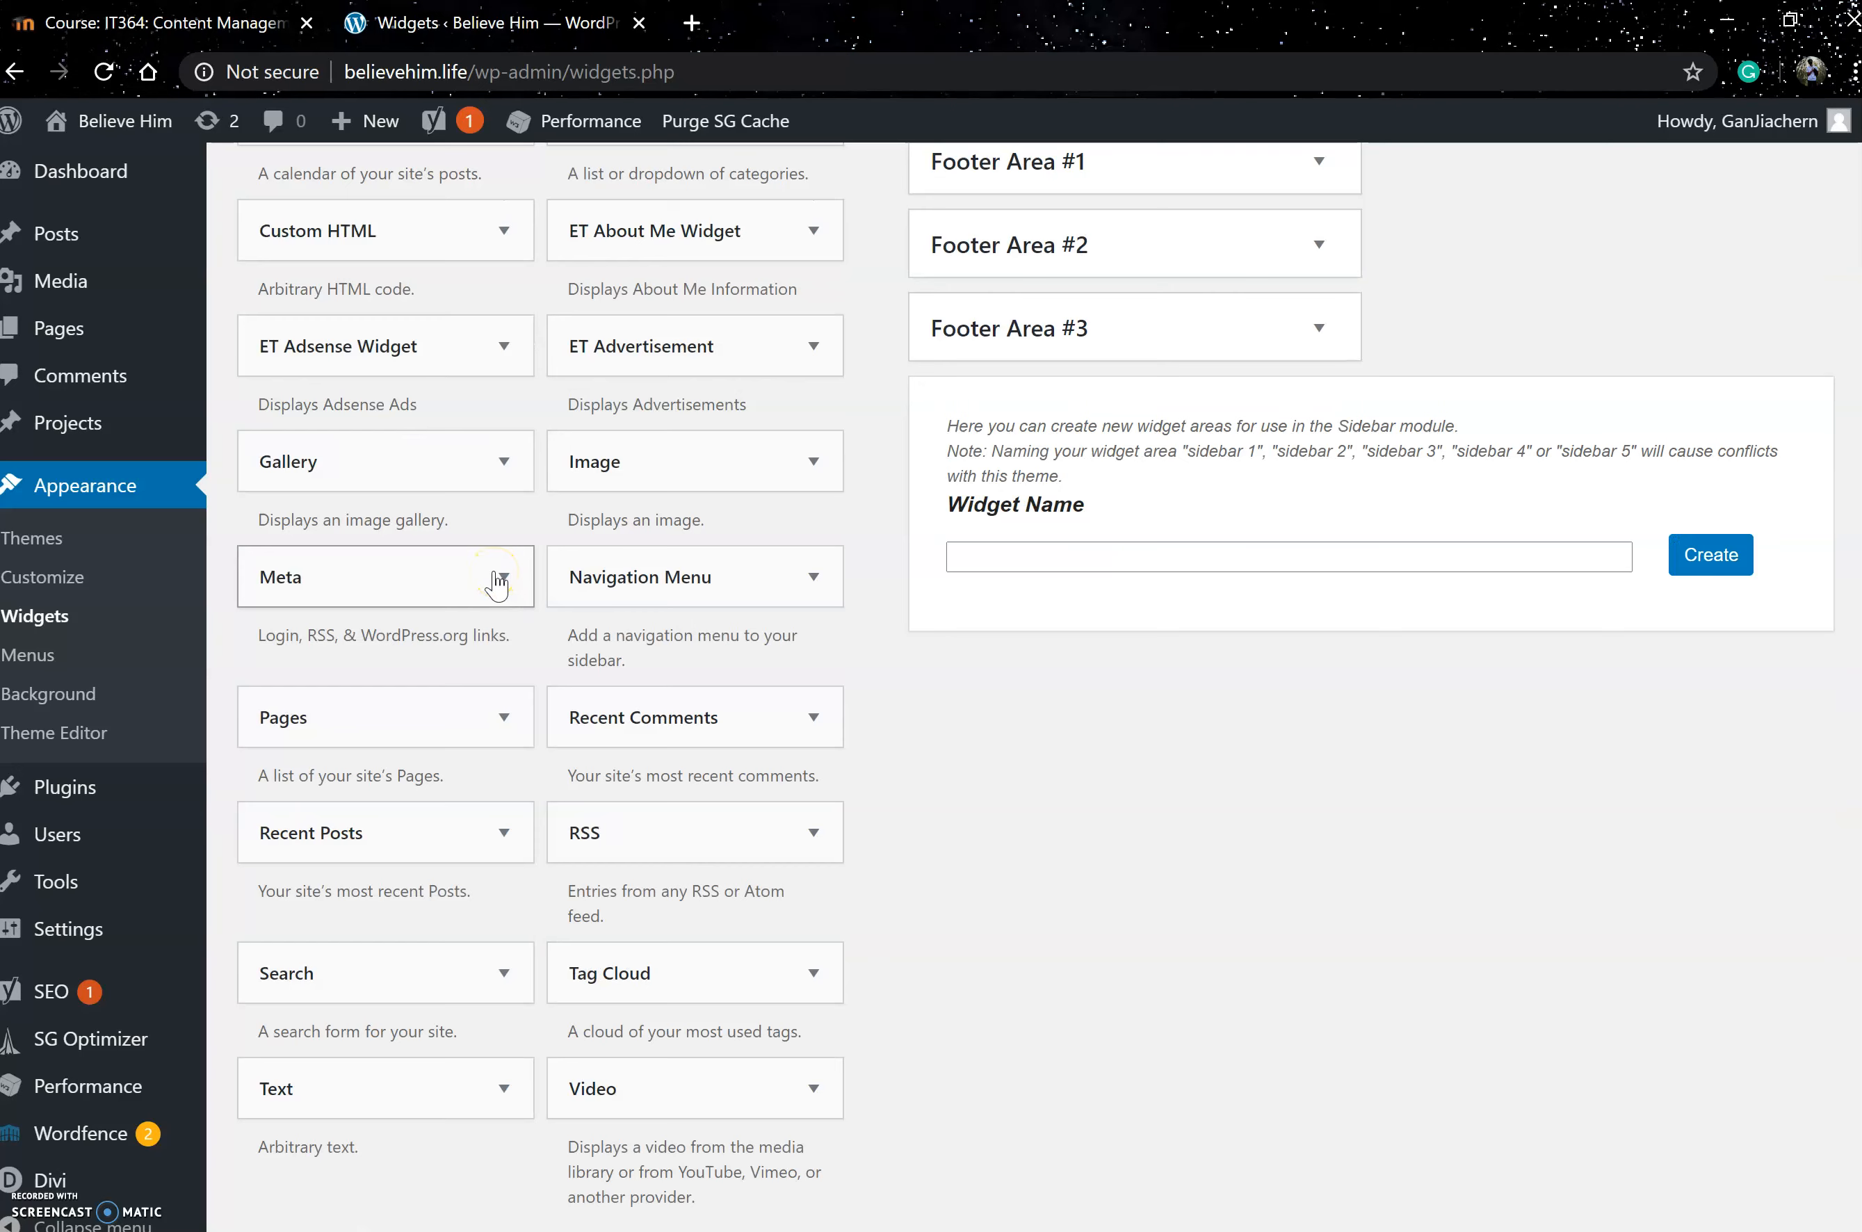
{"action": "scroll", "coordinate": [589, 547], "scroll_direction": "up", "scroll_amount": 3}
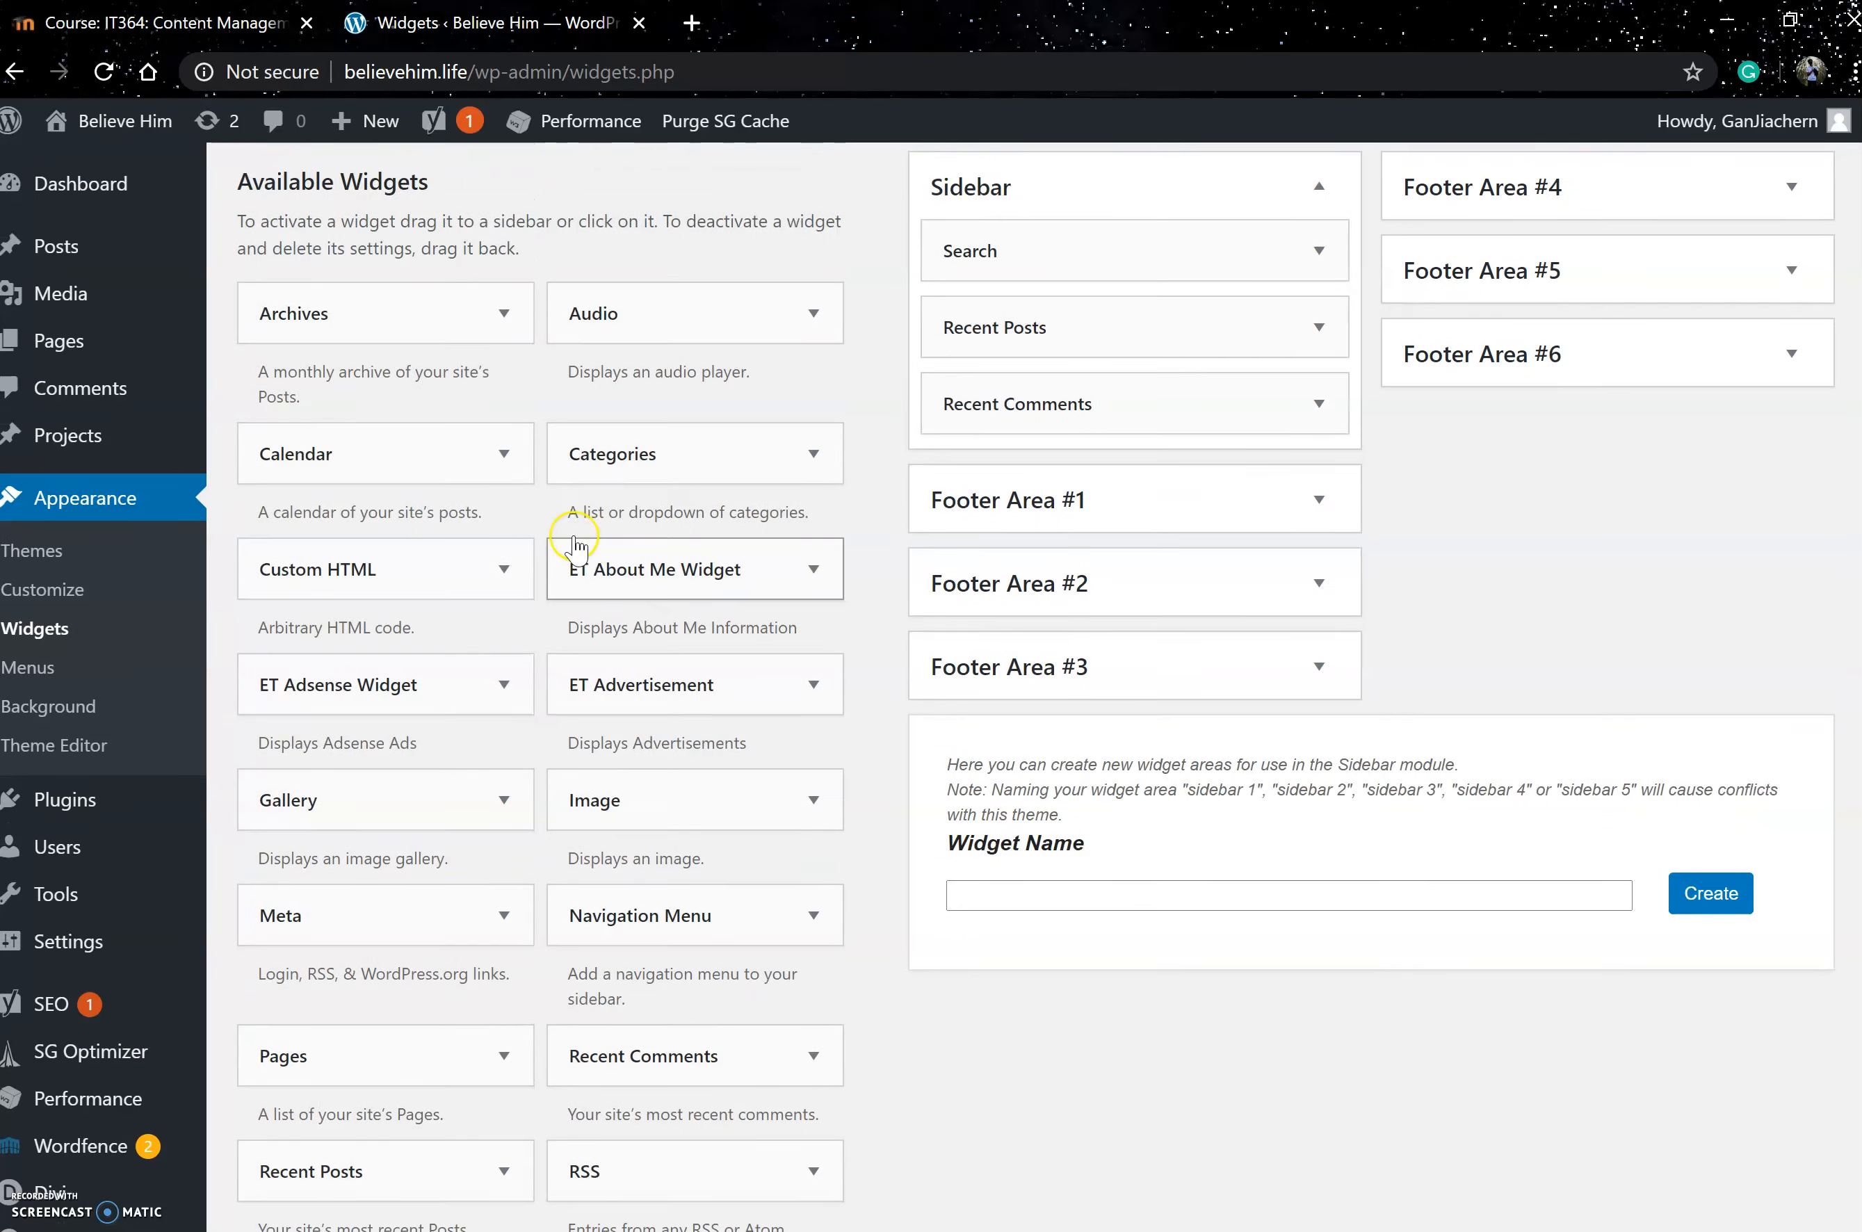
{"action": "scroll", "coordinate": [560, 536], "scroll_direction": "up", "scroll_amount": 1}
{"action": "left_click_drag", "start_coordinate": [316, 532], "coordinate": [390, 544]}
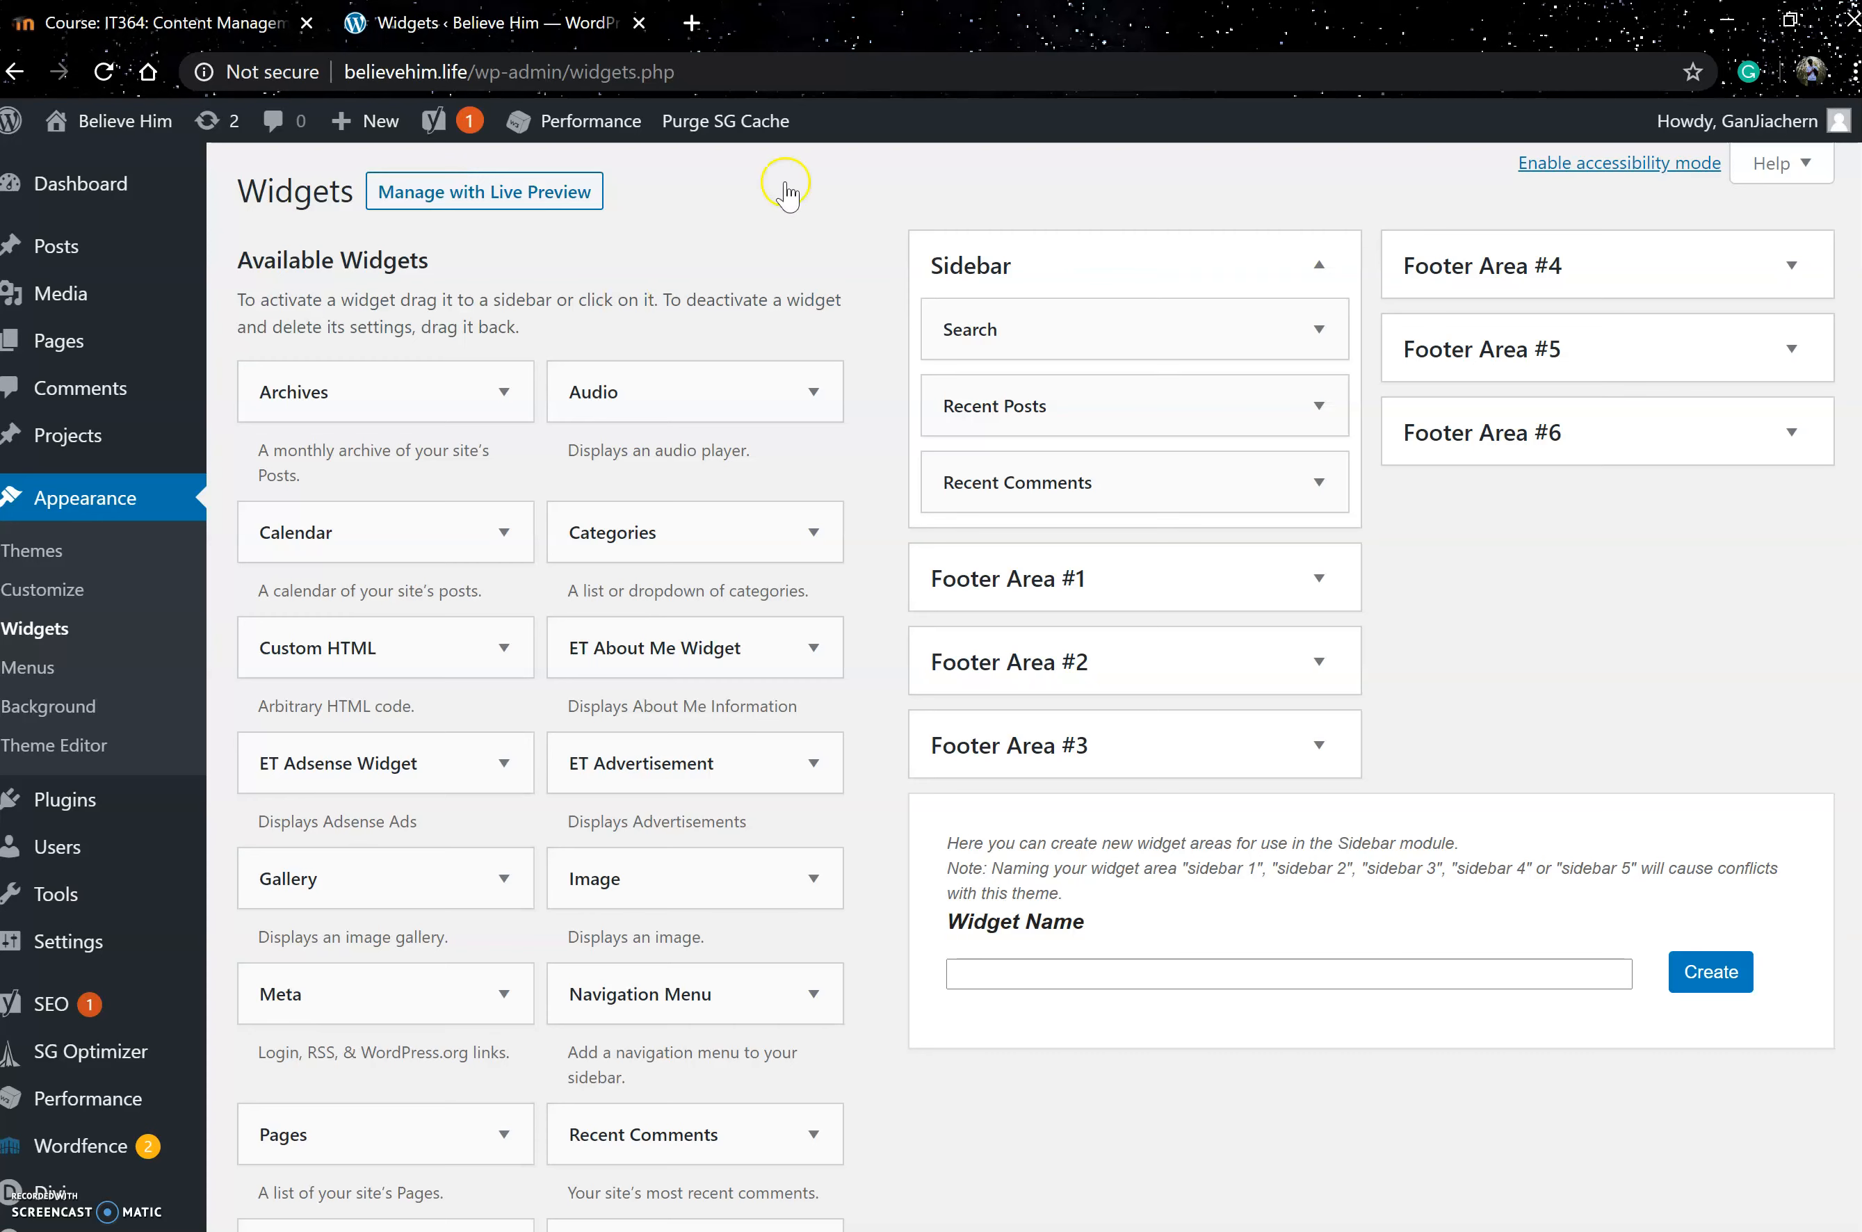
- Look over the list of all pages and the list of post categories
{"action": "mouse_move", "coordinate": [76, 468]}
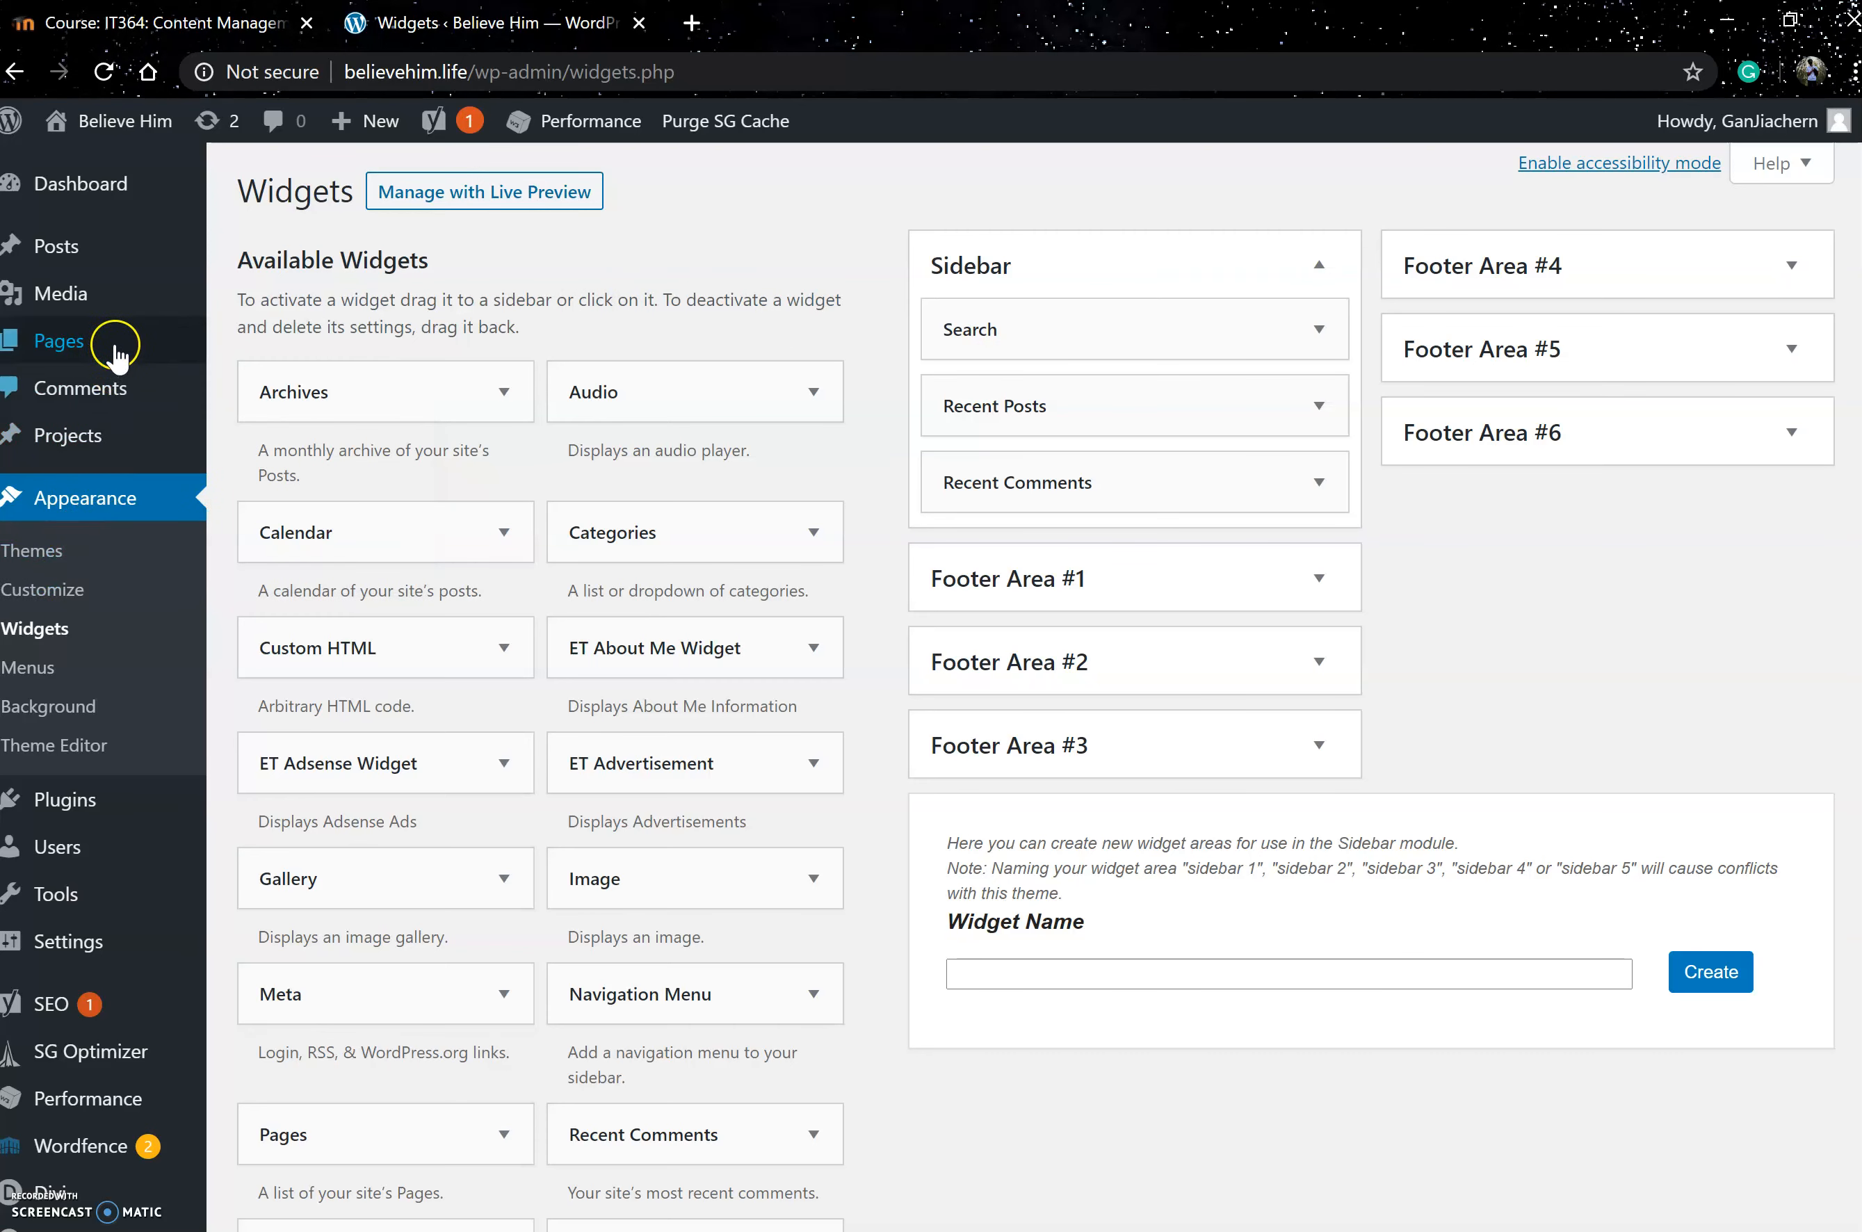
{"action": "mouse_move", "coordinate": [116, 341]}
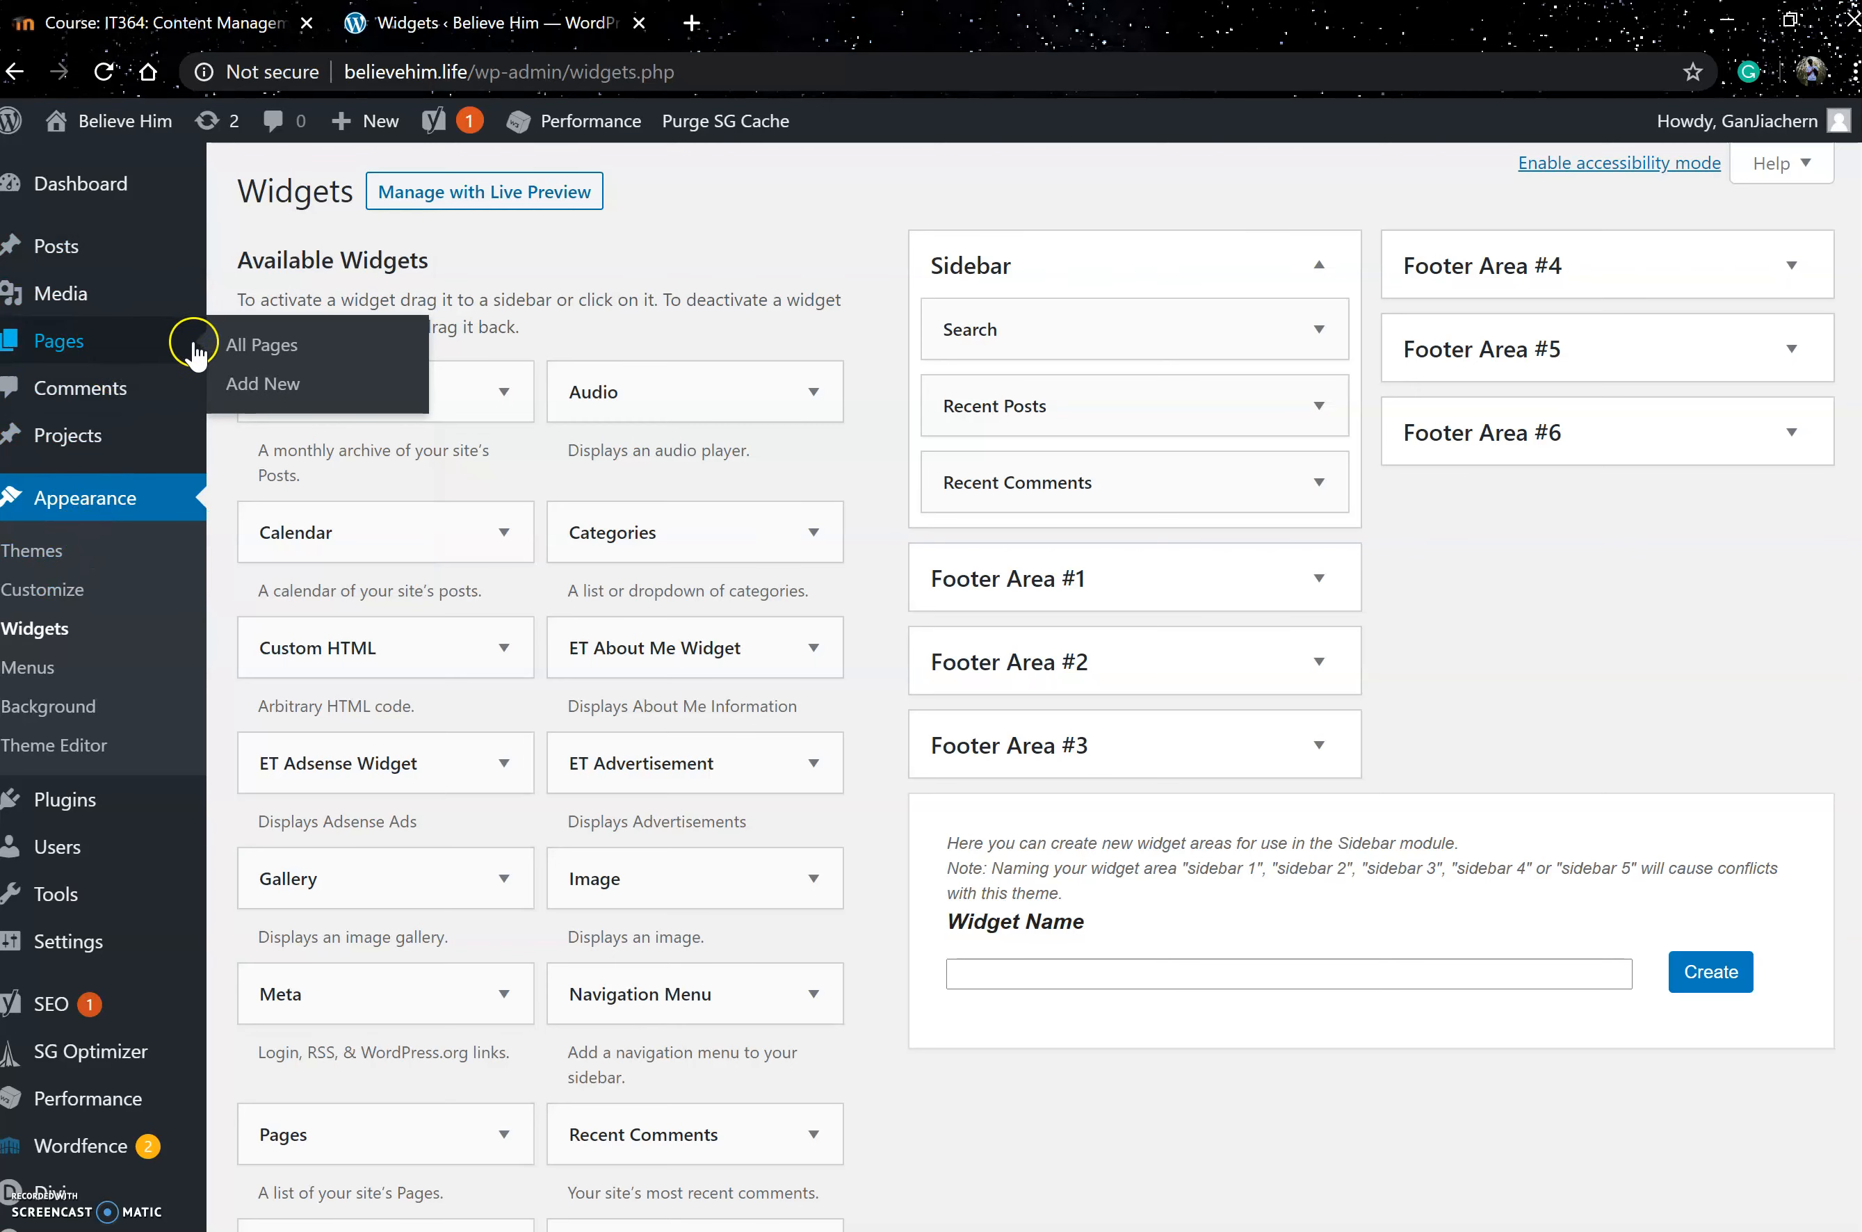
{"action": "left_click", "coordinate": [232, 345]}
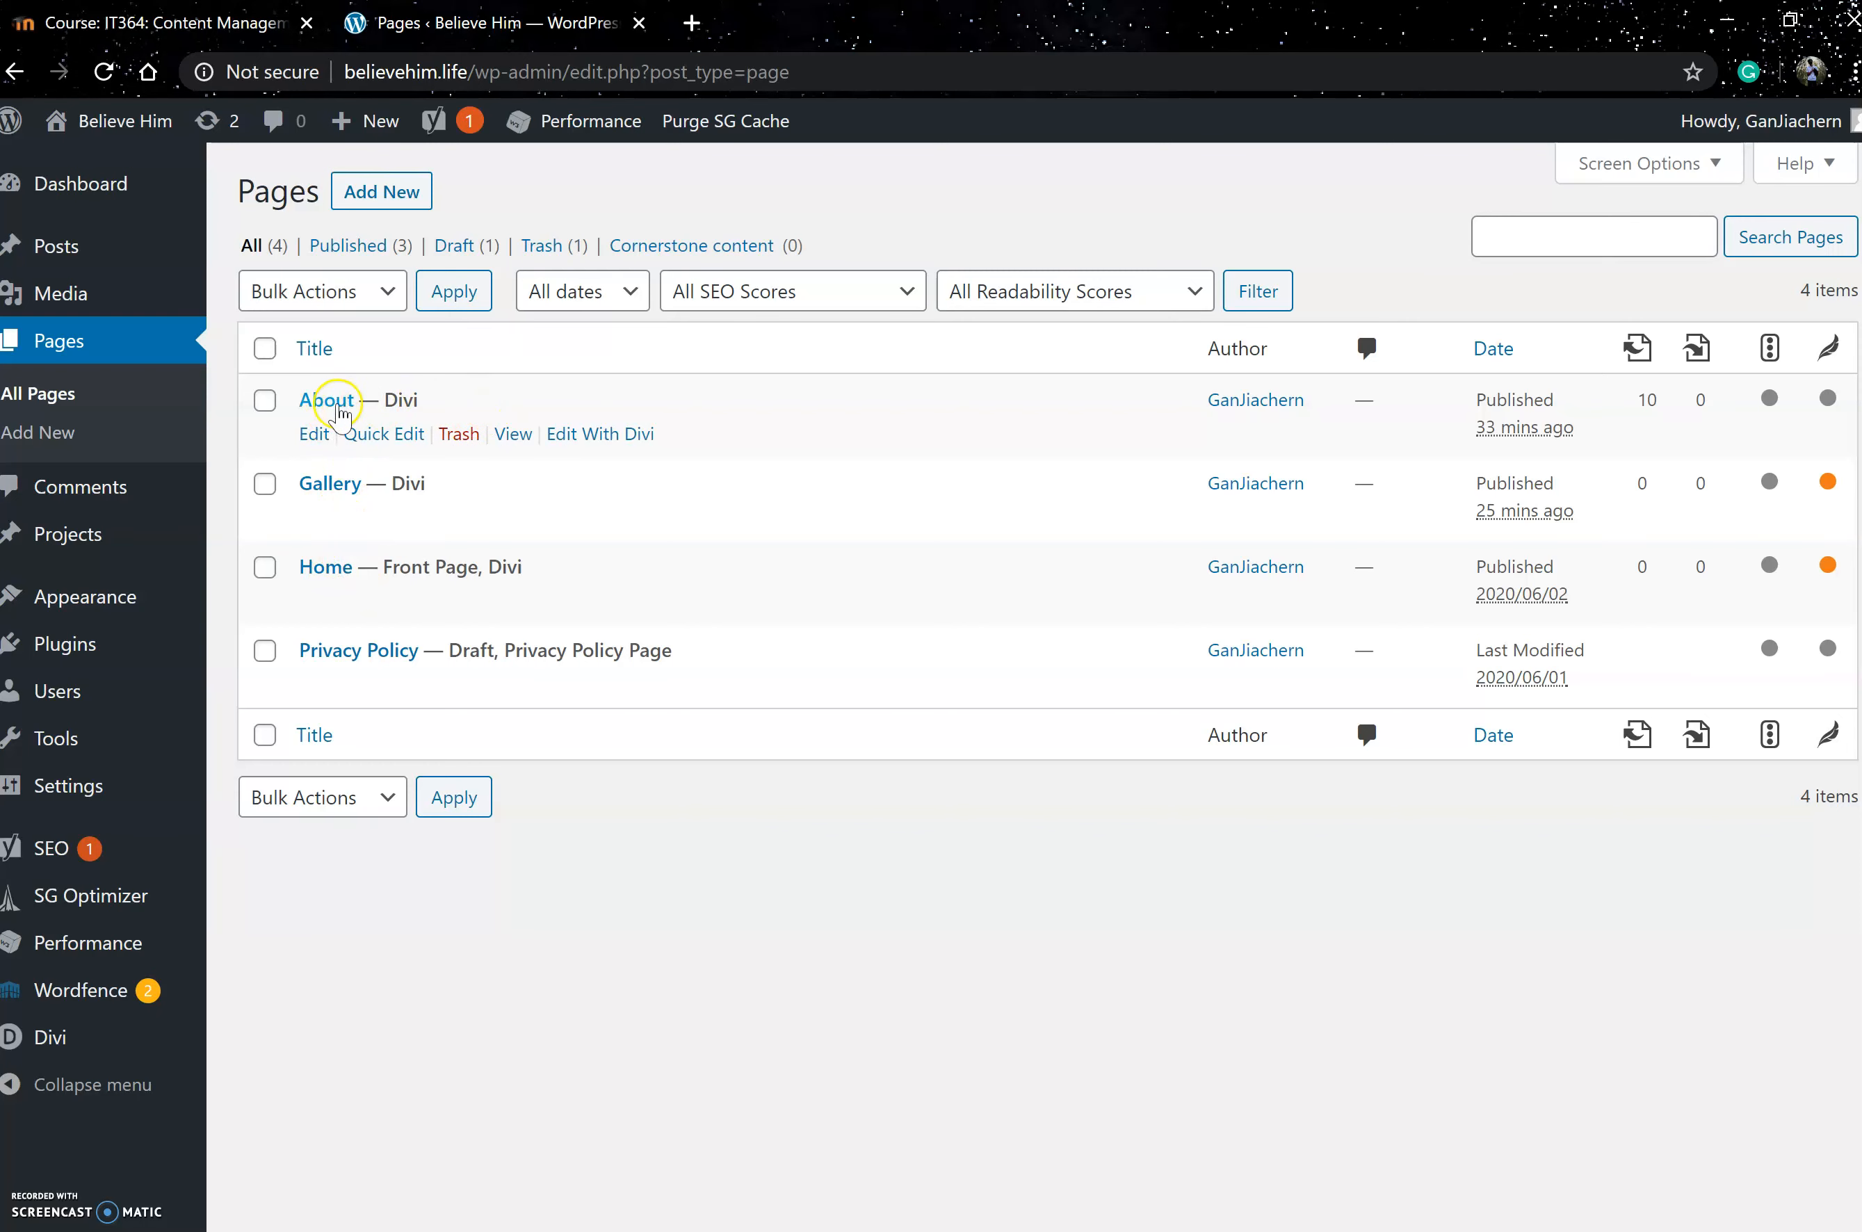
{"action": "mouse_move", "coordinate": [147, 262]}
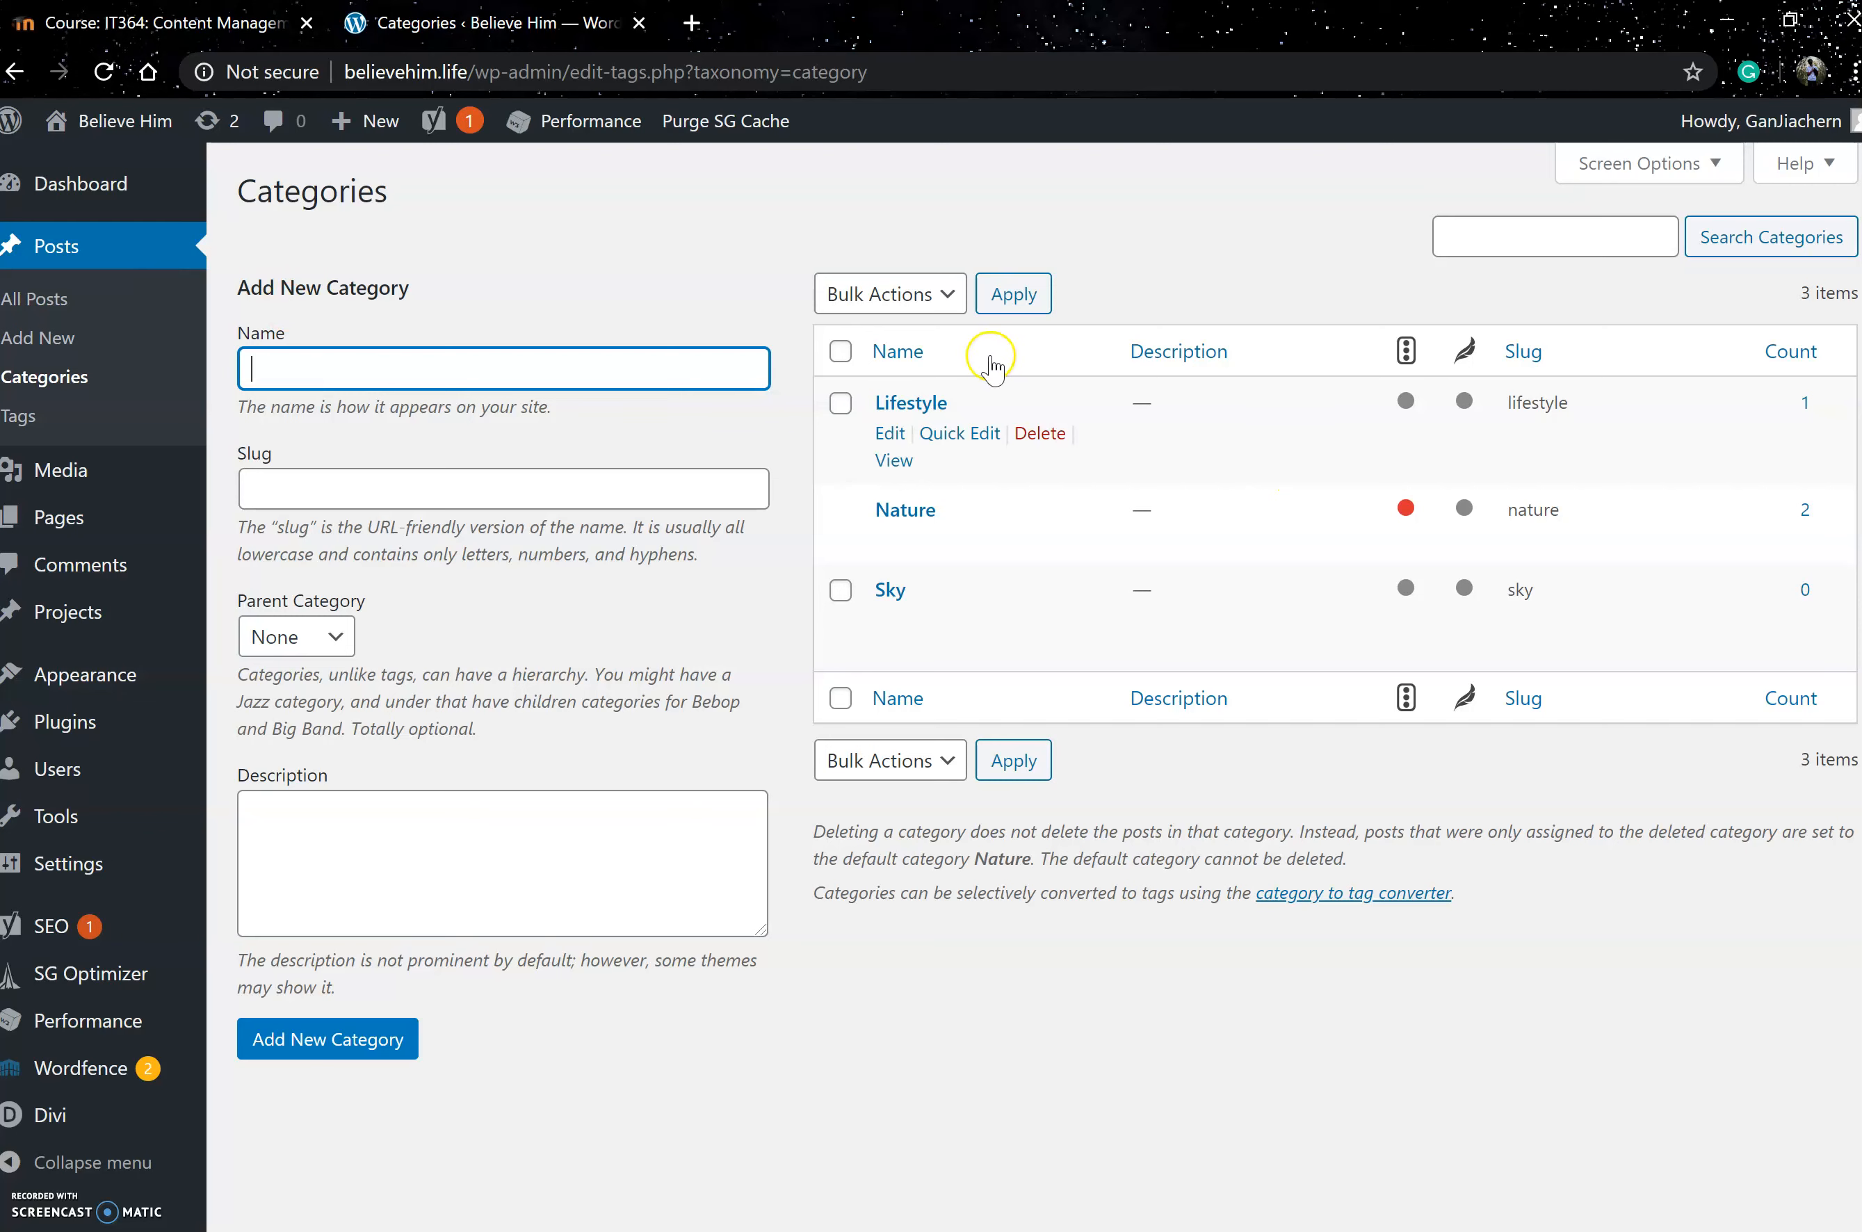
{"action": "mouse_move", "coordinate": [940, 602]}
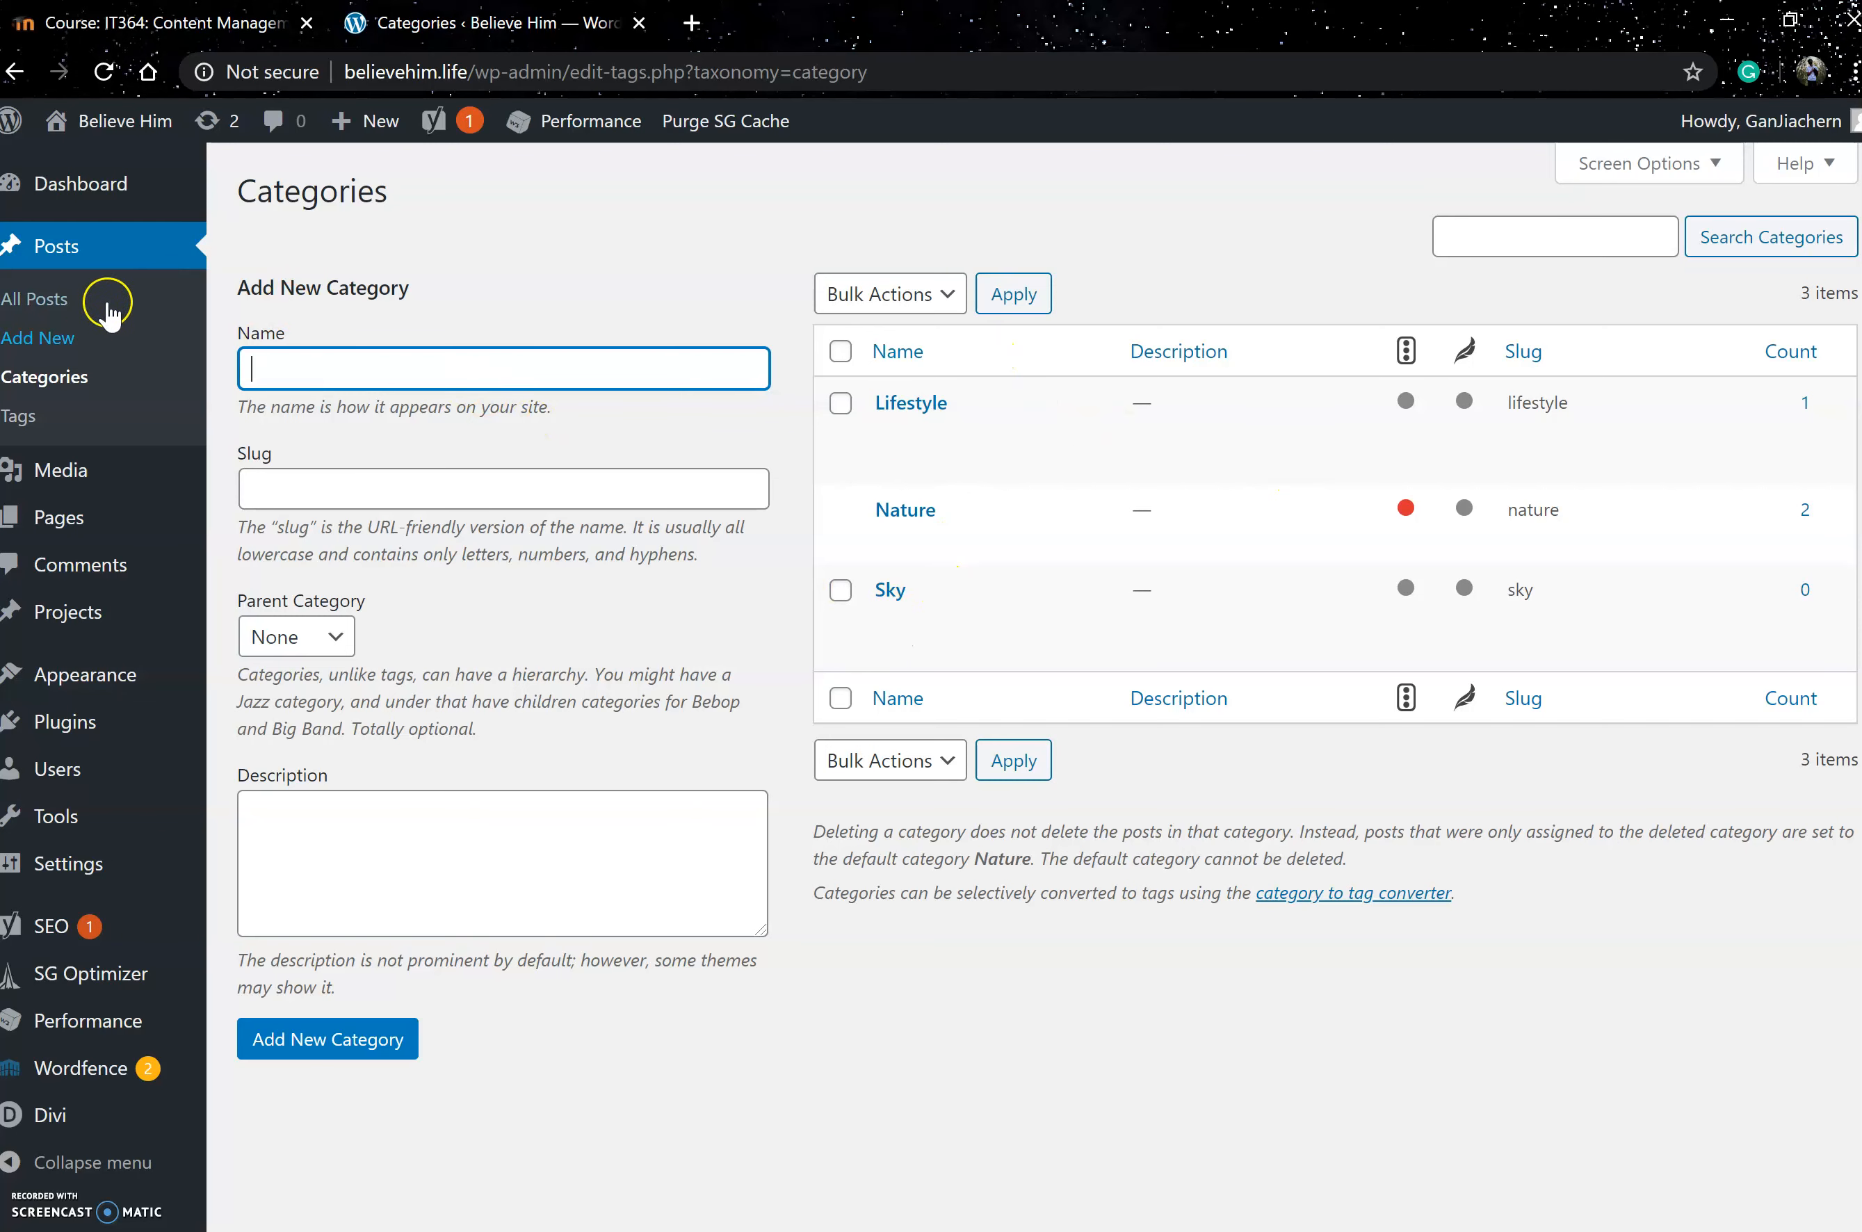
- Create a new post in the default editor and title it "Post trial"
{"action": "left_click", "coordinate": [91, 343]}
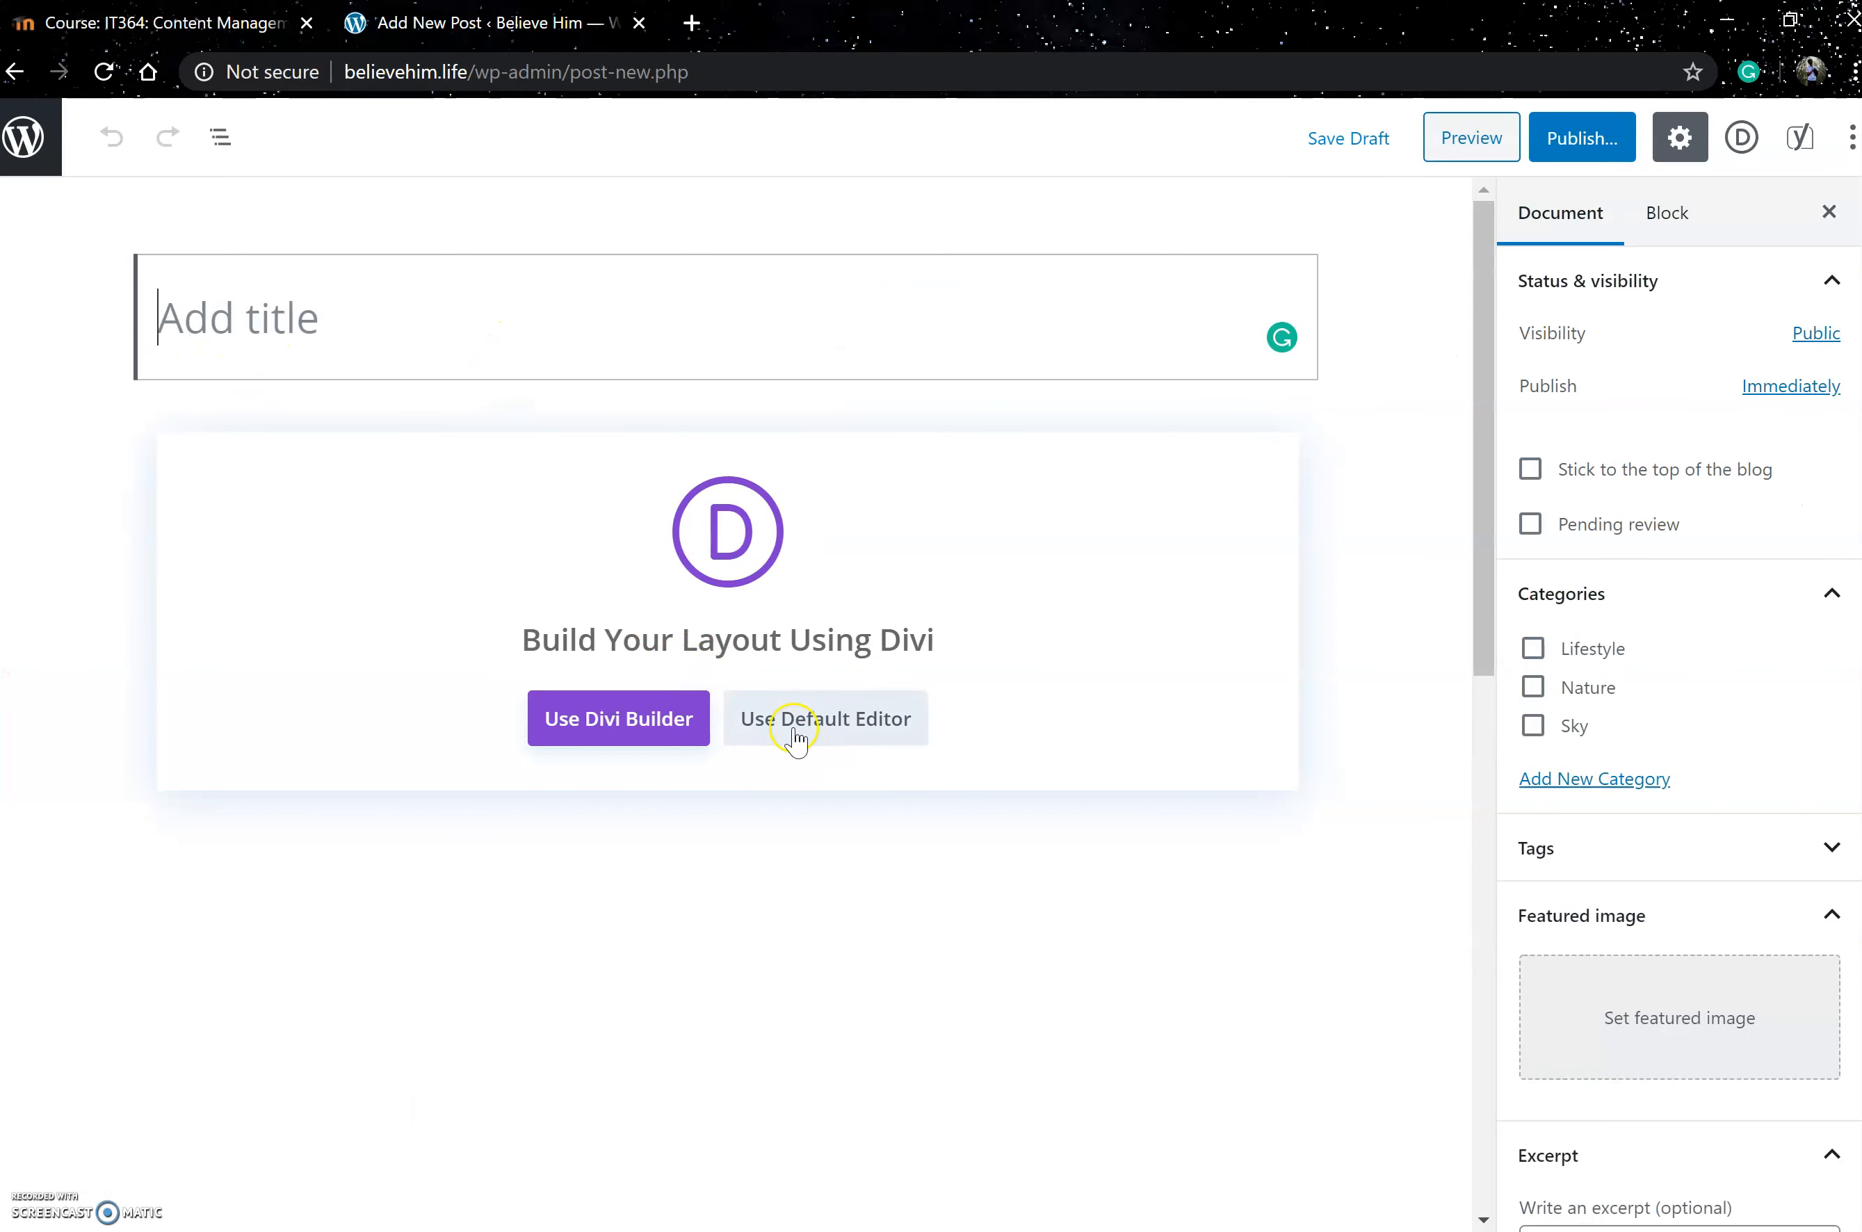
{"action": "left_click", "coordinate": [796, 737]}
{"action": "left_click", "coordinate": [569, 361]}
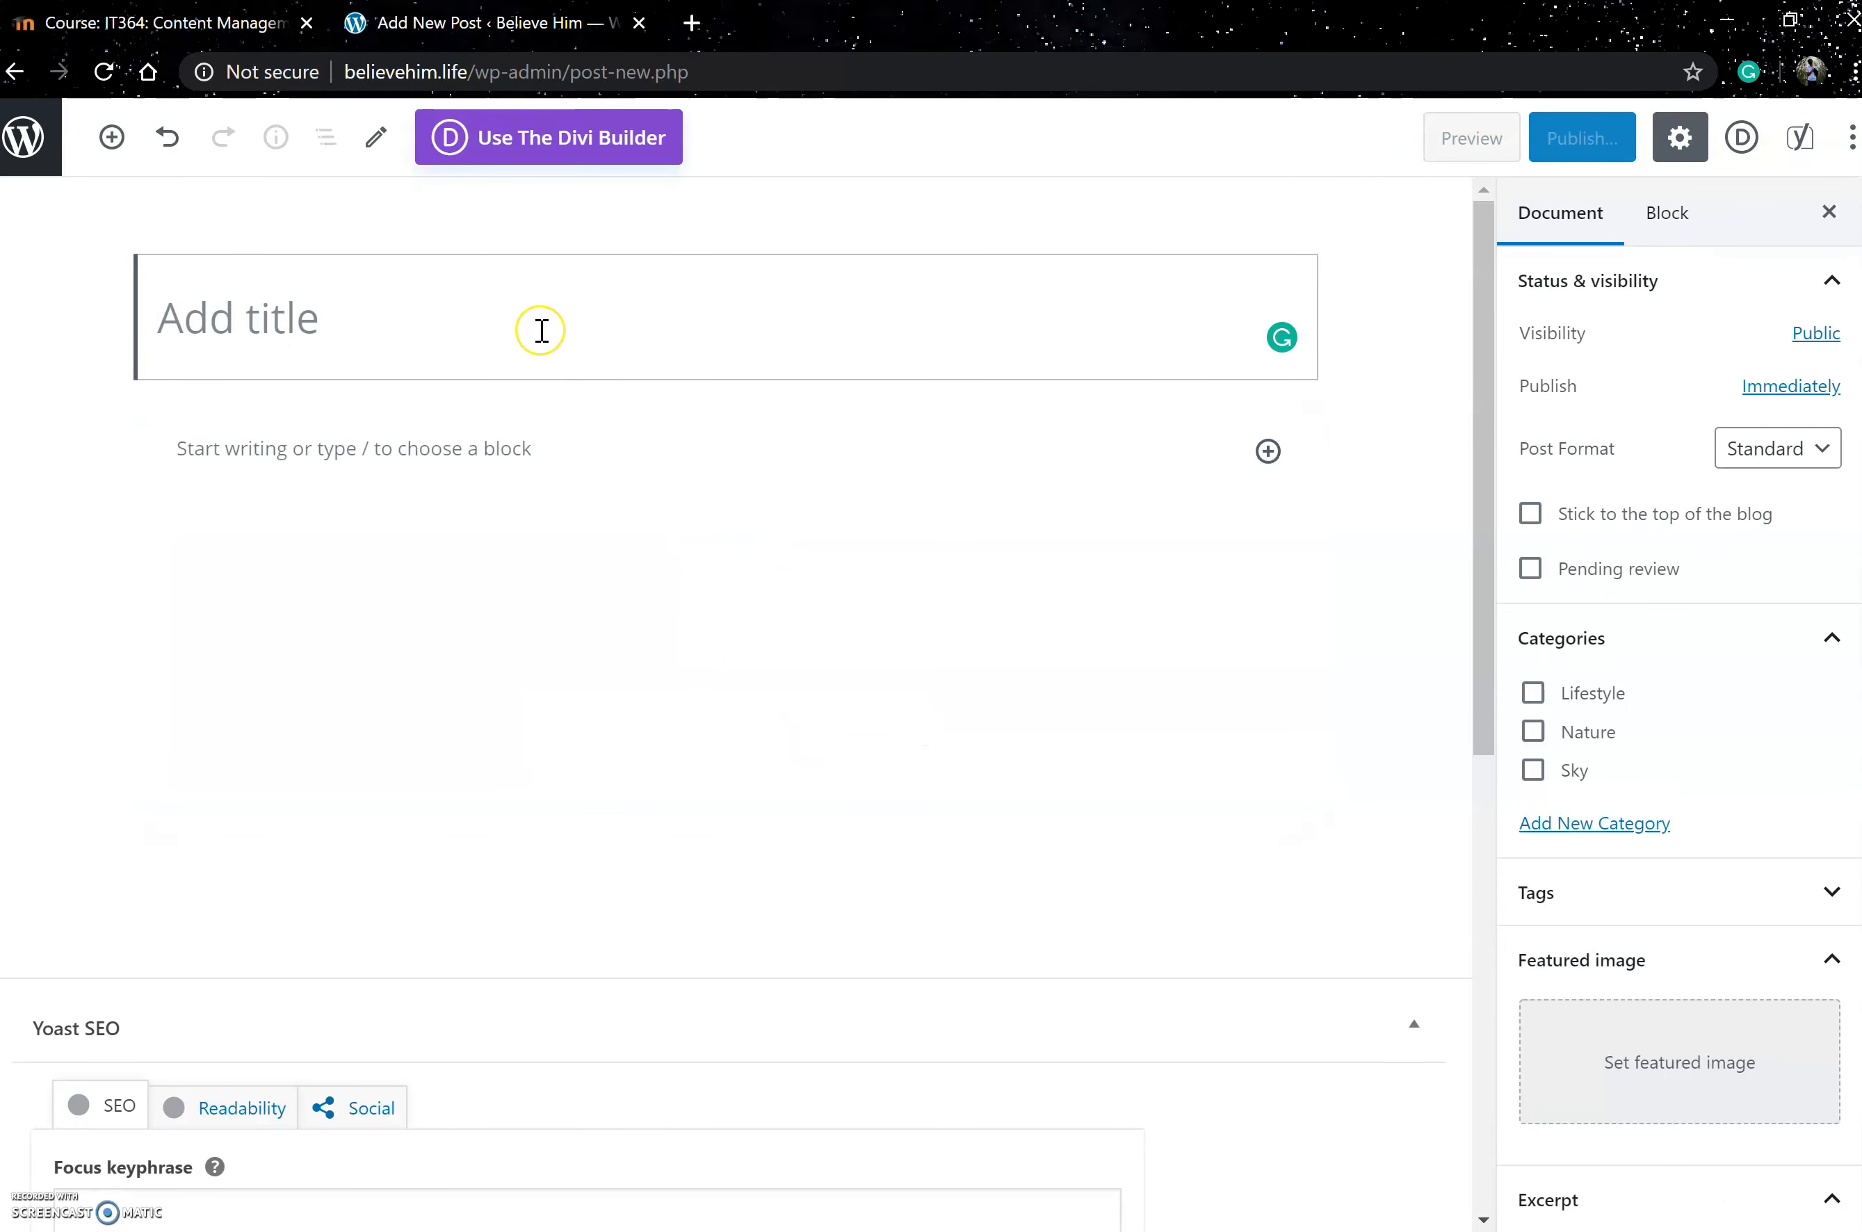
{"action": "type", "text": "Post trial"}
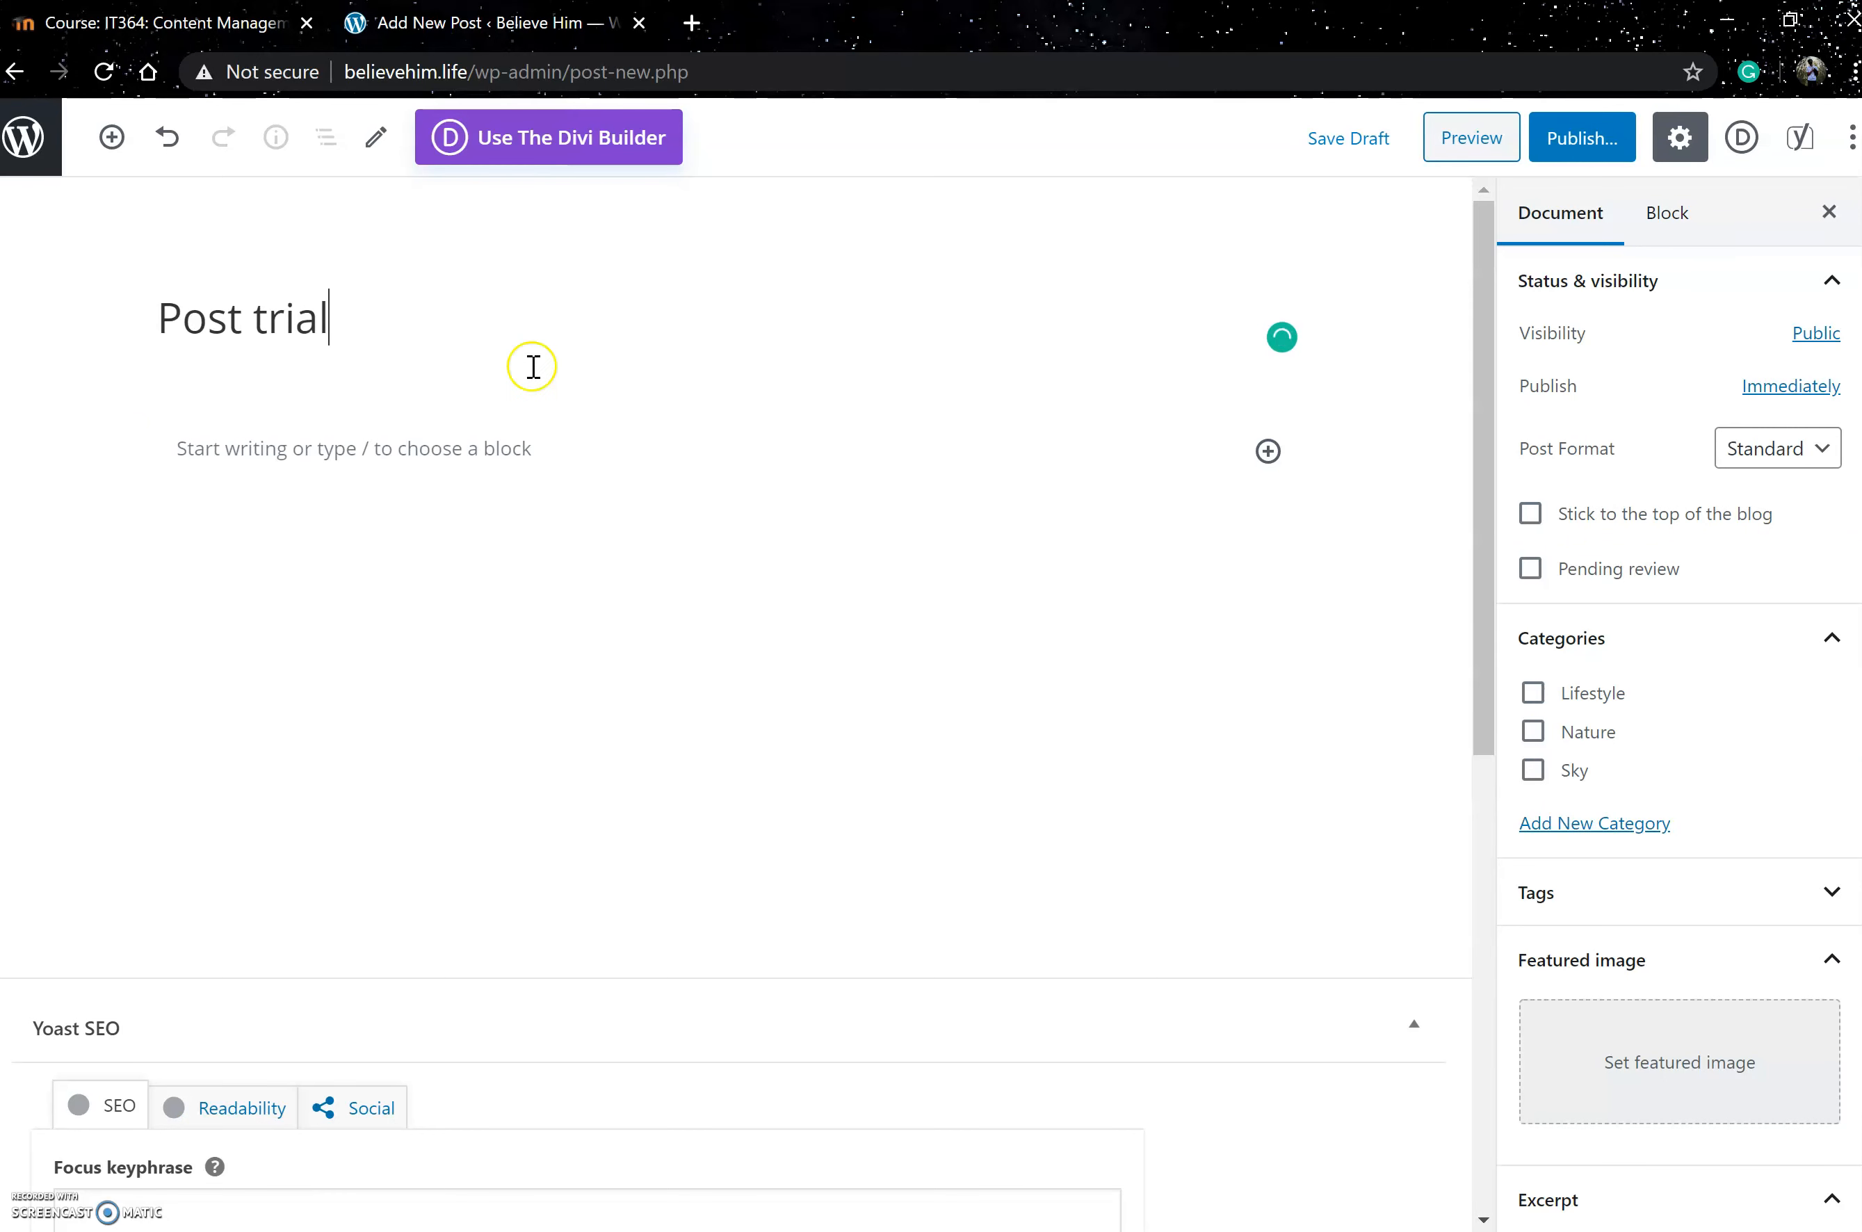
- Write "Hello everyone!!" as the post's body paragraph
{"action": "left_click", "coordinate": [479, 532]}
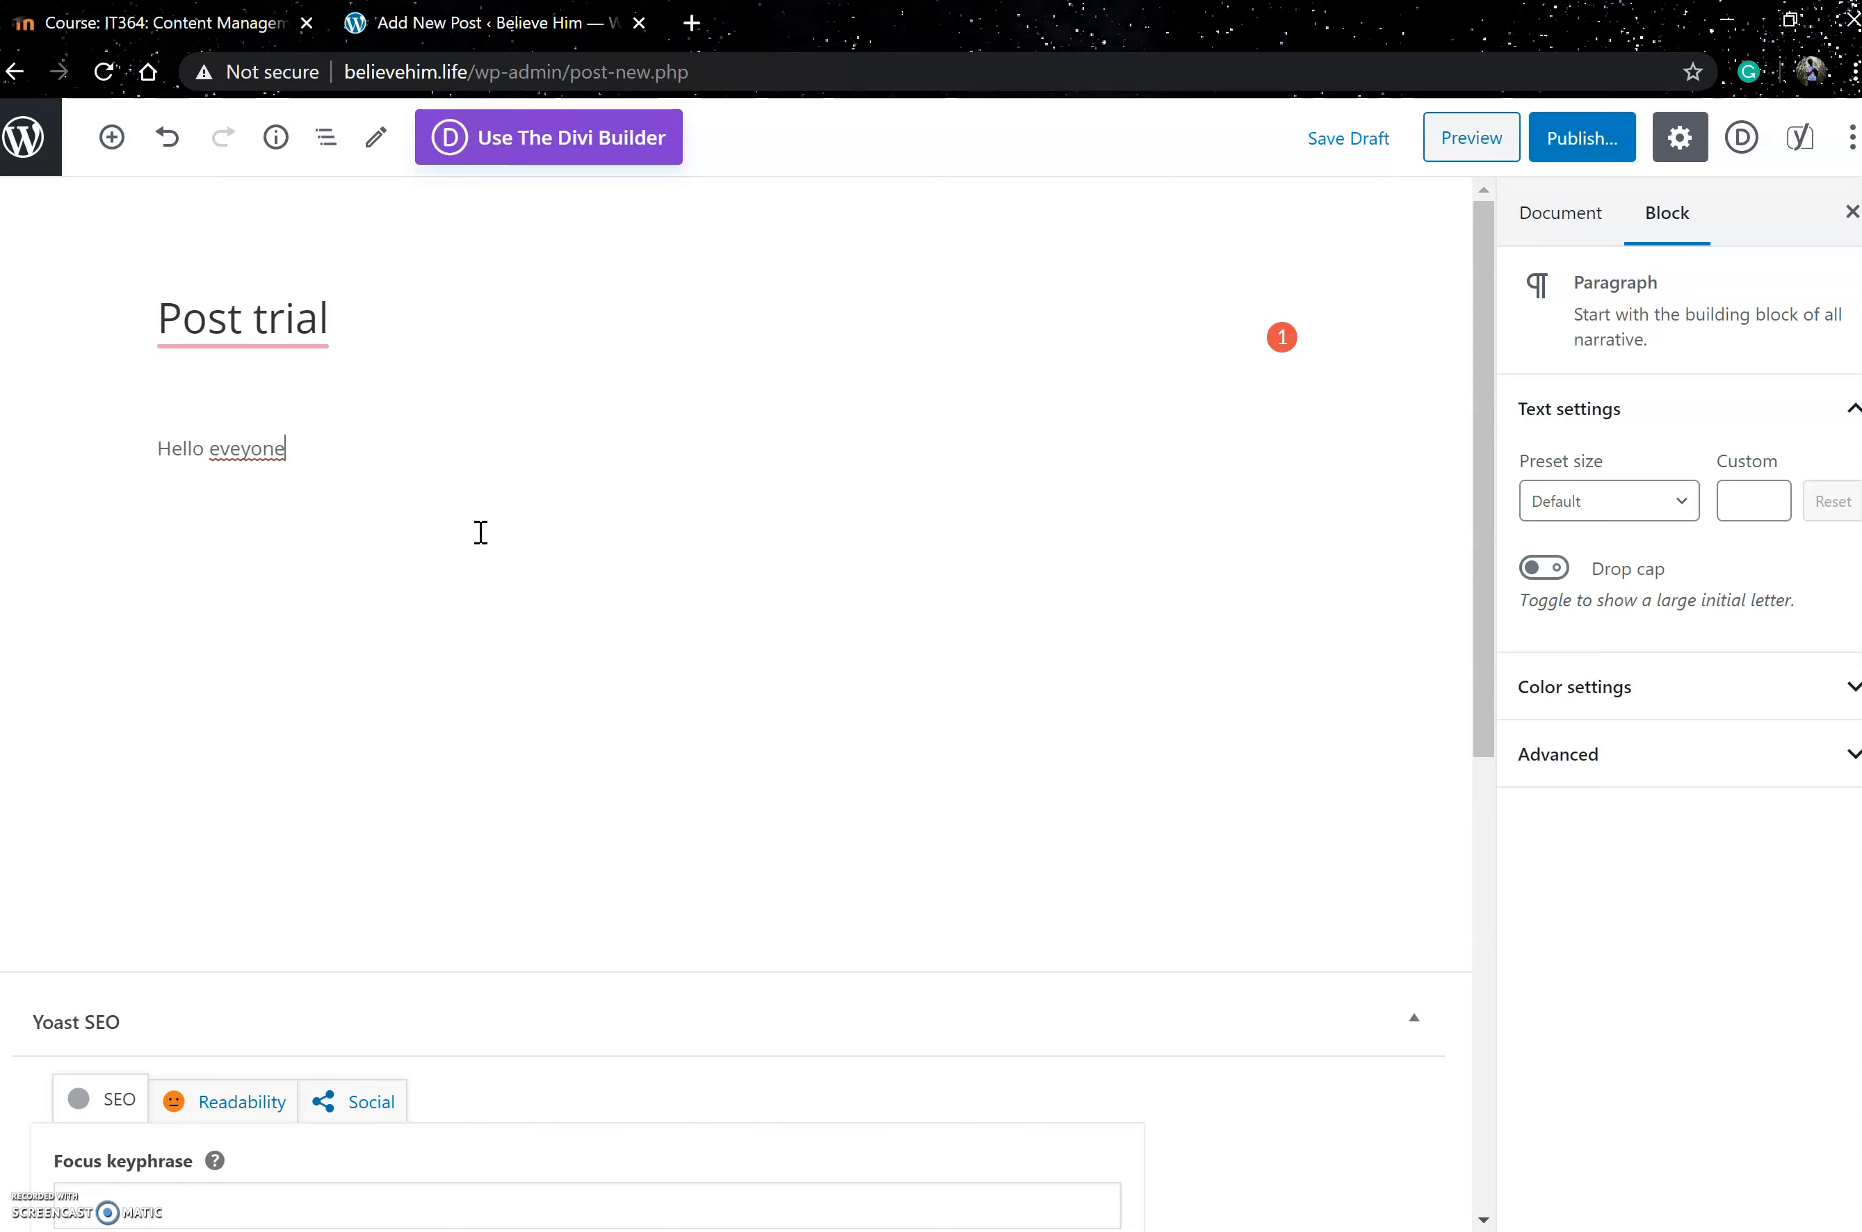
{"action": "left_click", "coordinate": [241, 446]}
{"action": "type", "text": "r"}
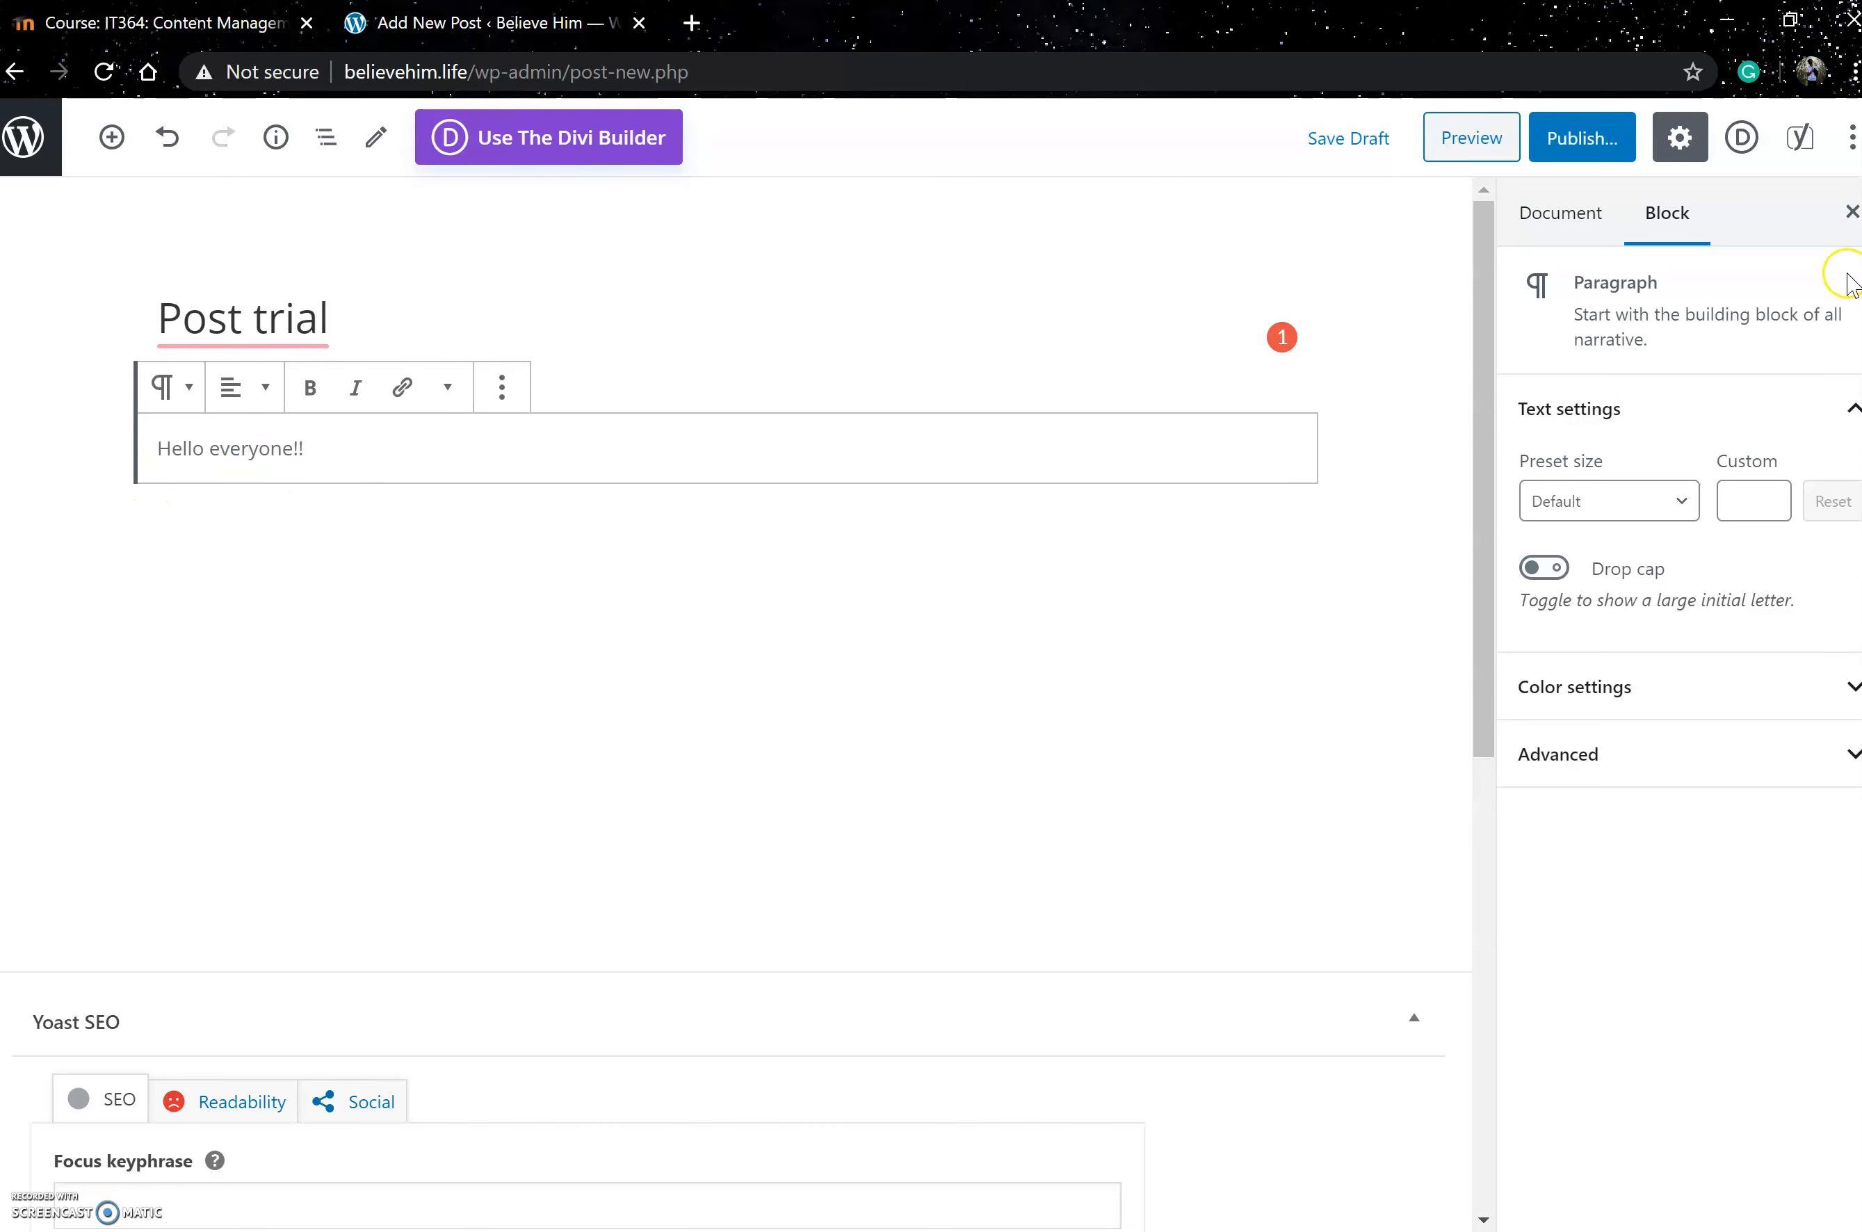
- Go through the post format options in the document settings and choose Standard
{"action": "left_click", "coordinate": [1558, 214]}
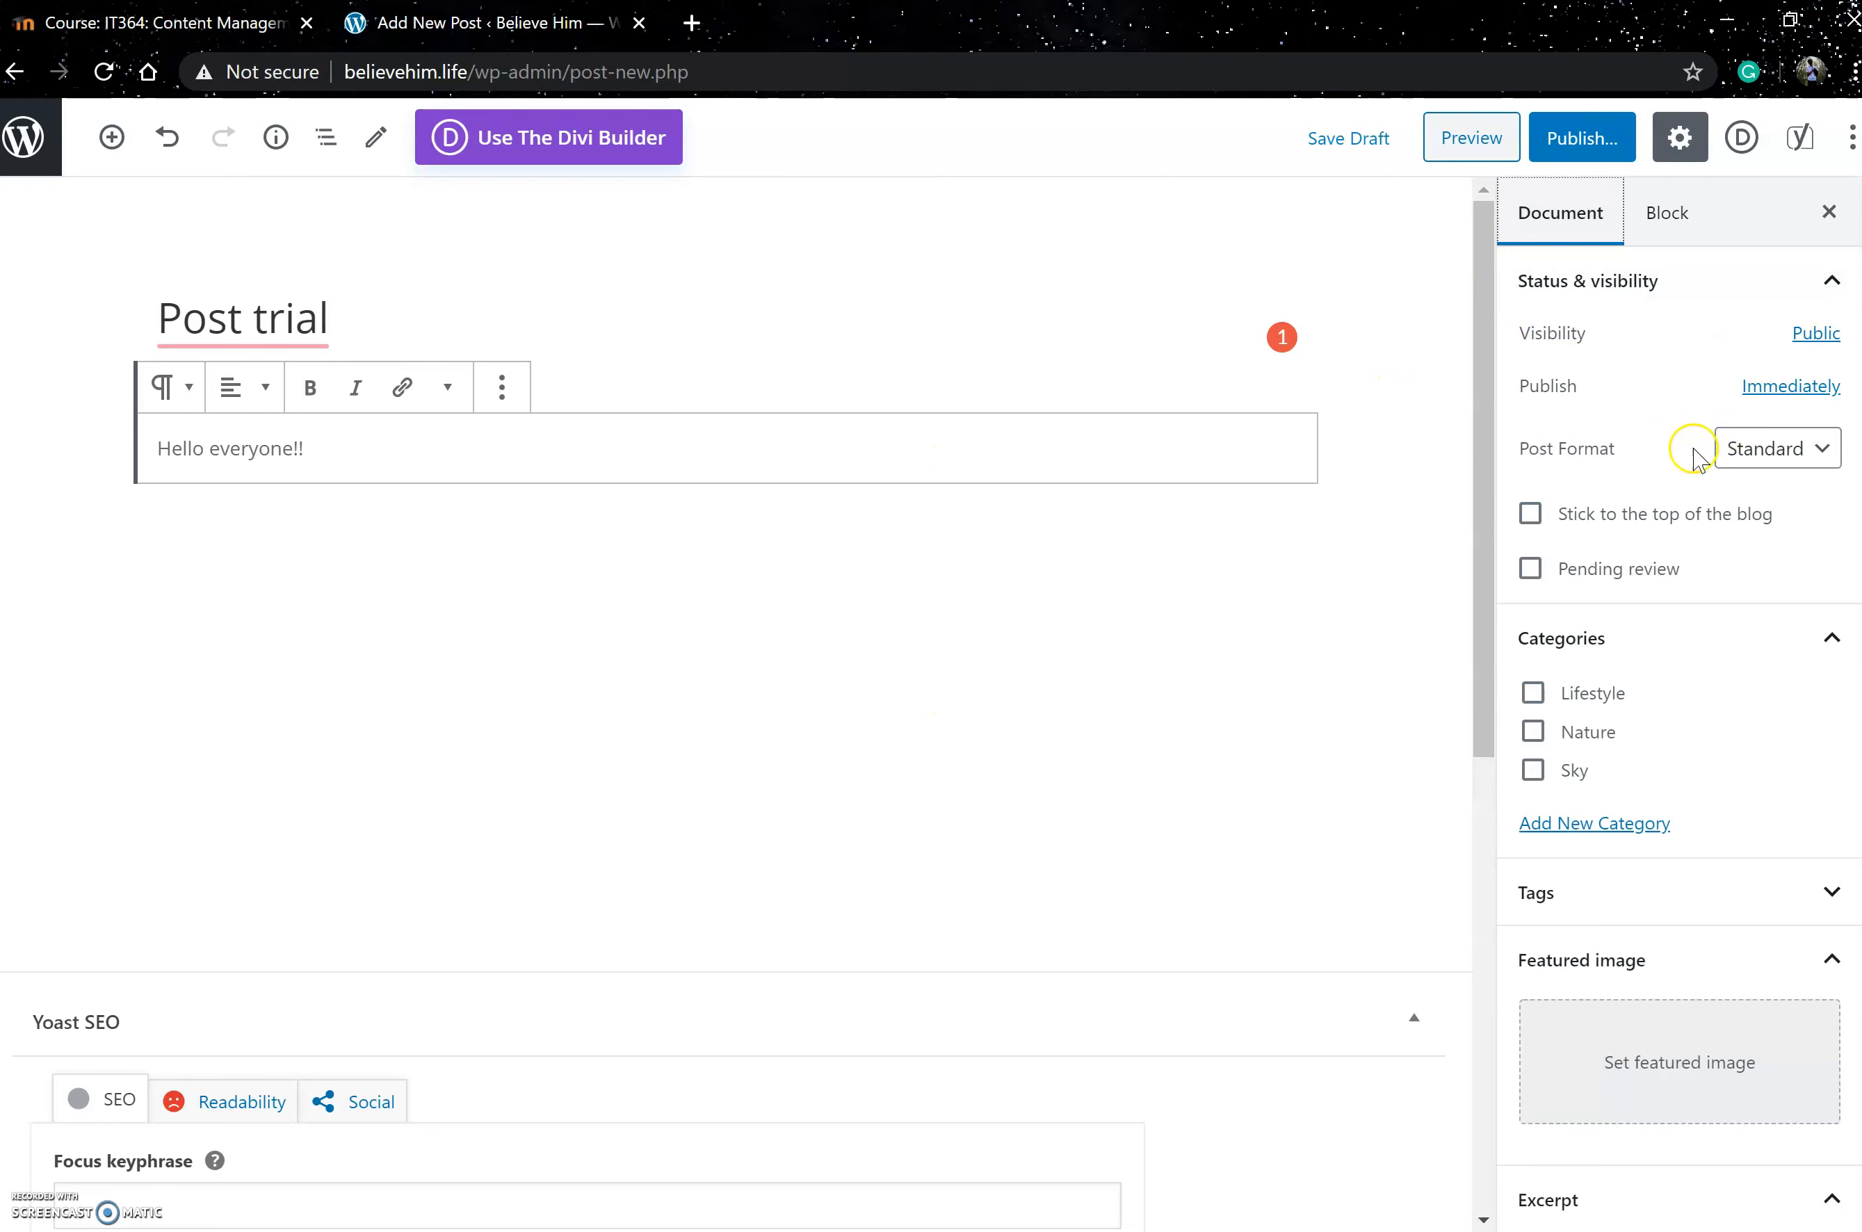
{"action": "left_click", "coordinate": [1760, 458]}
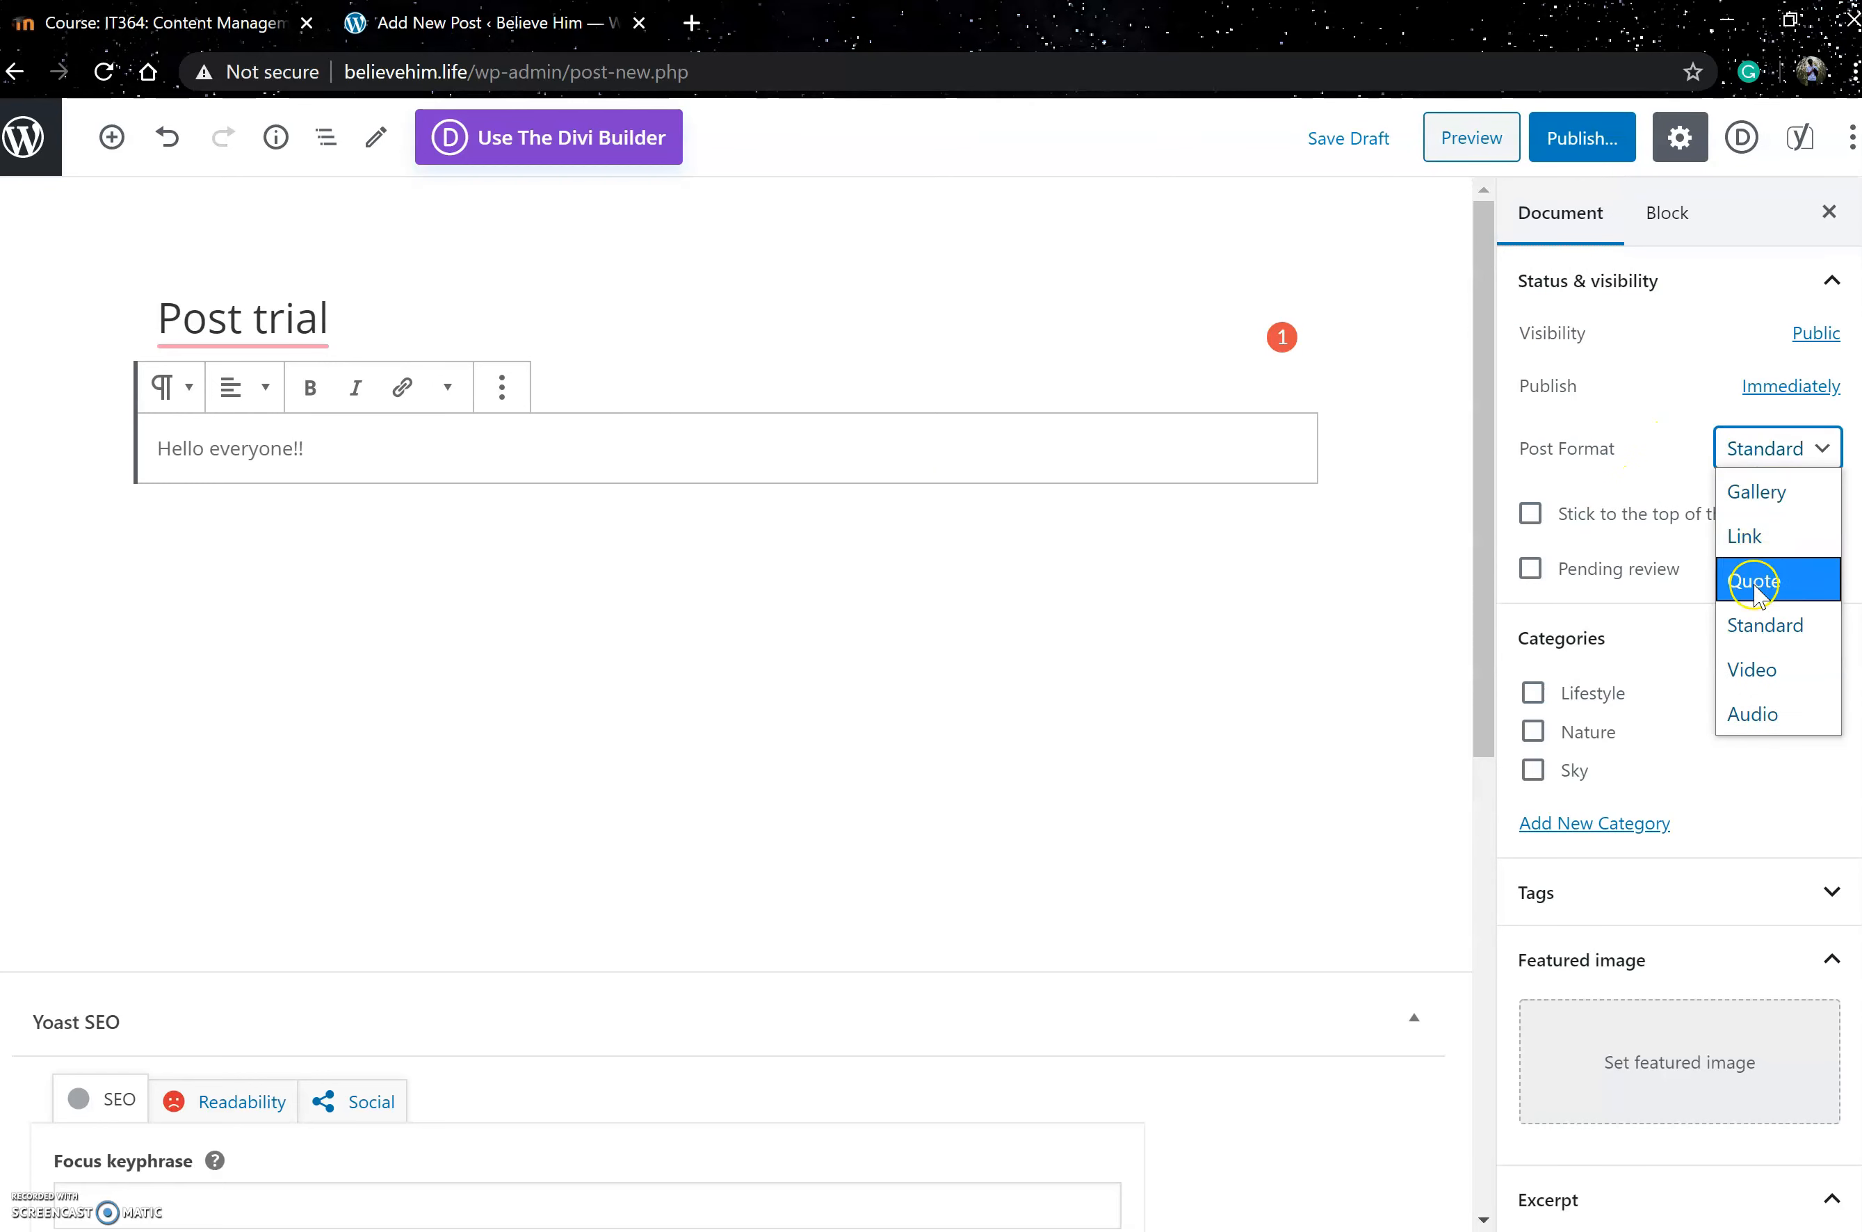
{"action": "left_click", "coordinate": [1752, 715]}
{"action": "left_click", "coordinate": [1747, 627]}
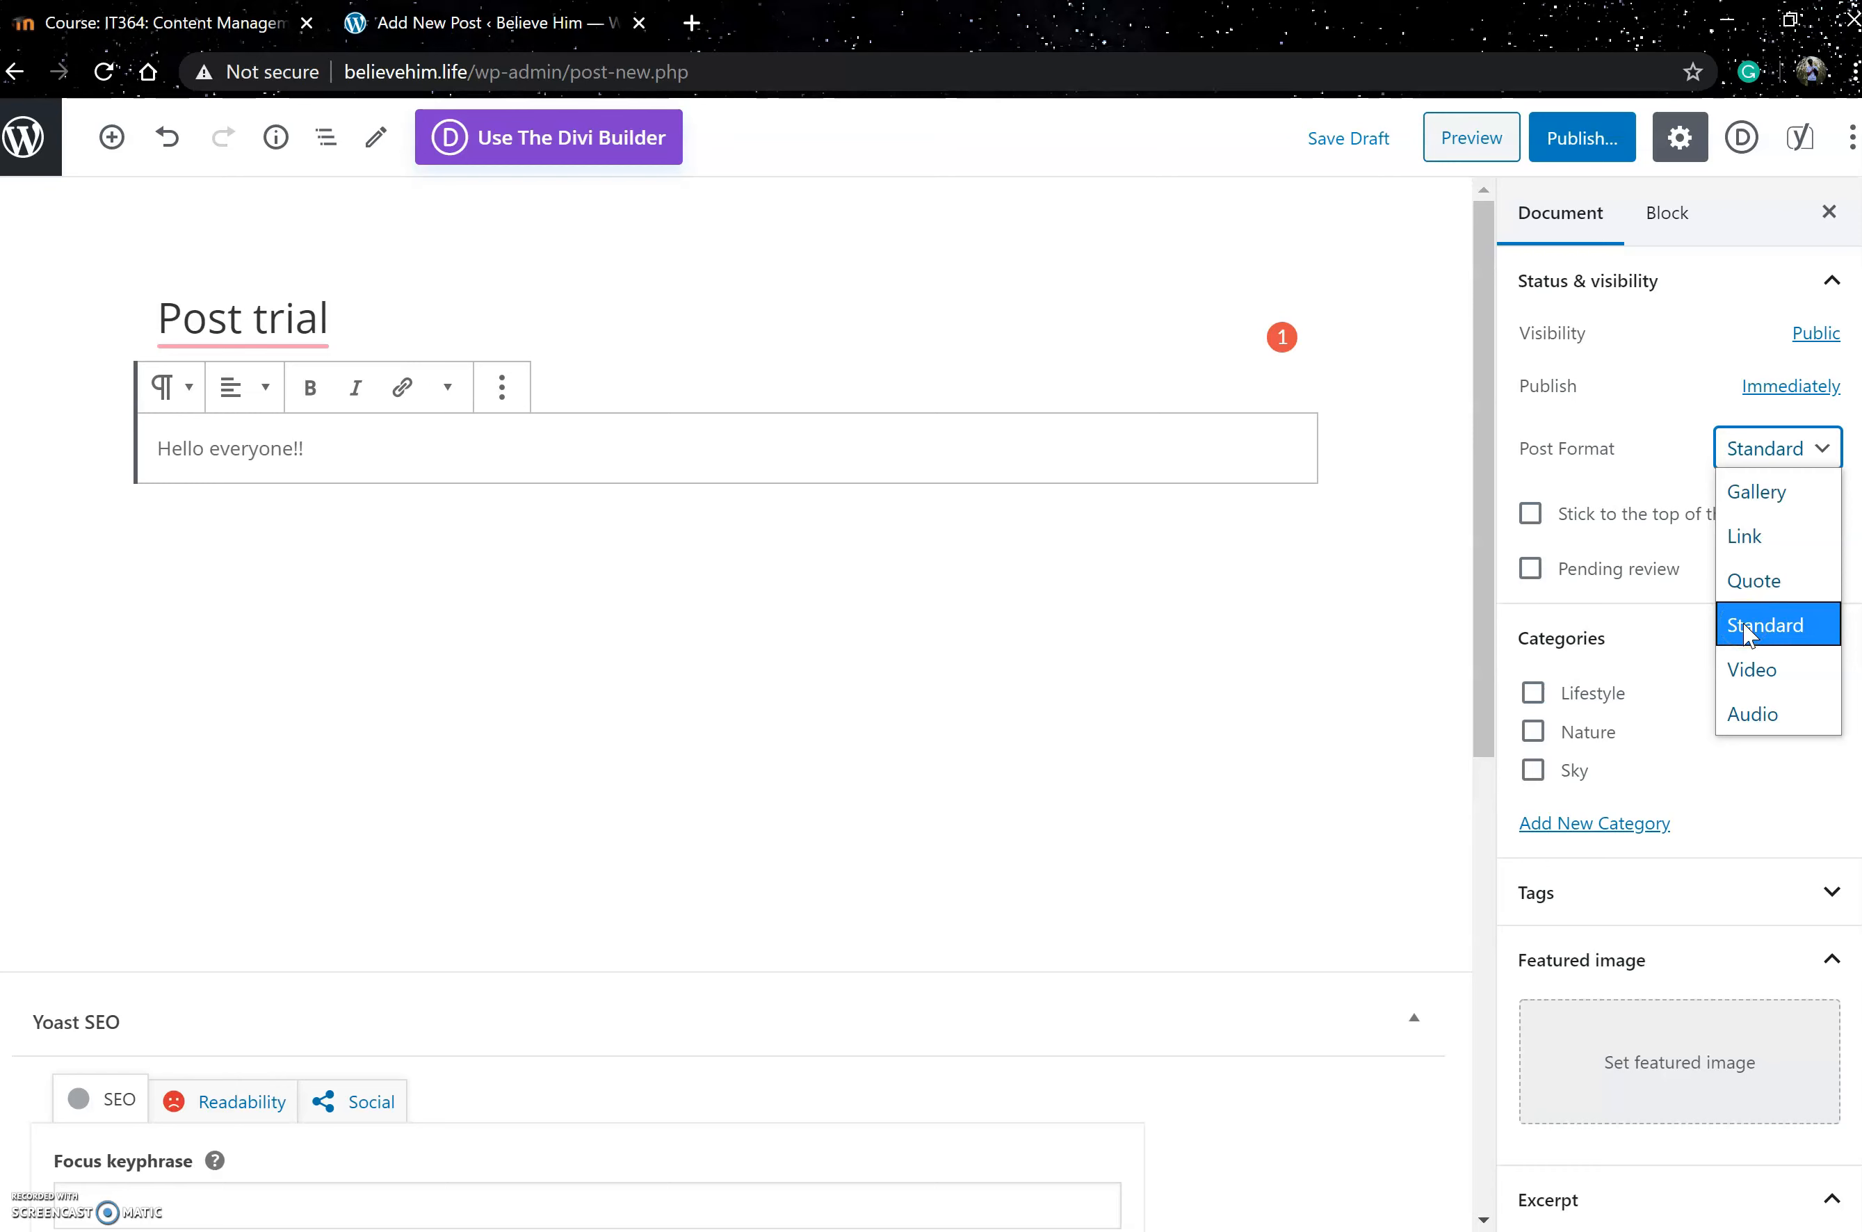
{"action": "left_click", "coordinate": [1790, 626]}
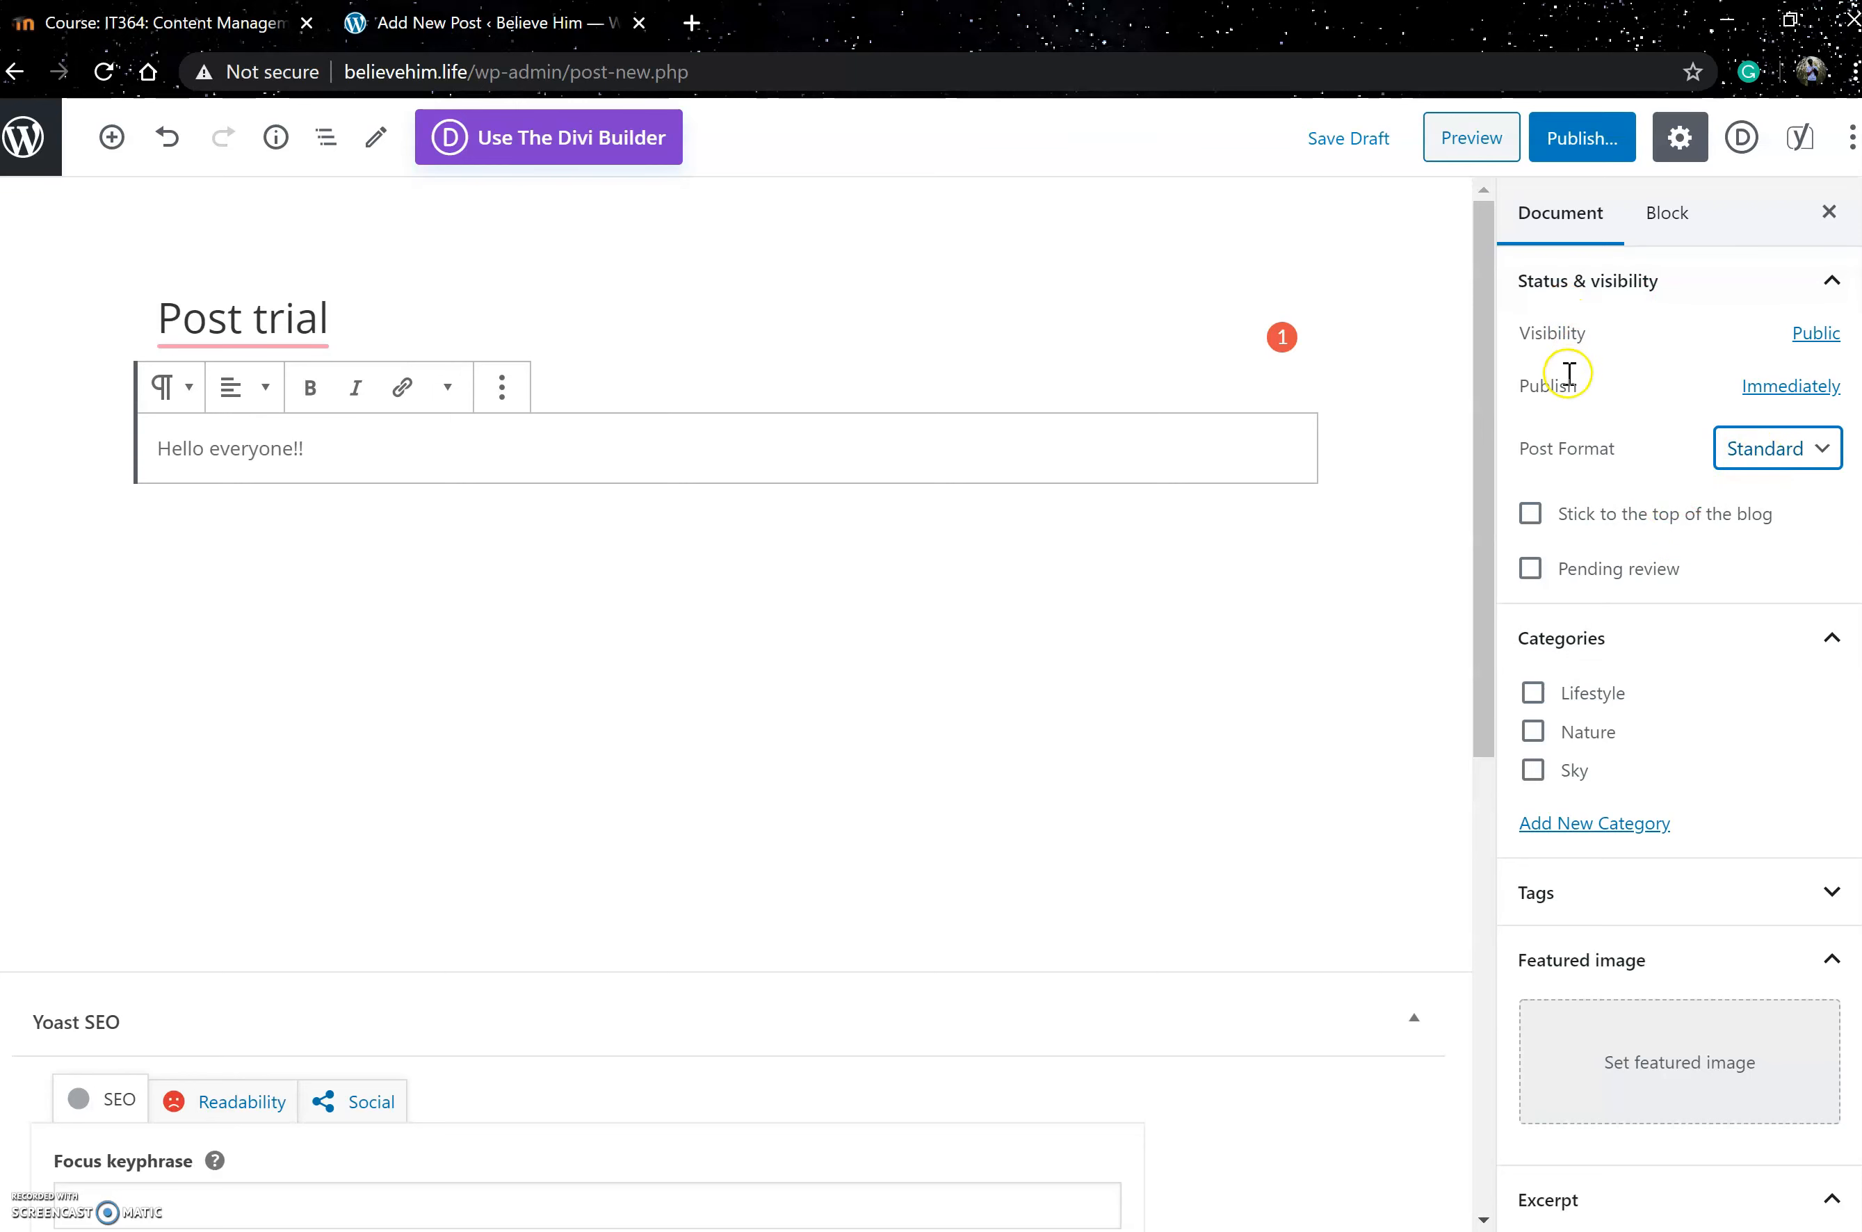
- Examine the post's publication date picker and open the form for adding a new category
{"action": "left_click", "coordinate": [1790, 388]}
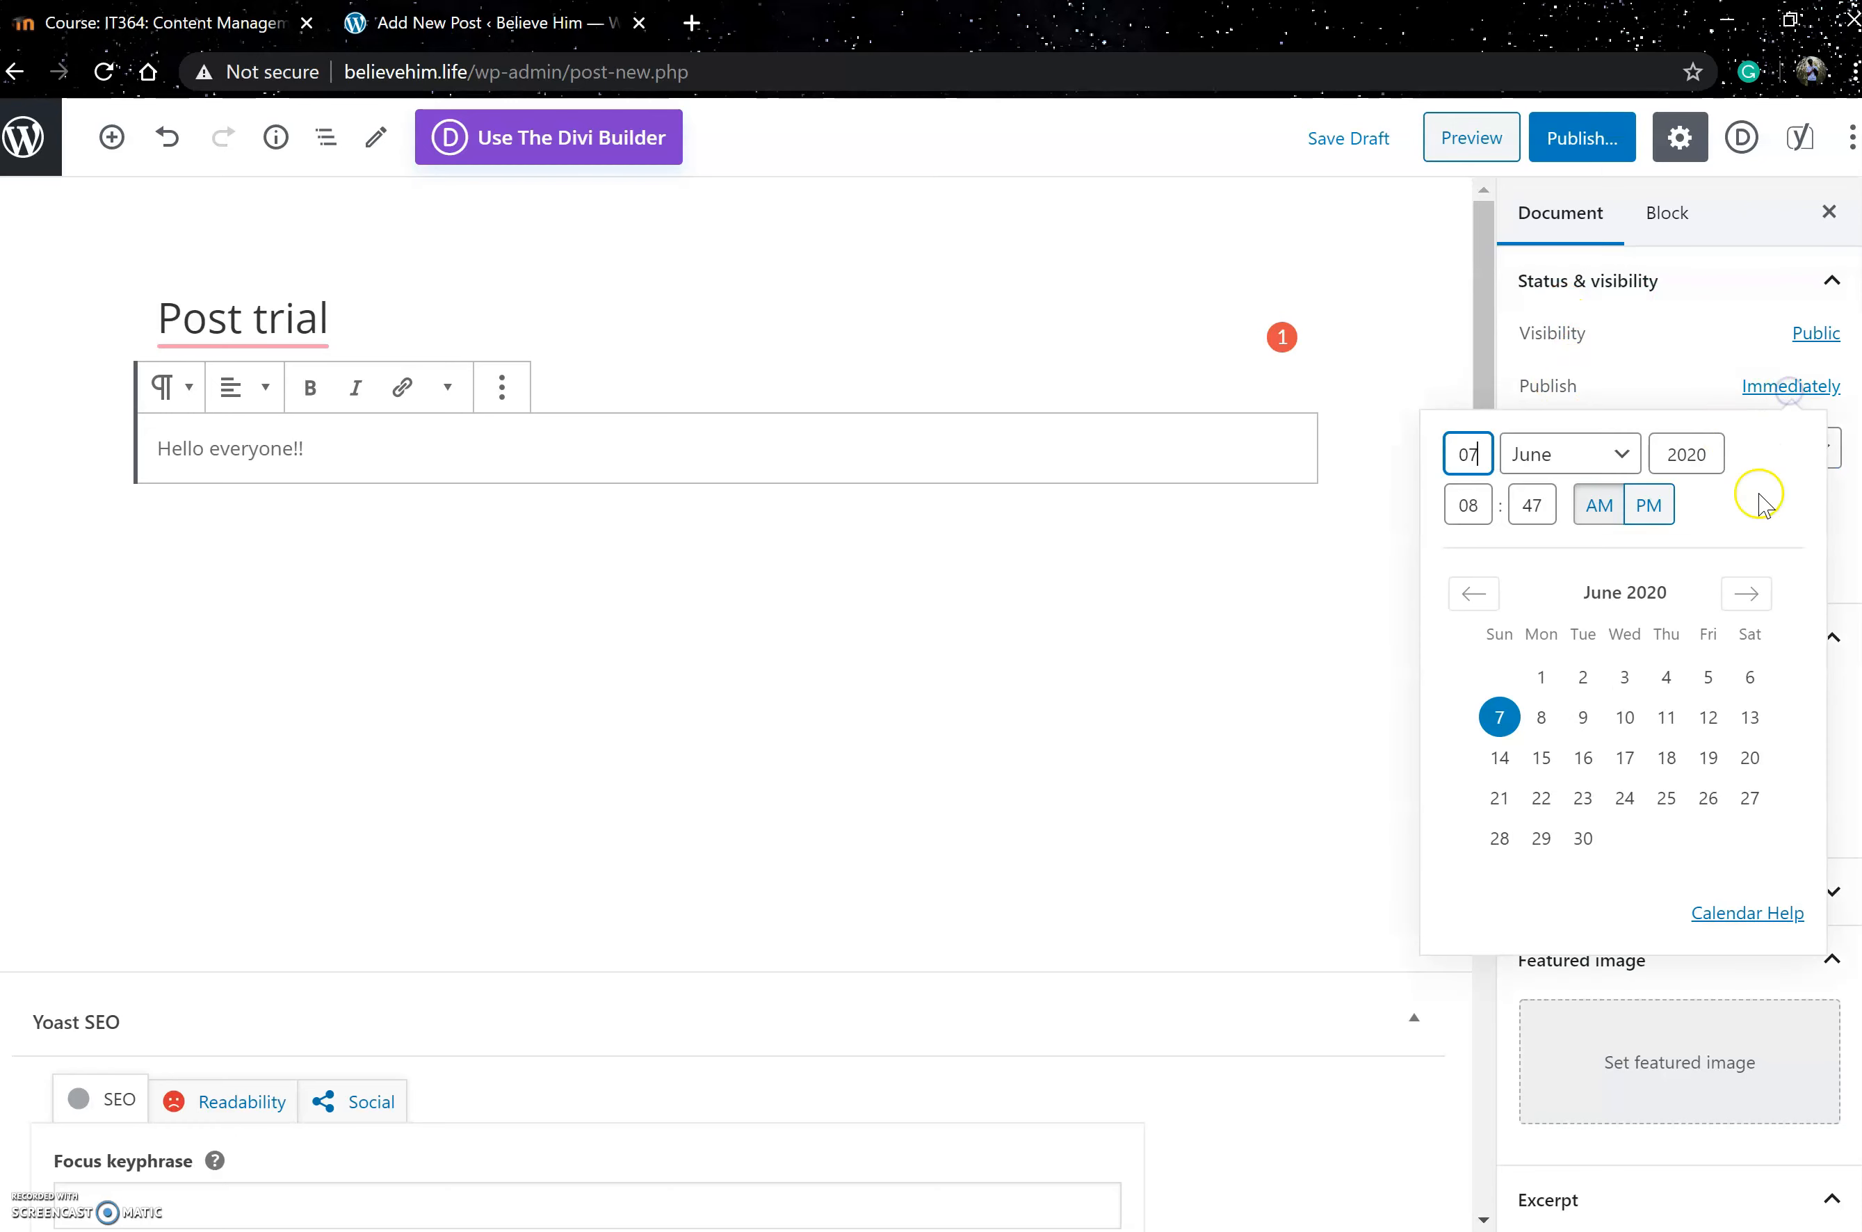
{"action": "left_click", "coordinate": [1688, 391]}
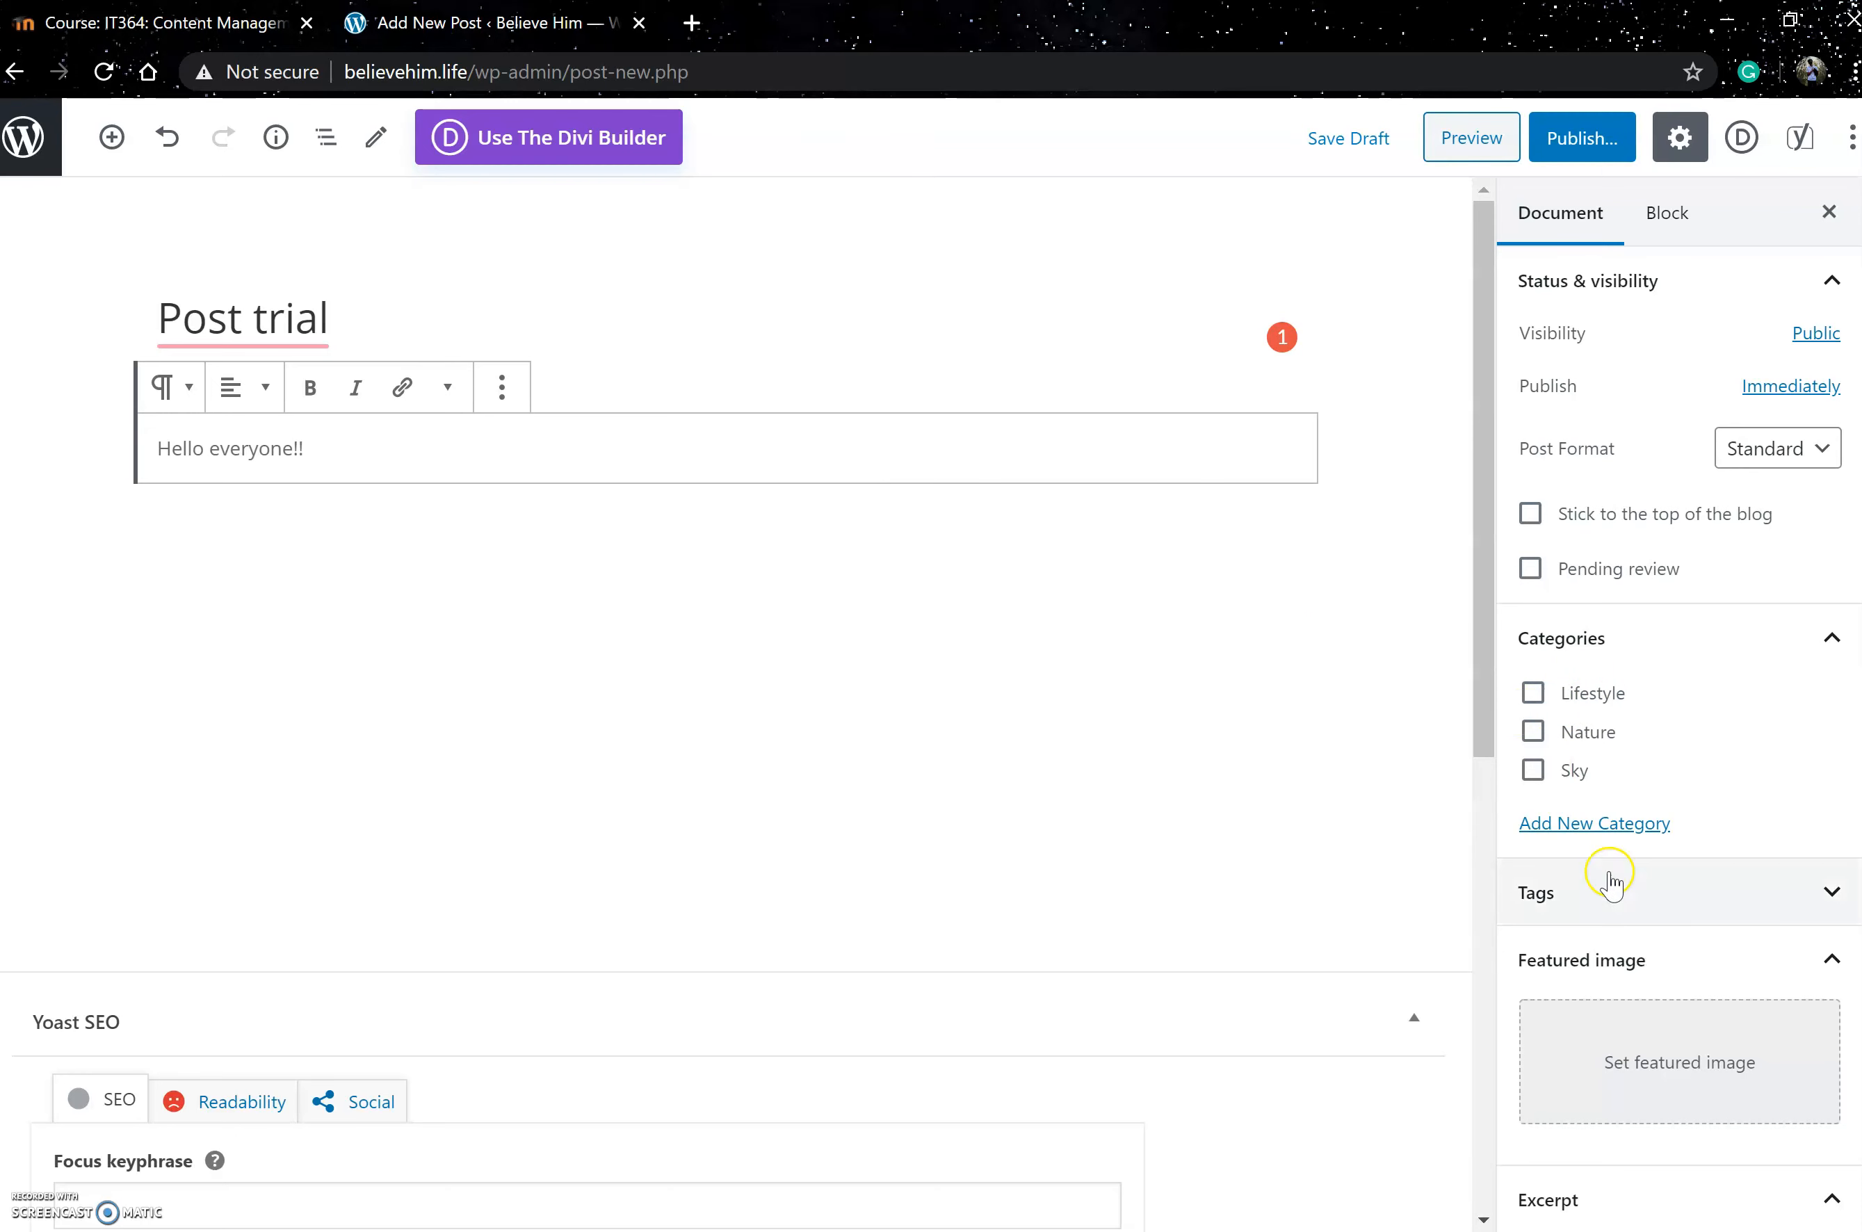
{"action": "left_click", "coordinate": [1632, 823]}
{"action": "scroll", "coordinate": [1738, 845], "scroll_direction": "down", "scroll_amount": 3}
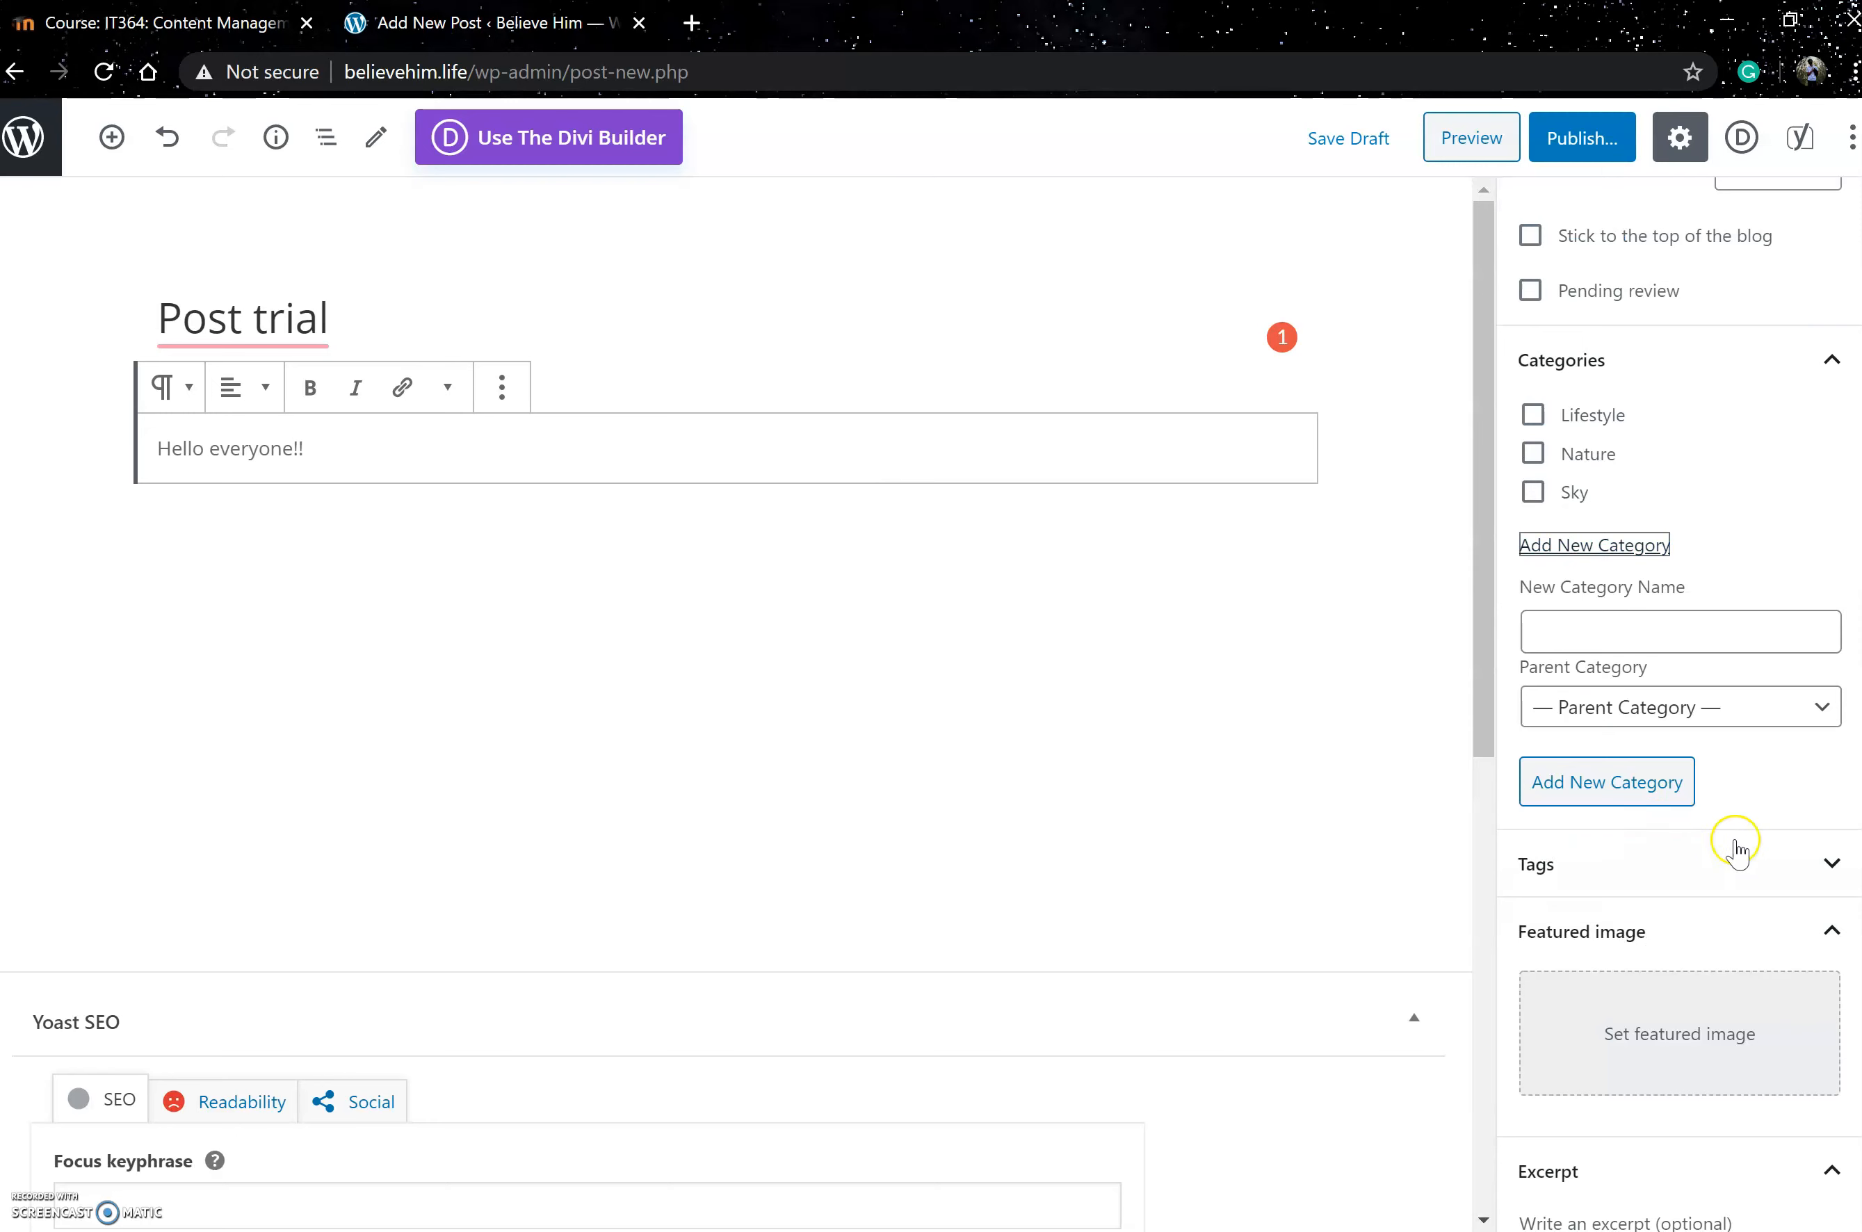
- Add the tag "nature" to the post
{"action": "left_click", "coordinate": [1738, 861]}
{"action": "left_click", "coordinate": [1625, 973]}
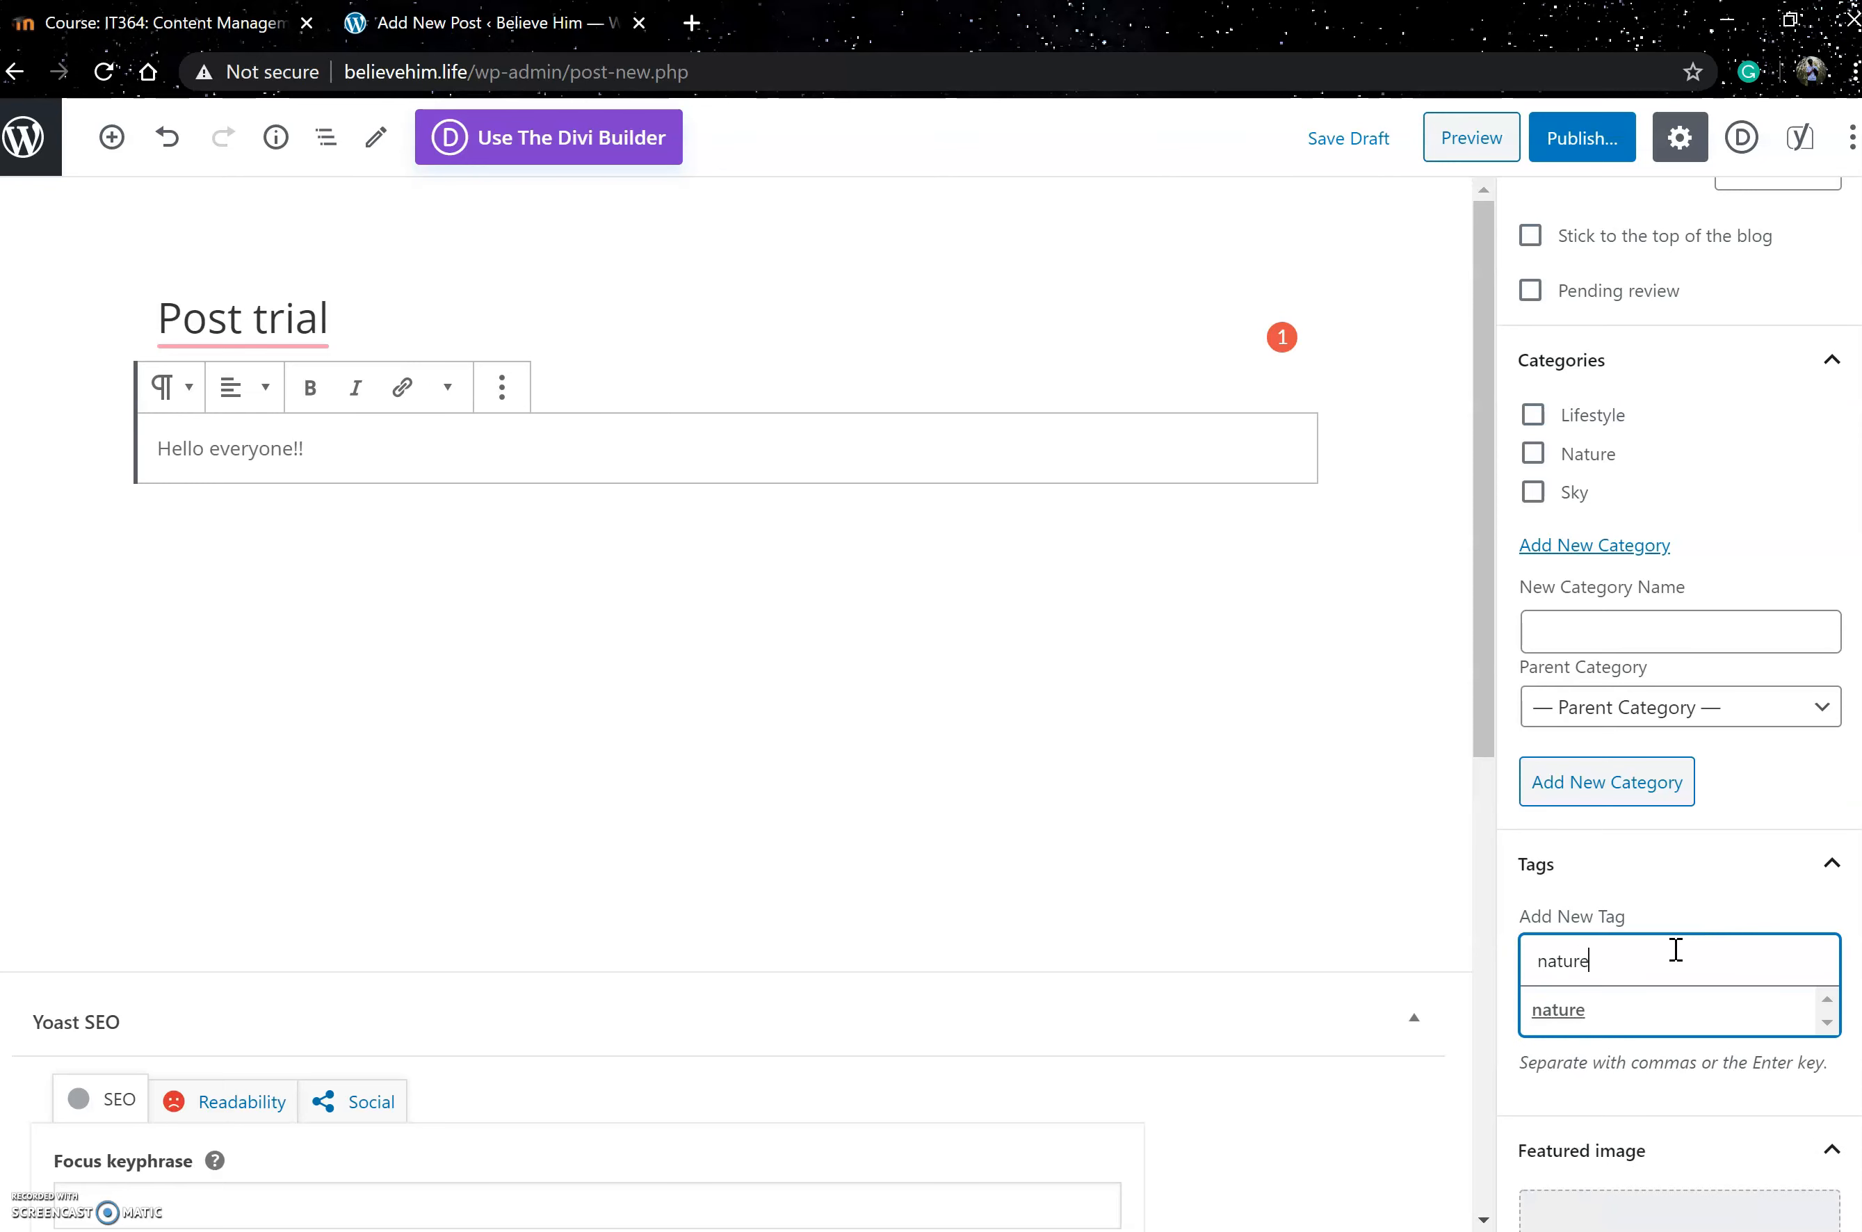
{"action": "key", "text": "Return"}
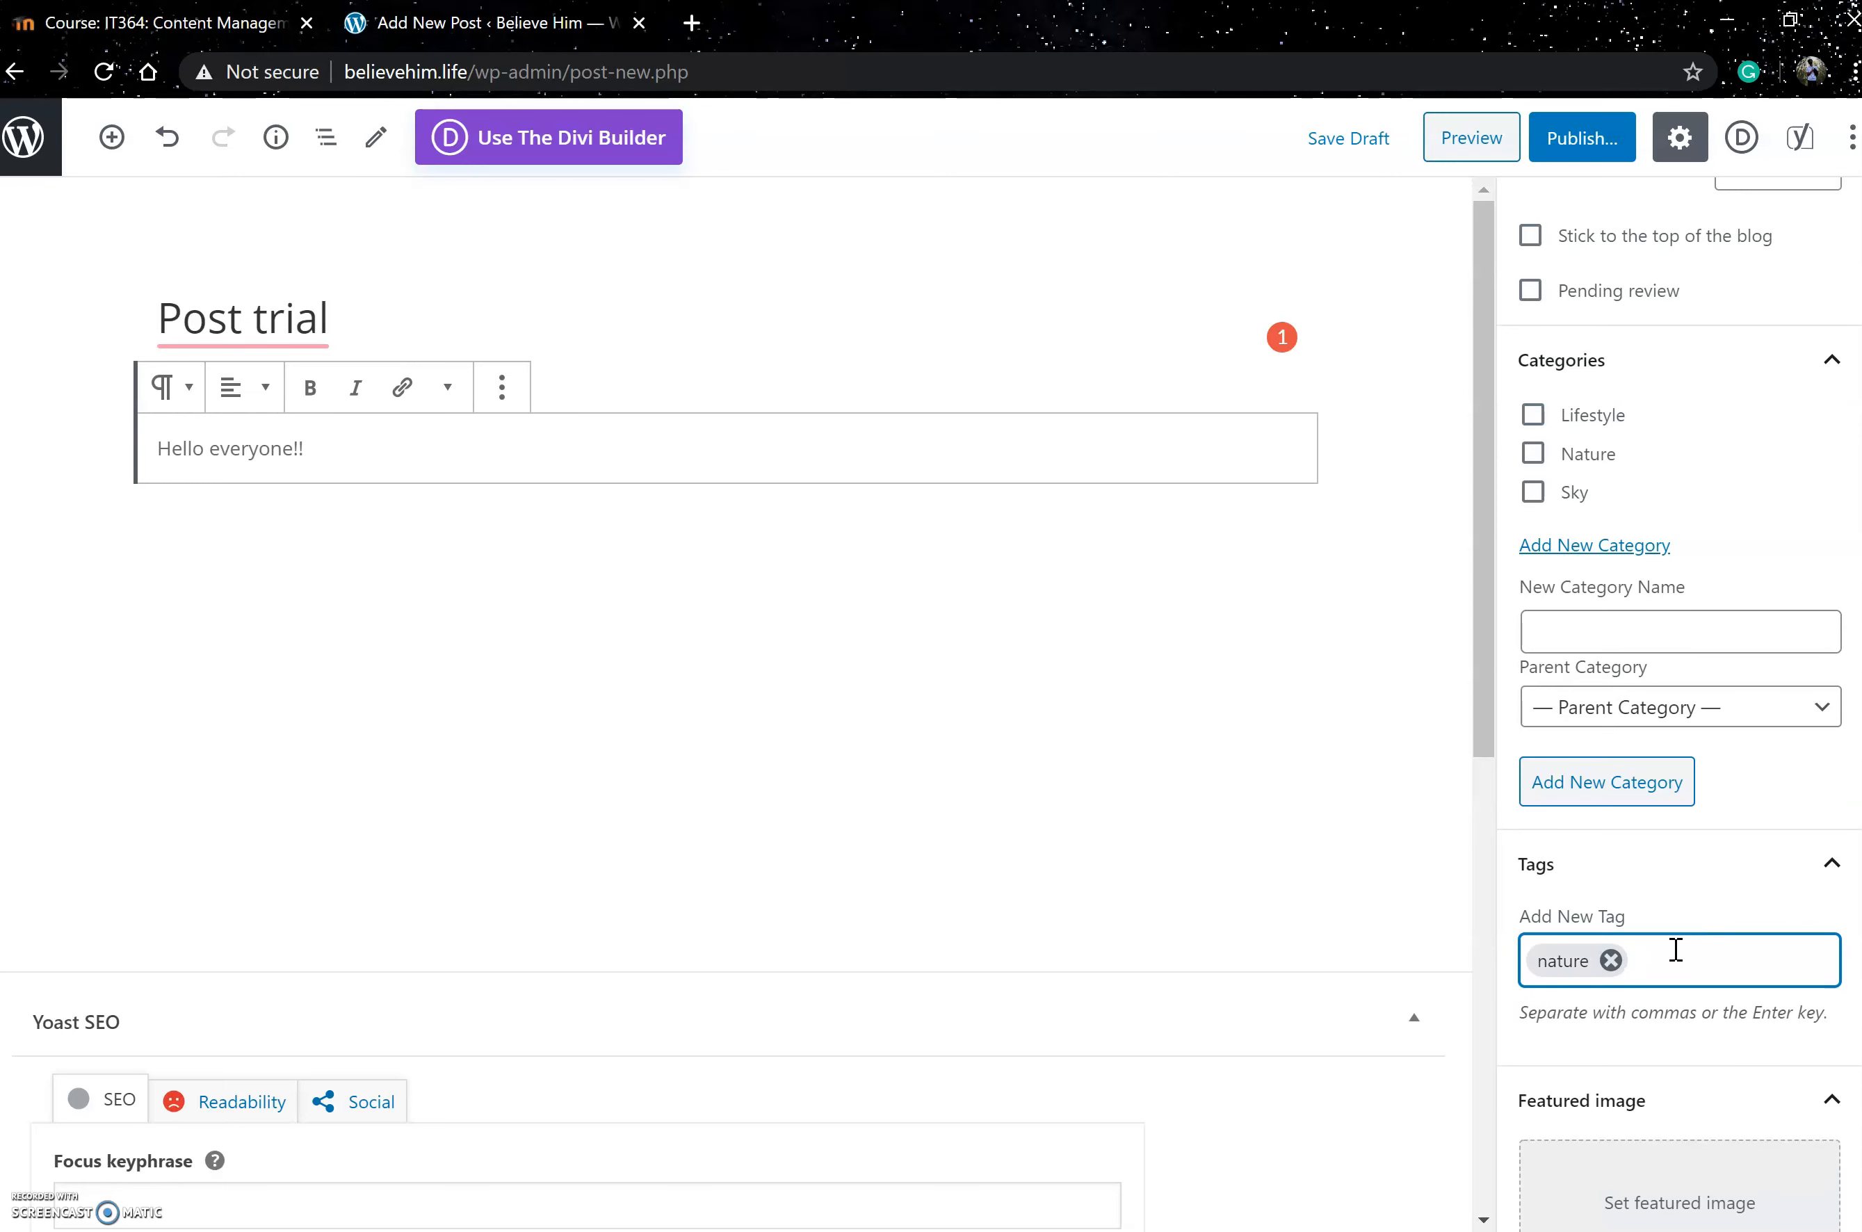
- Look over the featured image and excerpt settings of the post
{"action": "scroll", "coordinate": [1632, 760], "scroll_direction": "down", "scroll_amount": 3}
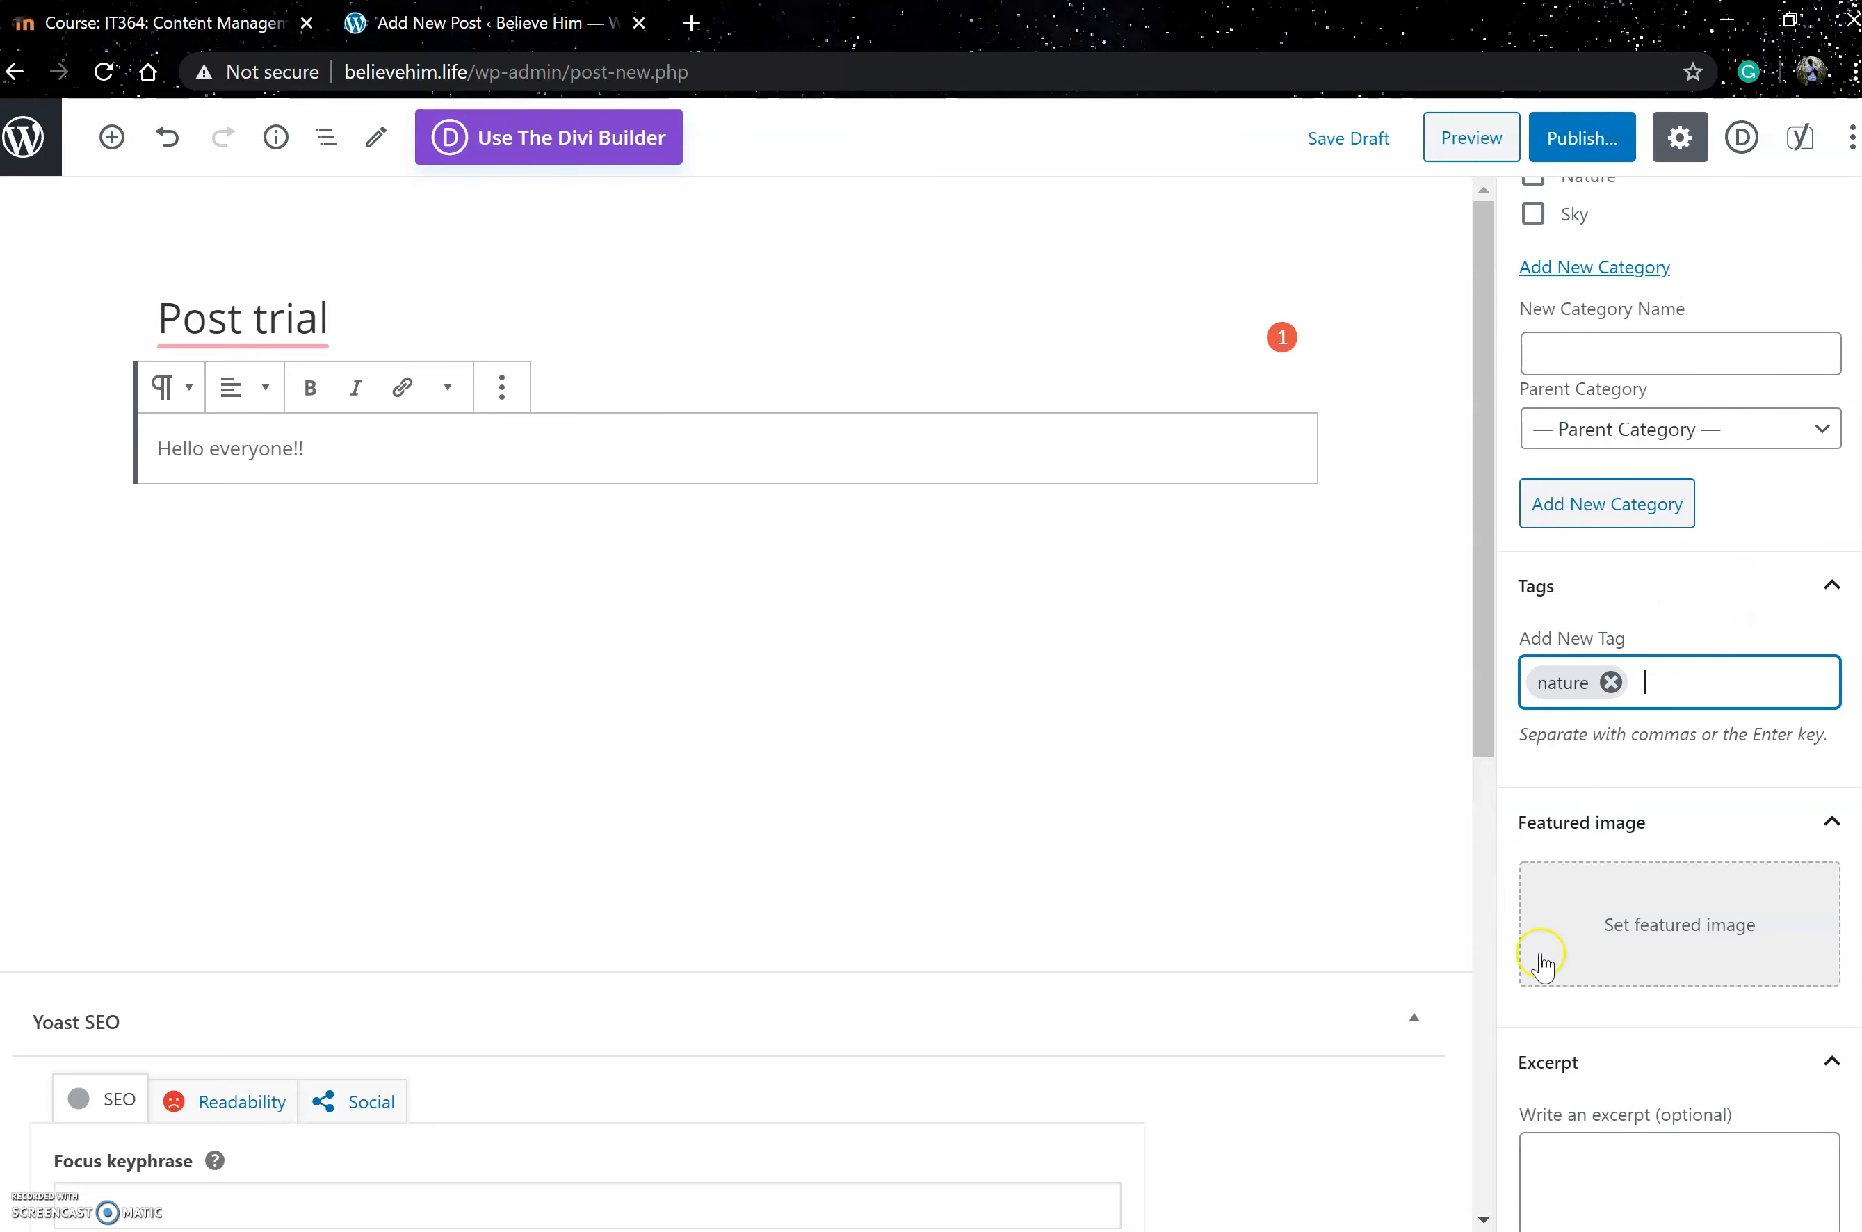
{"action": "scroll", "coordinate": [1680, 640], "scroll_direction": "down", "scroll_amount": 3}
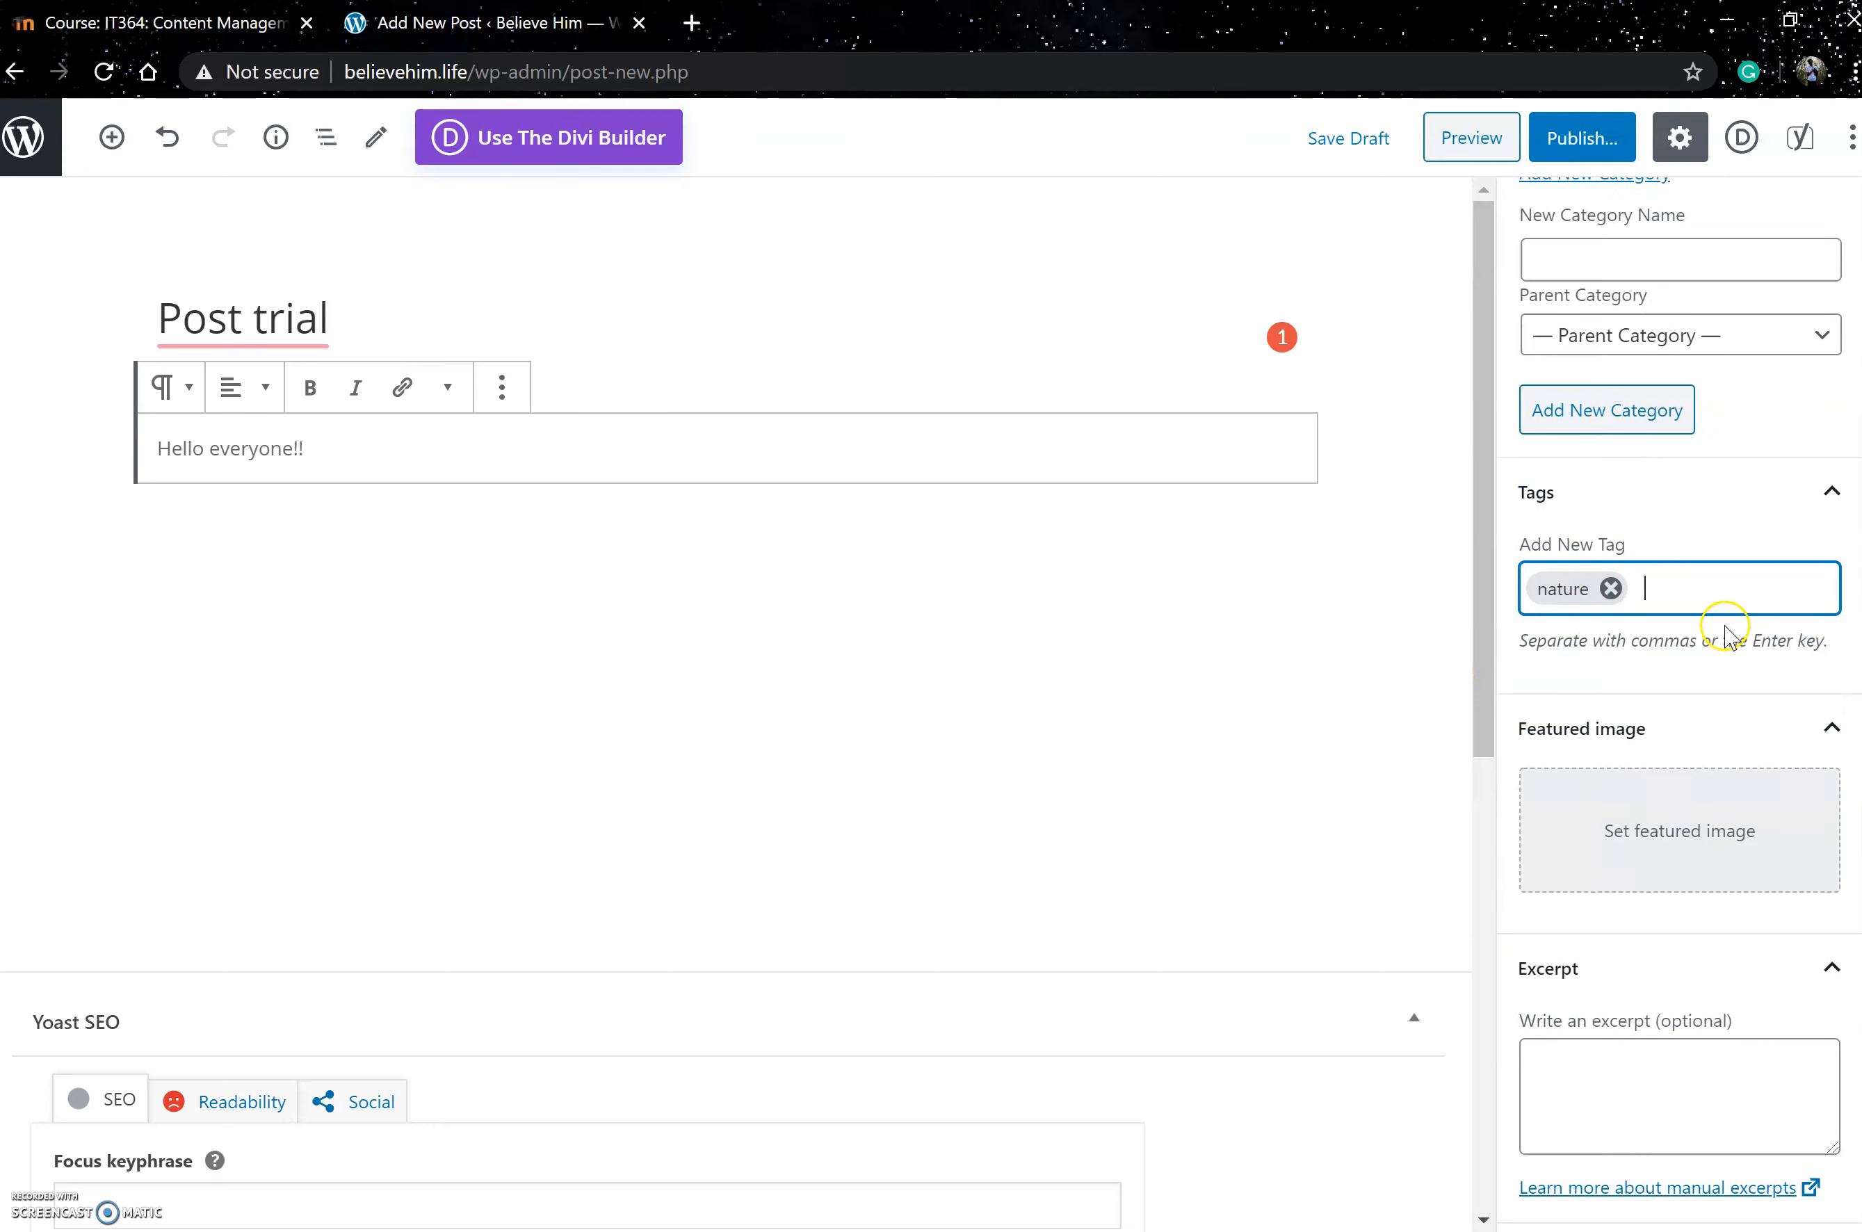
- Set the mountain lake photo with the cloudy sky from the media library as the post's featured image
{"action": "left_click", "coordinate": [1644, 644]}
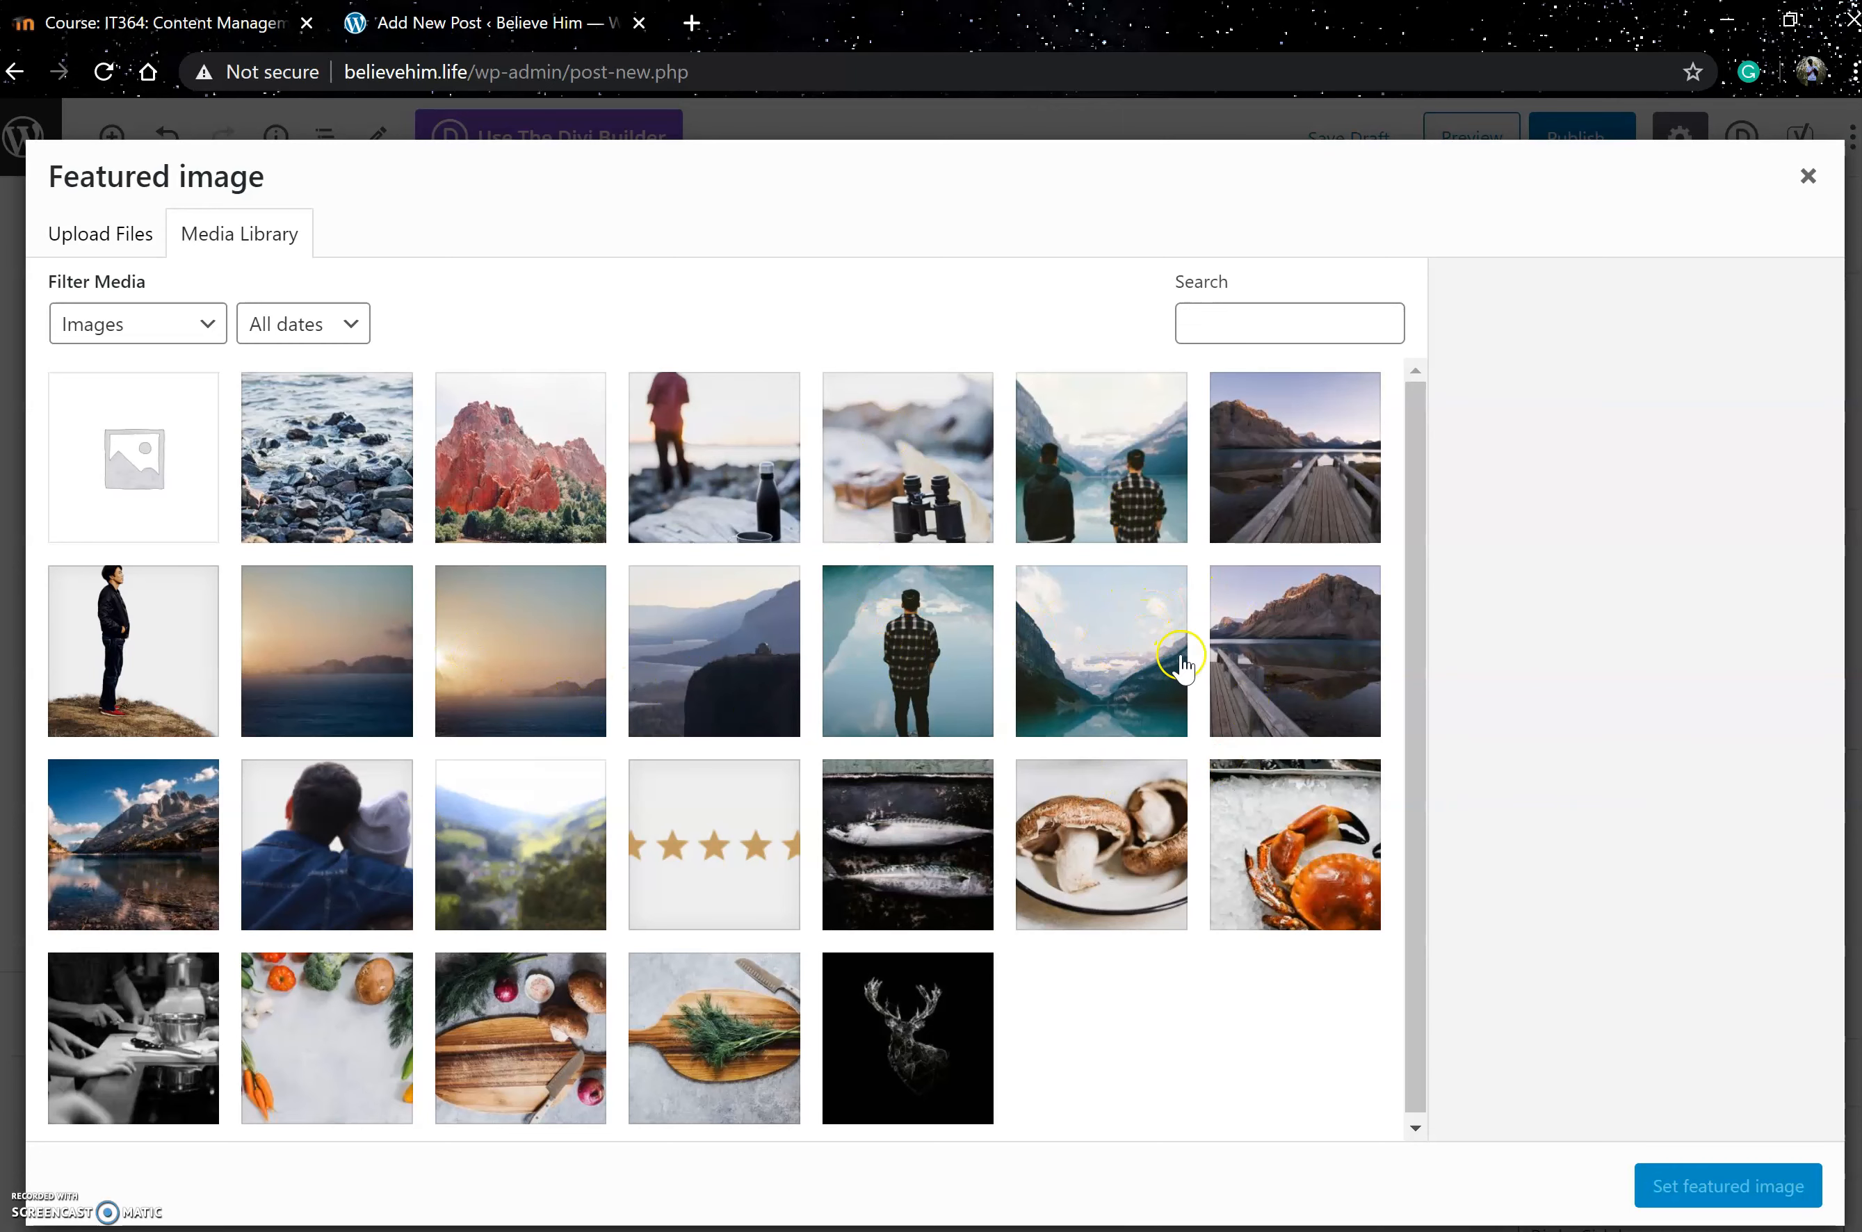
{"action": "left_click", "coordinate": [1156, 663]}
{"action": "left_click", "coordinate": [1687, 1178]}
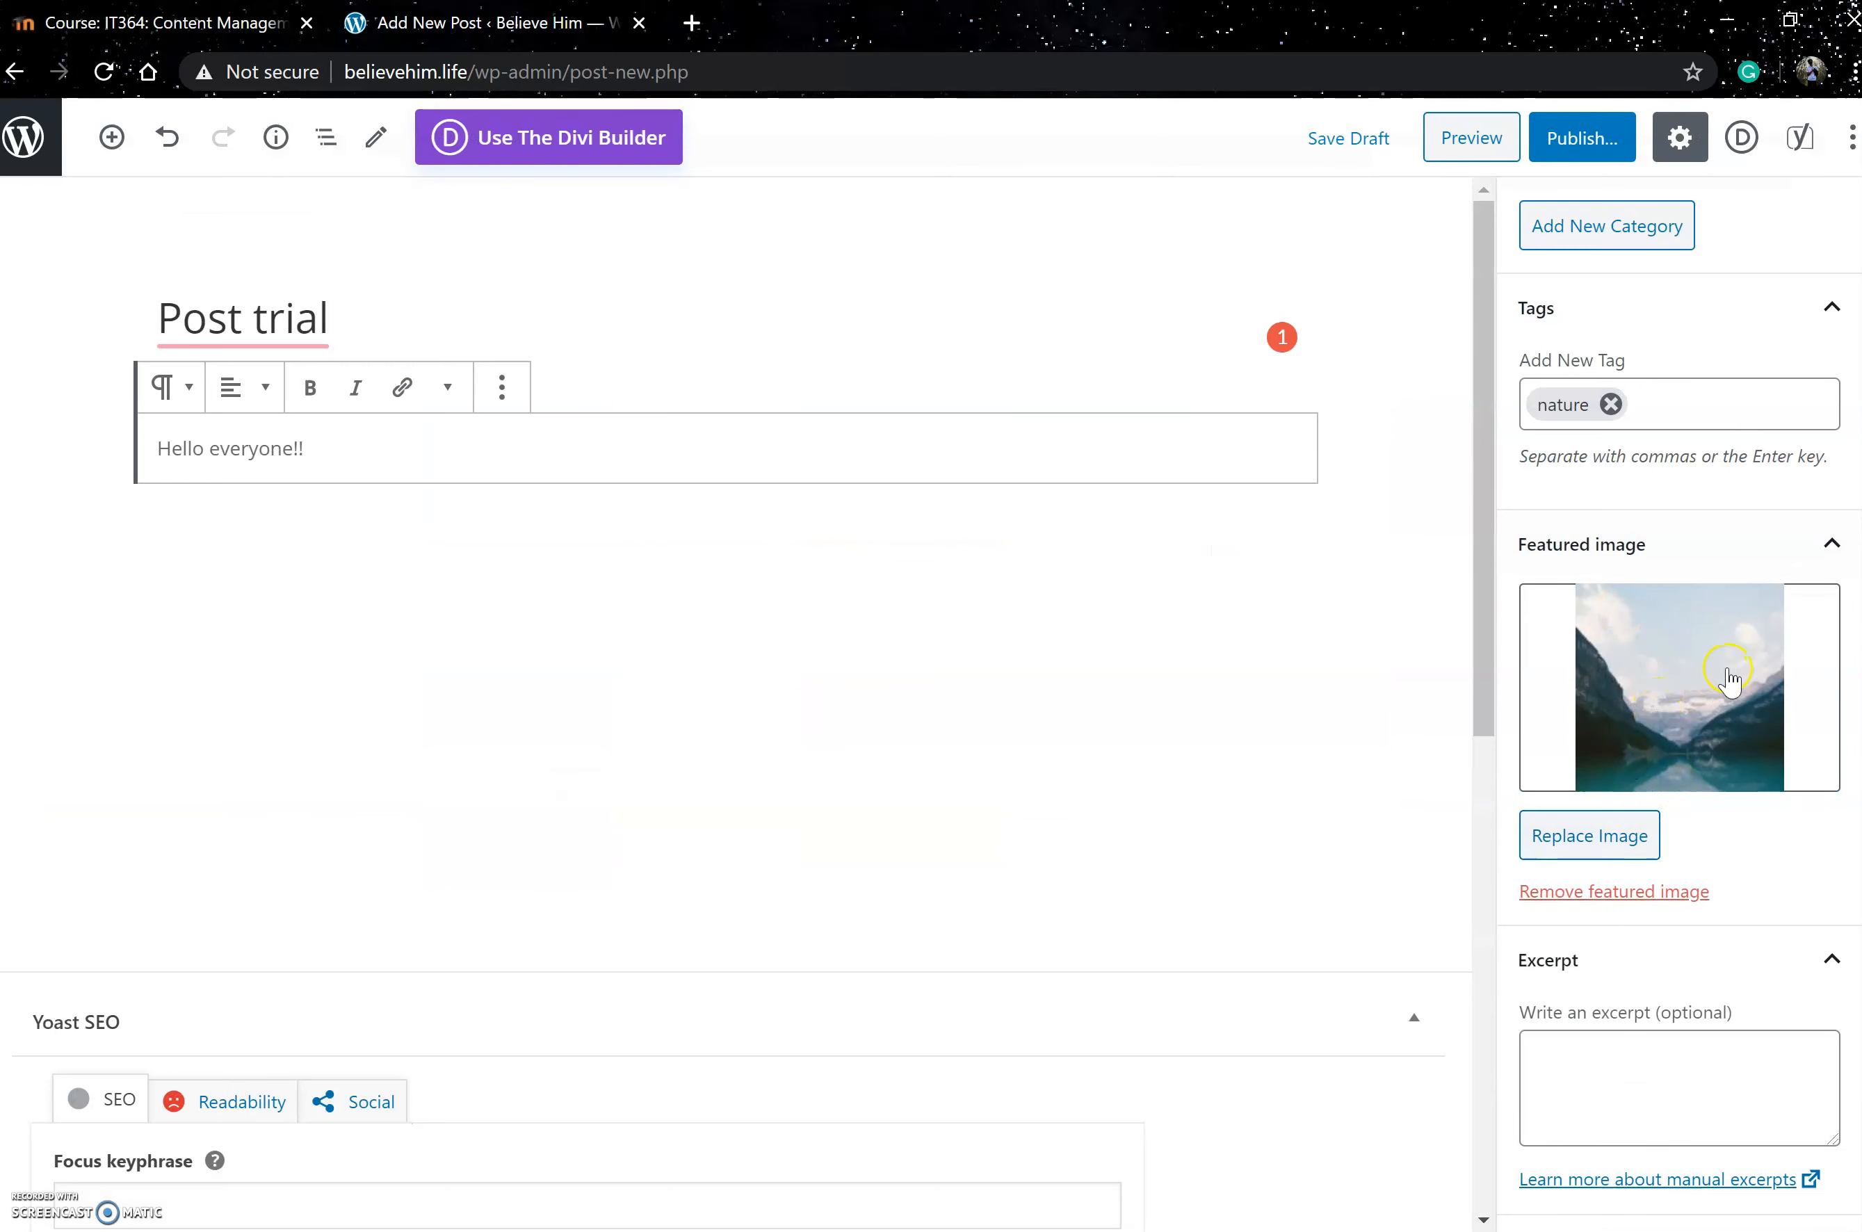
{"action": "scroll", "coordinate": [1660, 600], "scroll_direction": "down", "scroll_amount": 4}
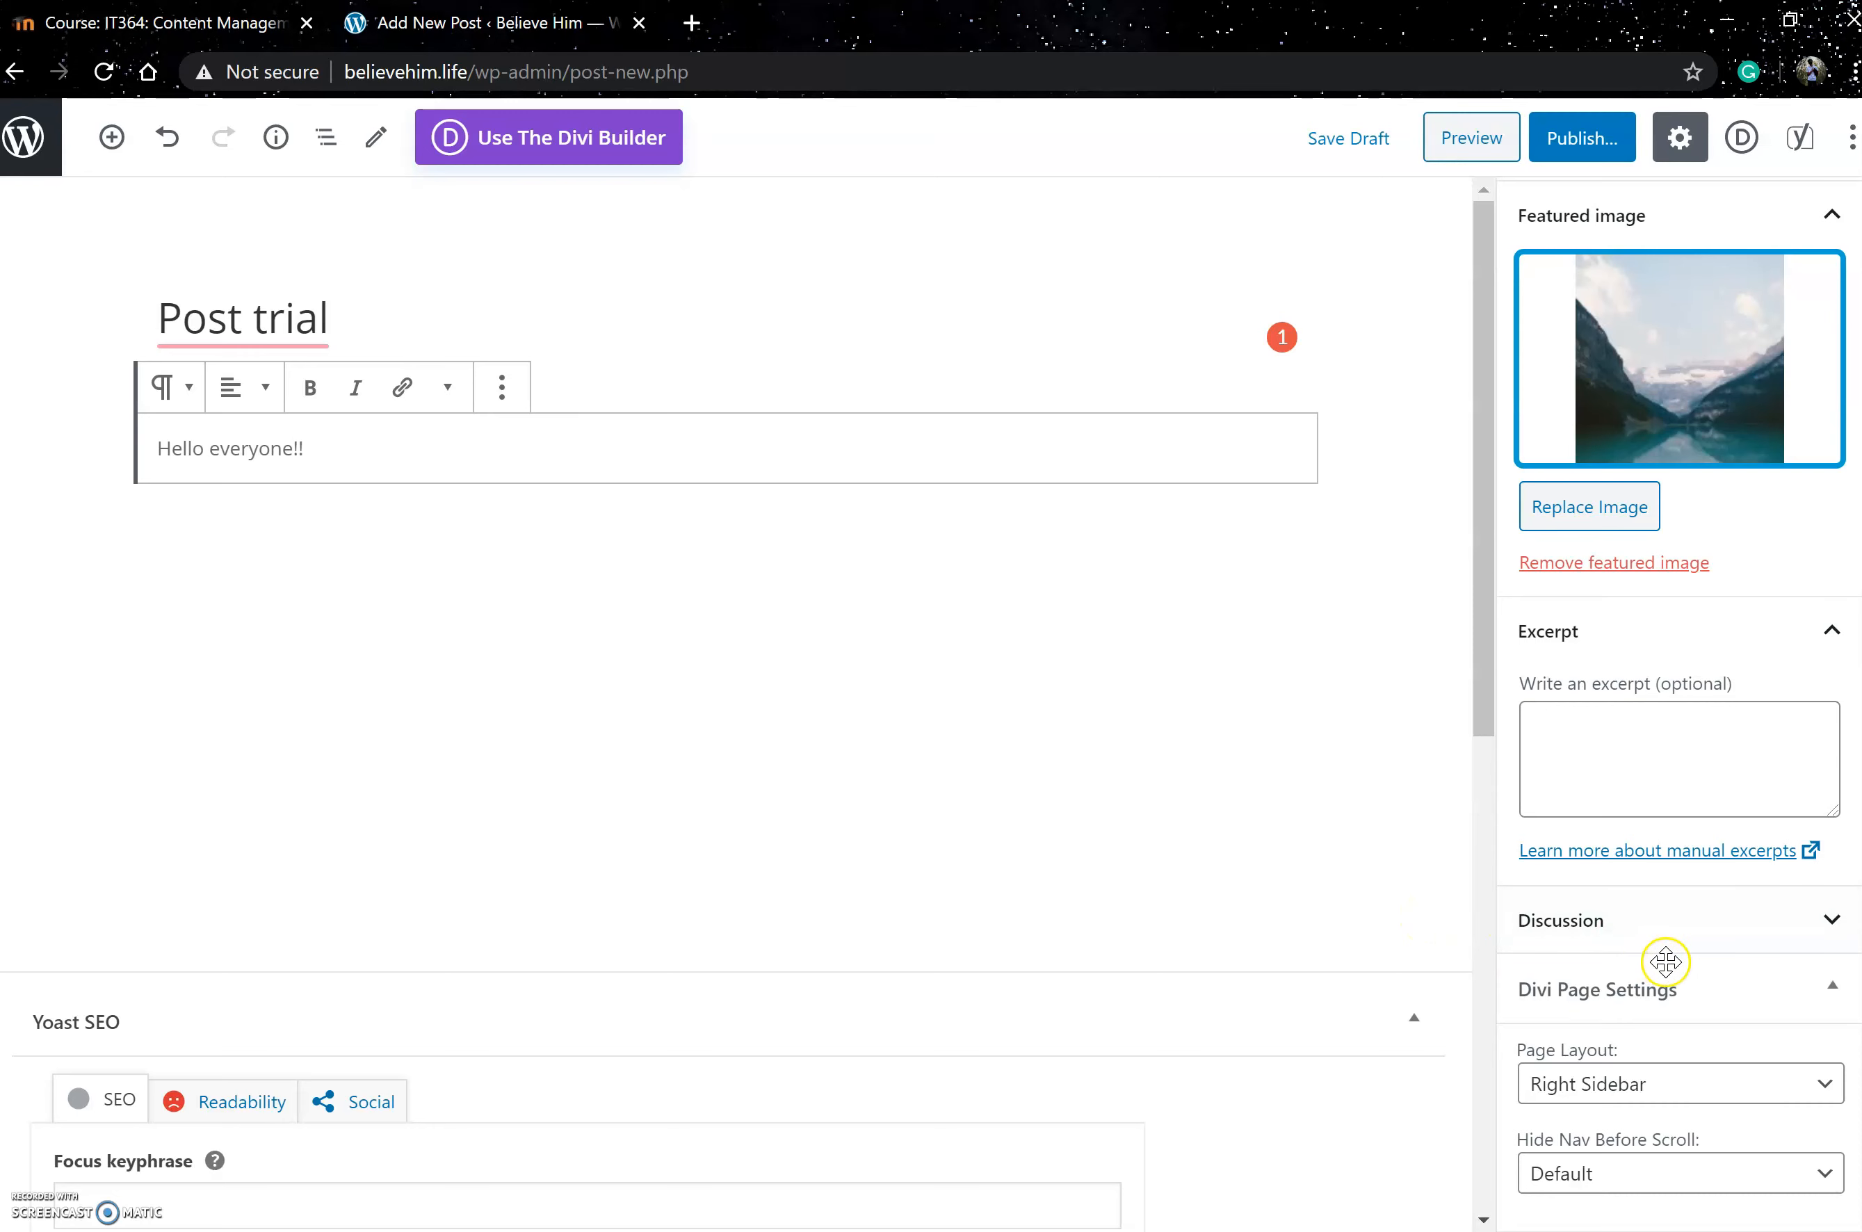
- Publish the post immediately with public visibility
{"action": "scroll", "coordinate": [1648, 1080], "scroll_direction": "up", "scroll_amount": 10}
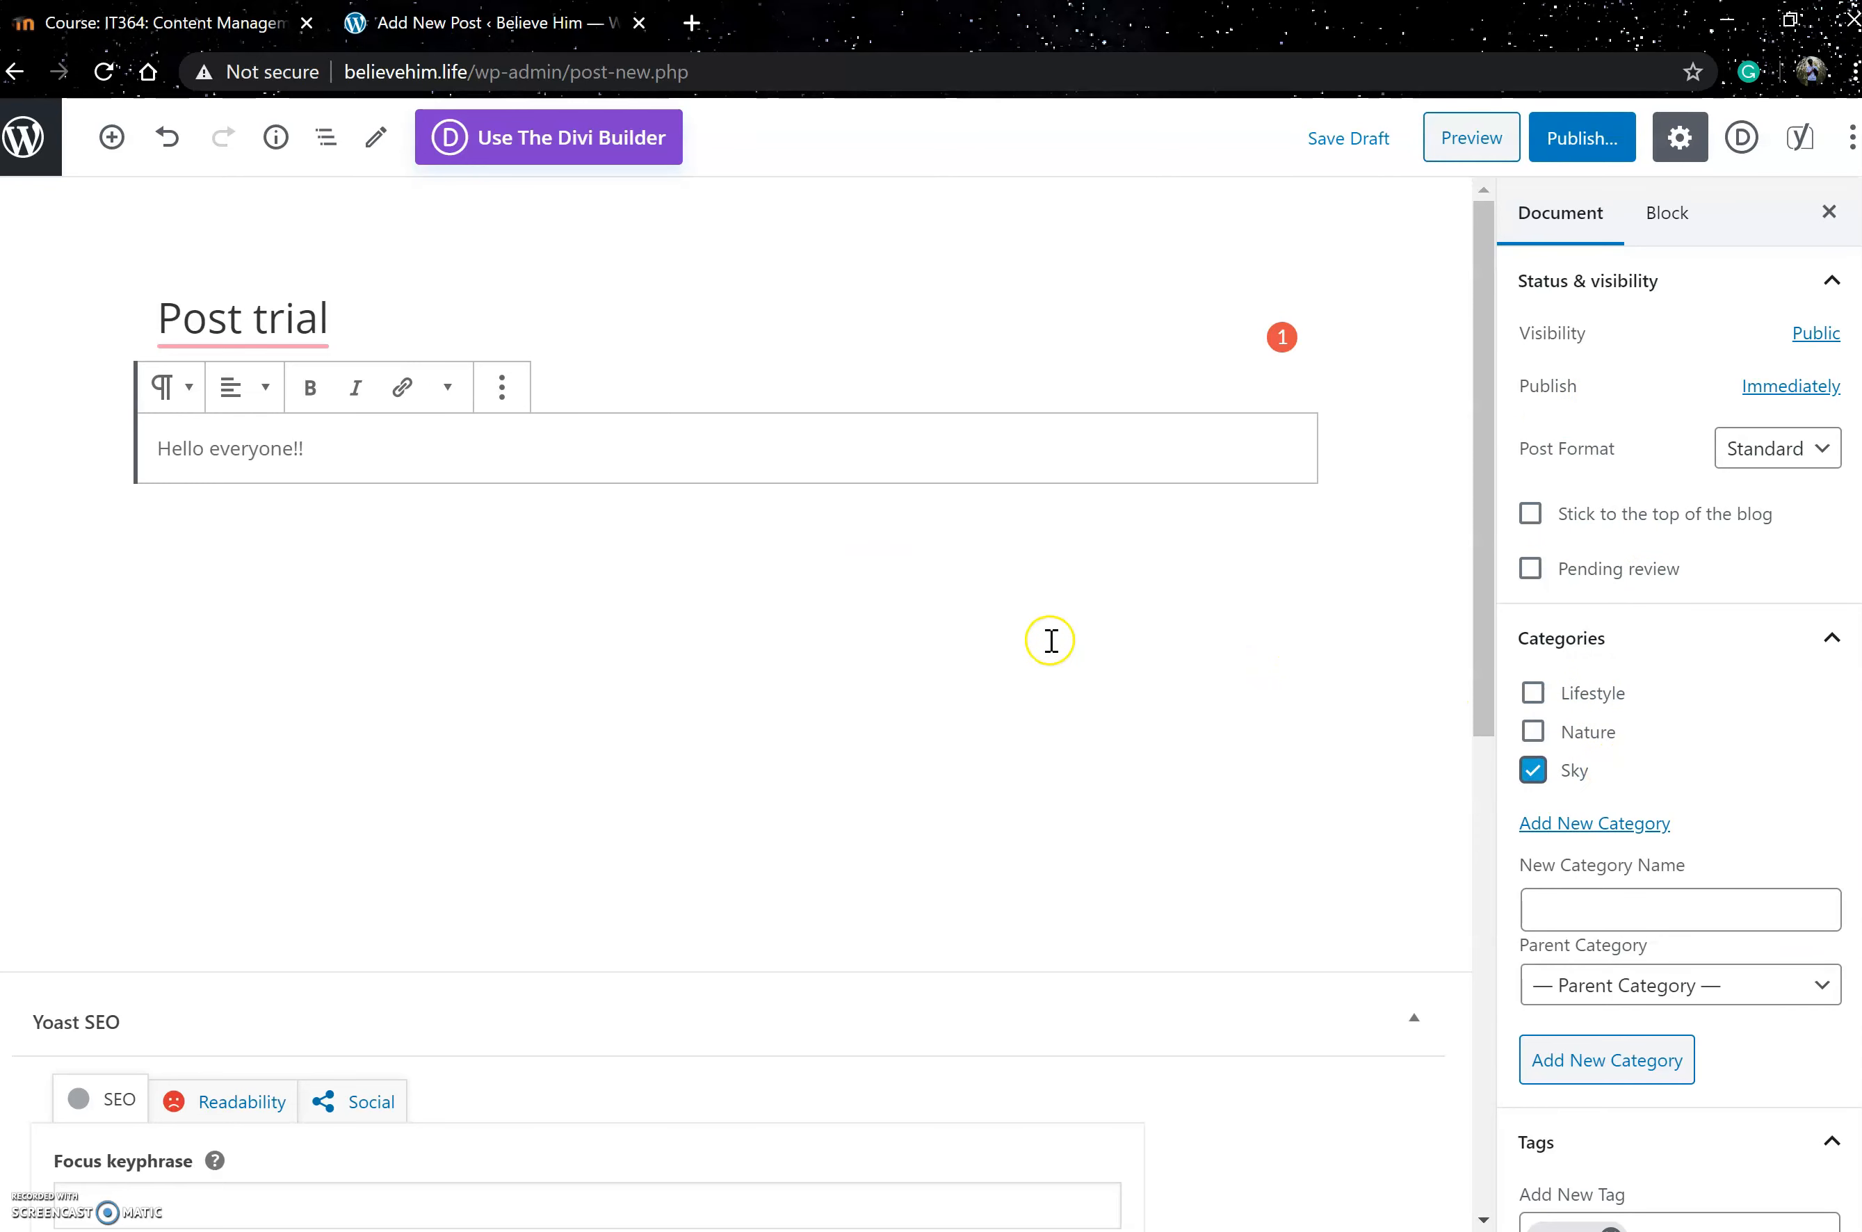
{"action": "scroll", "coordinate": [1050, 641], "scroll_direction": "down", "scroll_amount": 3}
{"action": "scroll", "coordinate": [1280, 676], "scroll_direction": "down", "scroll_amount": 2}
{"action": "left_click", "coordinate": [1574, 149]}
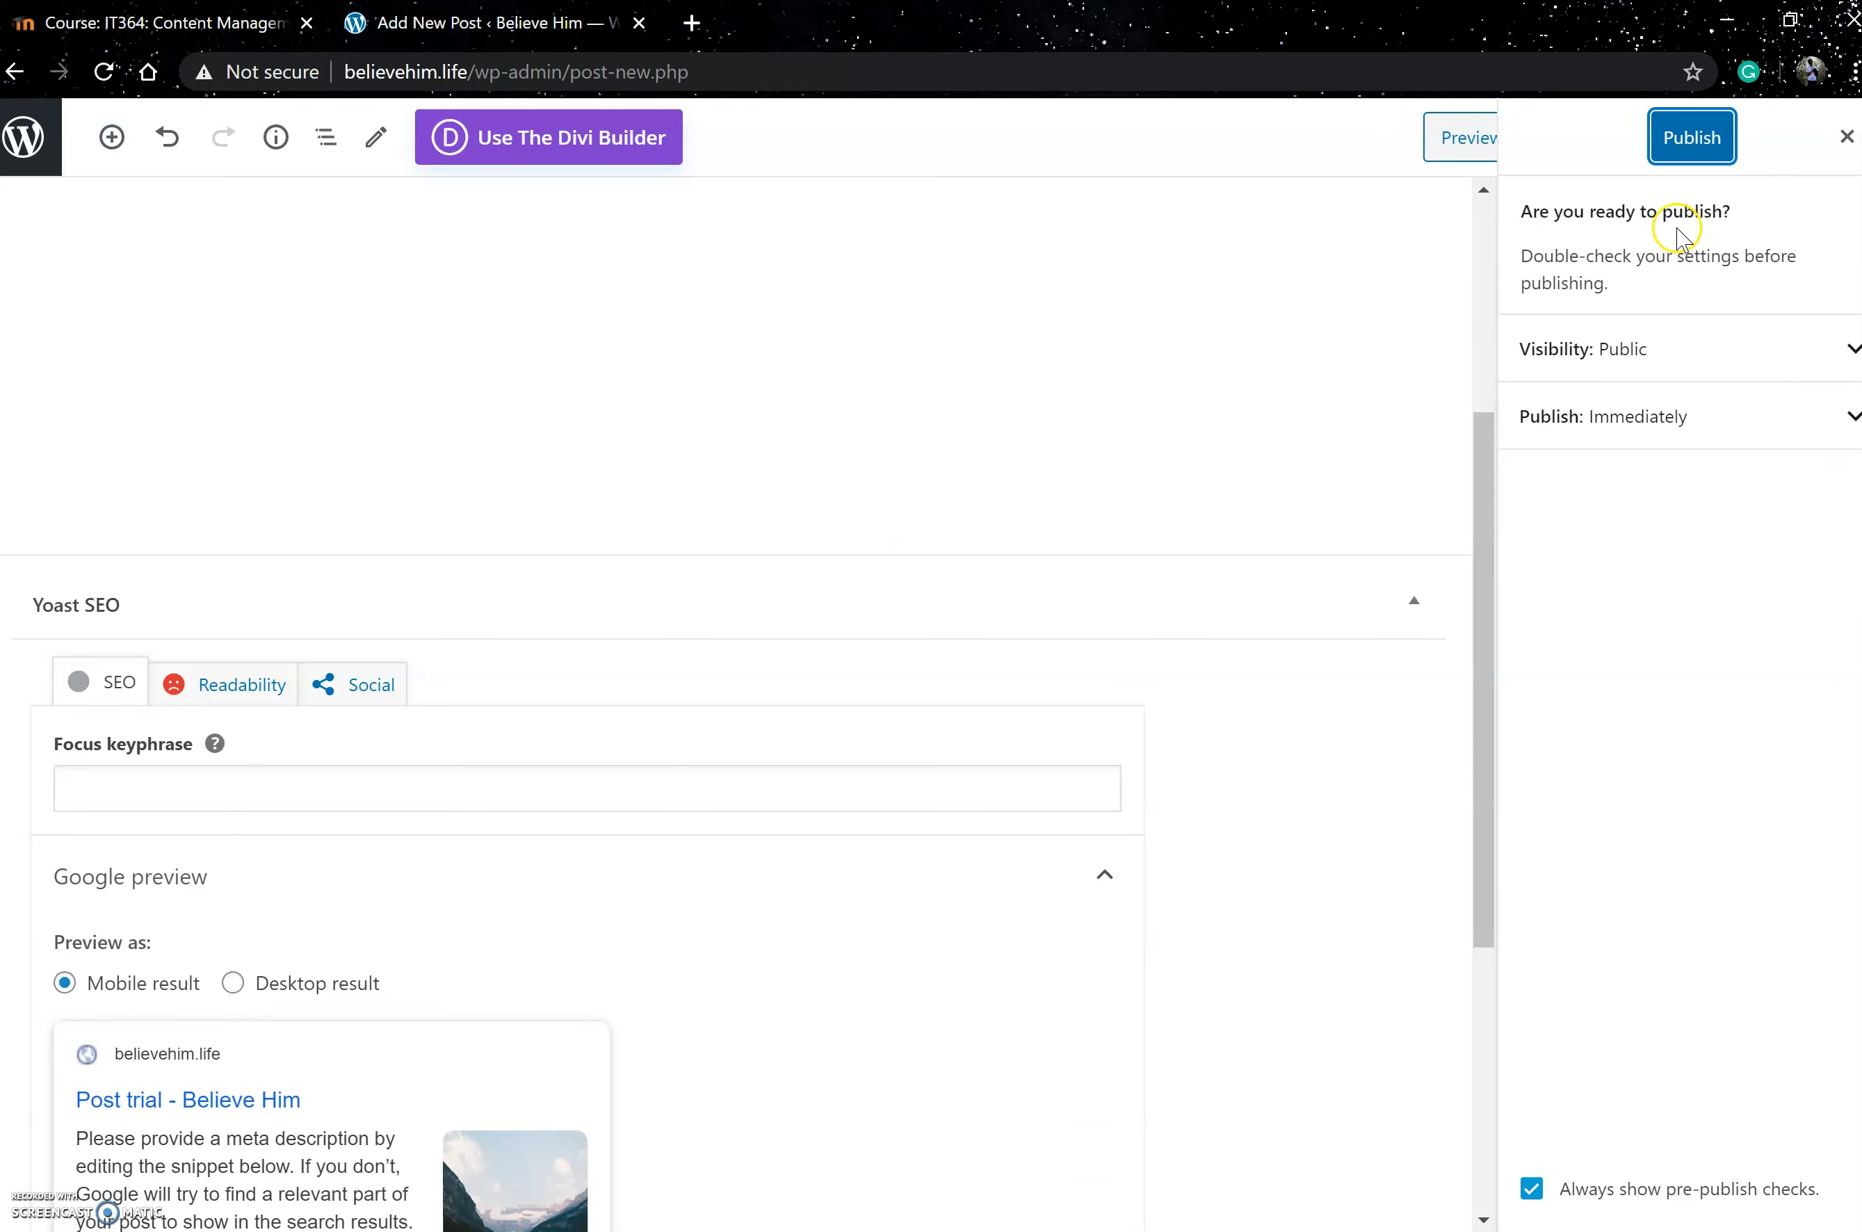
{"action": "left_click", "coordinate": [1682, 159]}
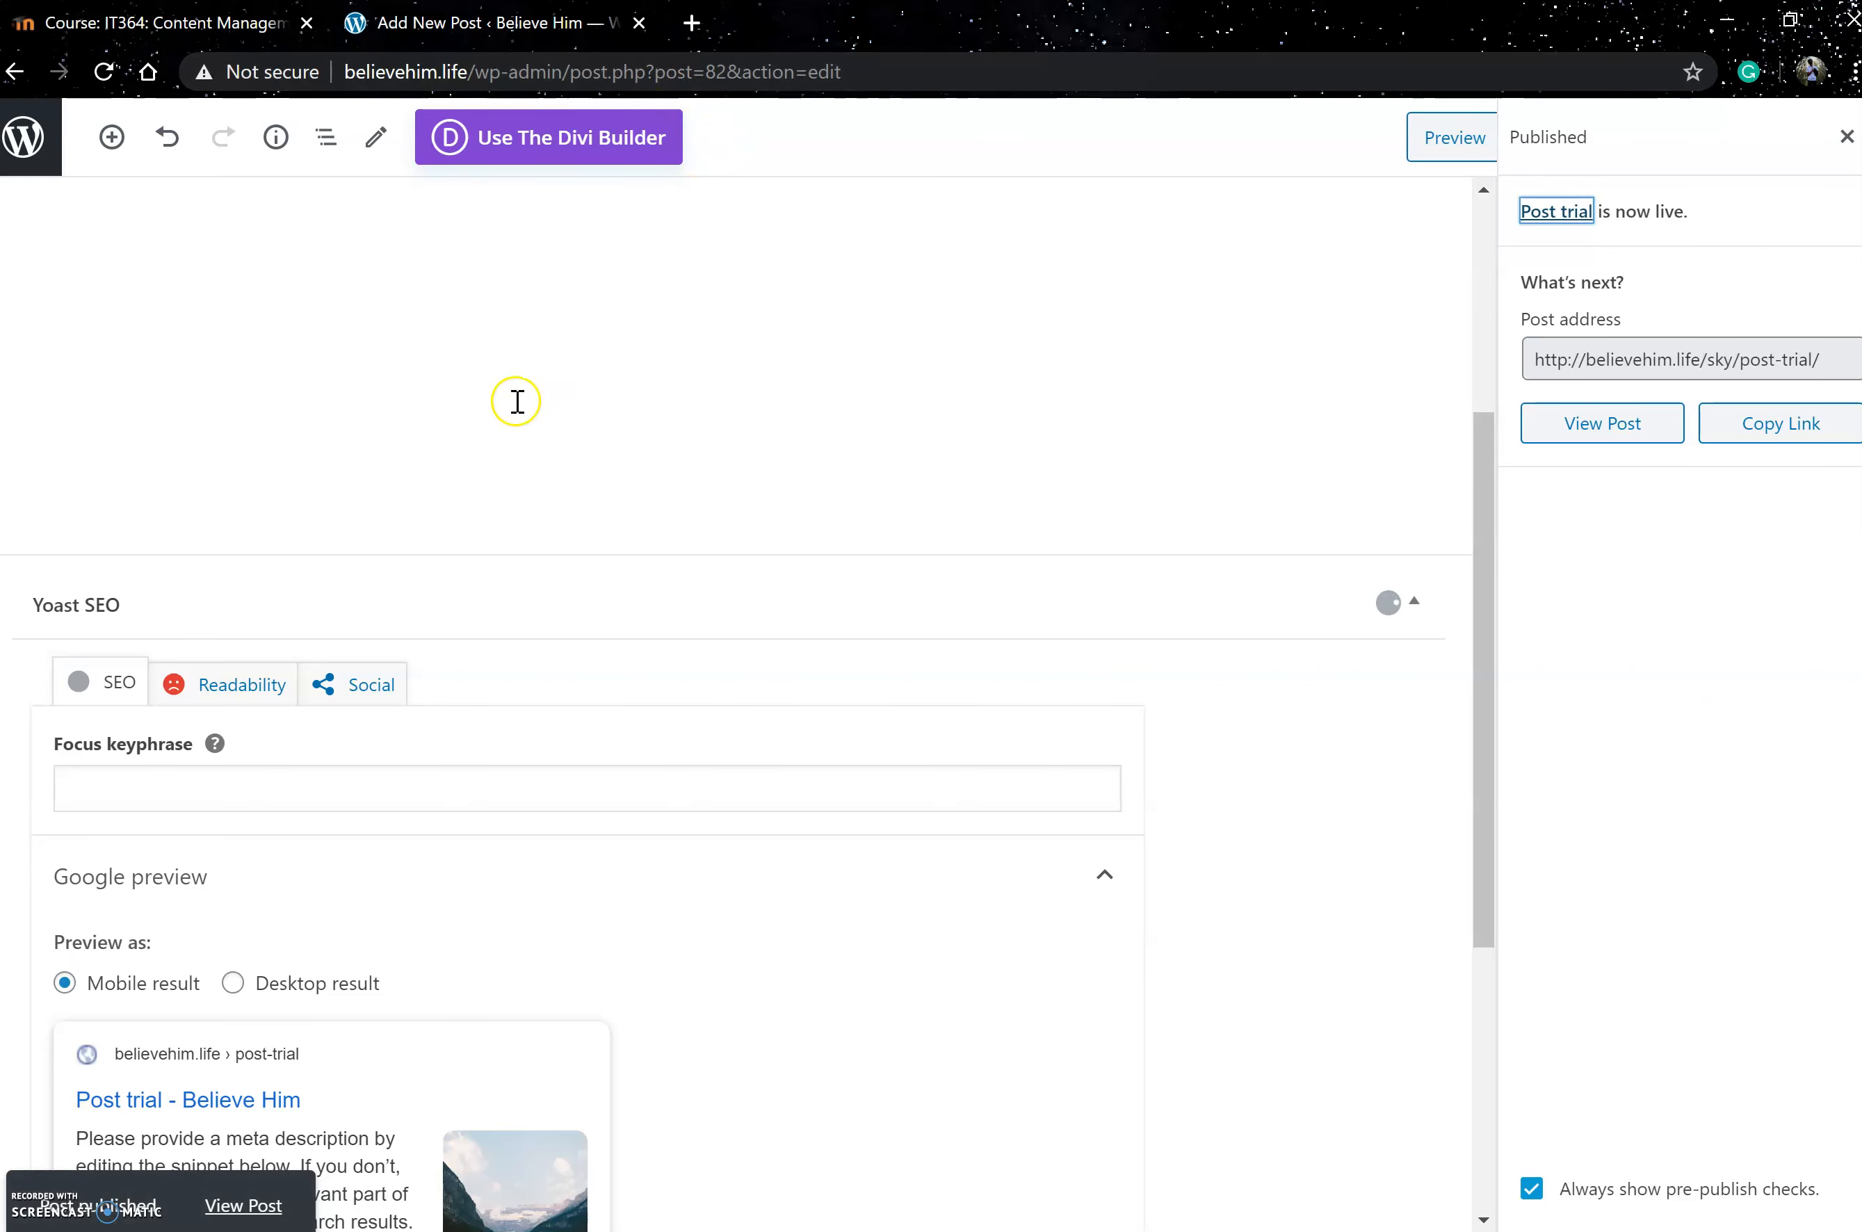
- View the published post on the live site, from its featured image to the comment section
{"action": "left_click", "coordinate": [1620, 427]}
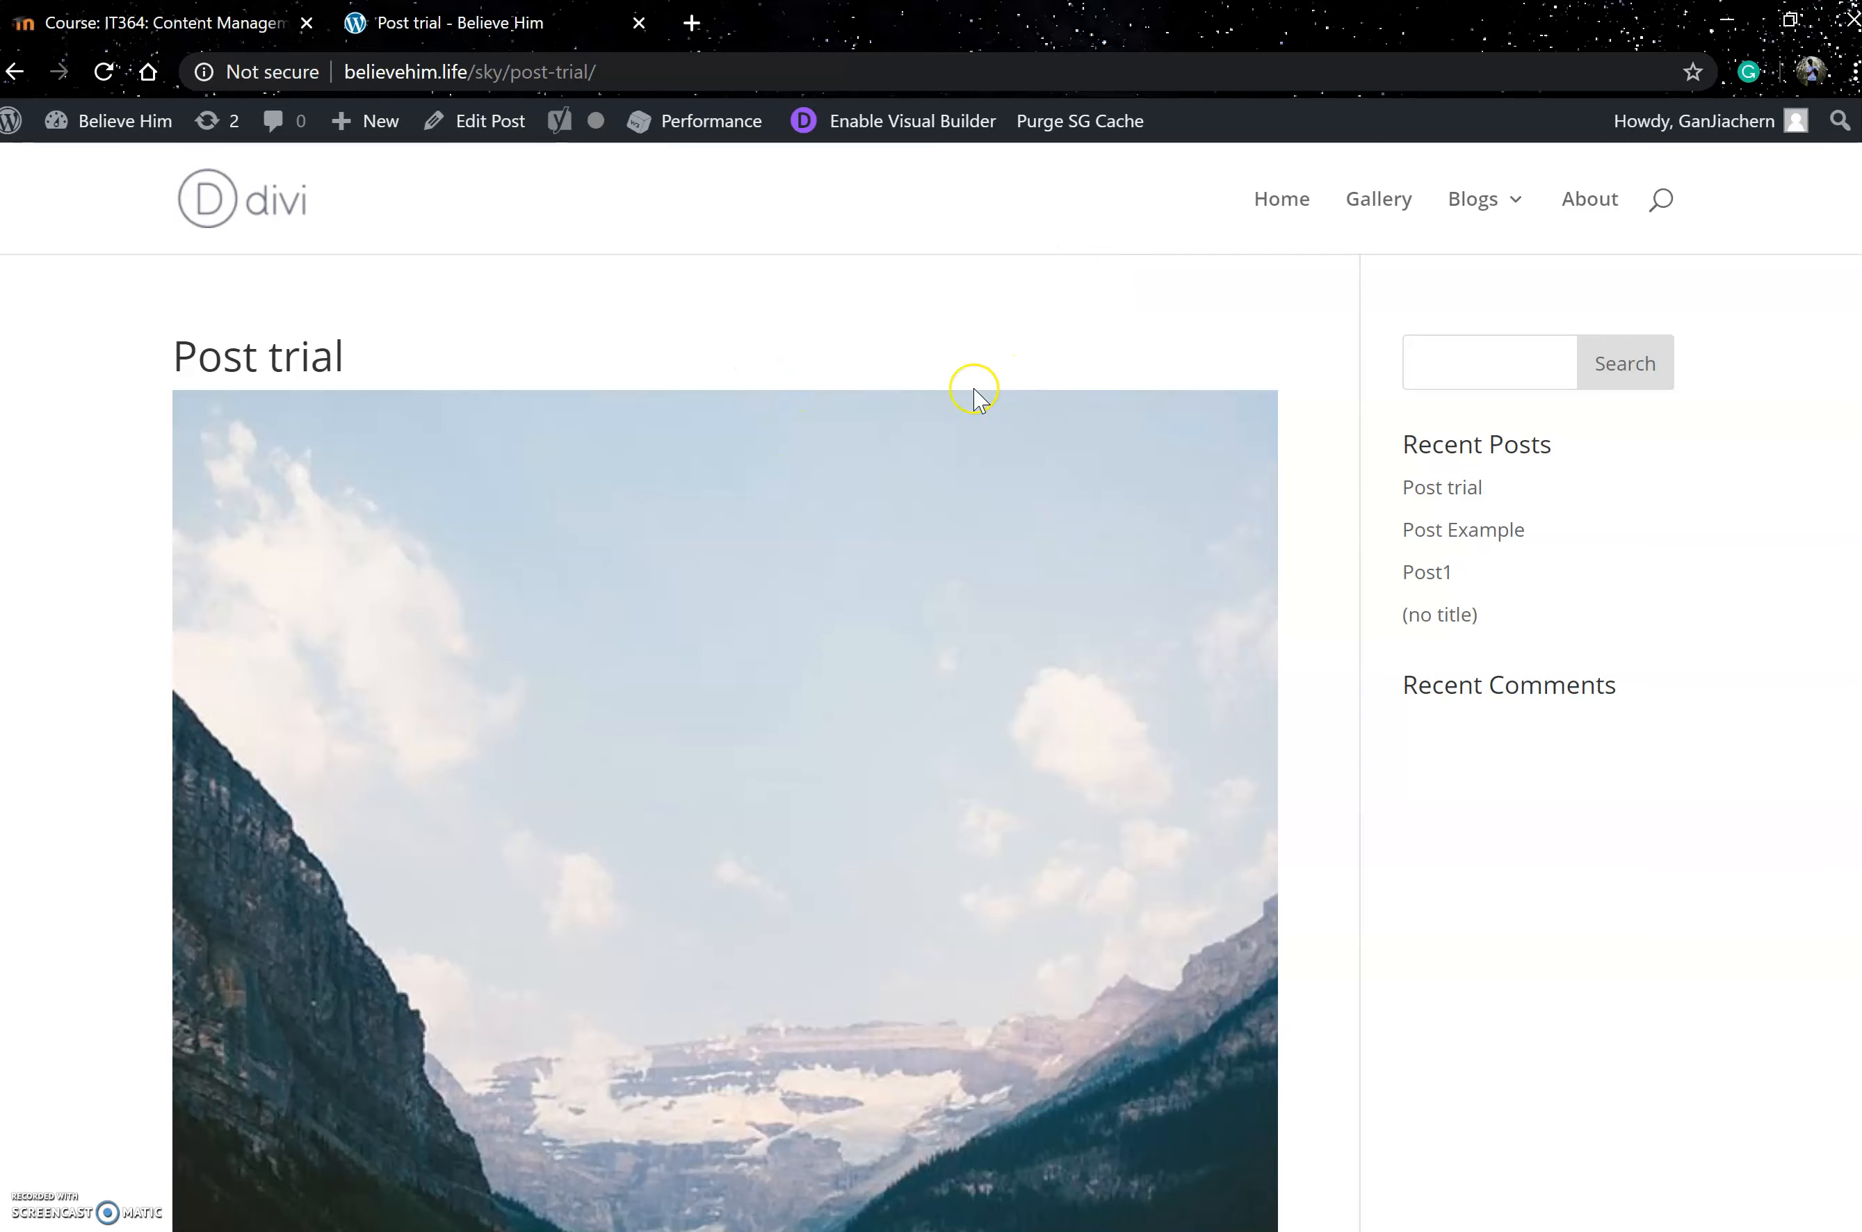
{"action": "scroll", "coordinate": [974, 392], "scroll_direction": "down", "scroll_amount": 10}
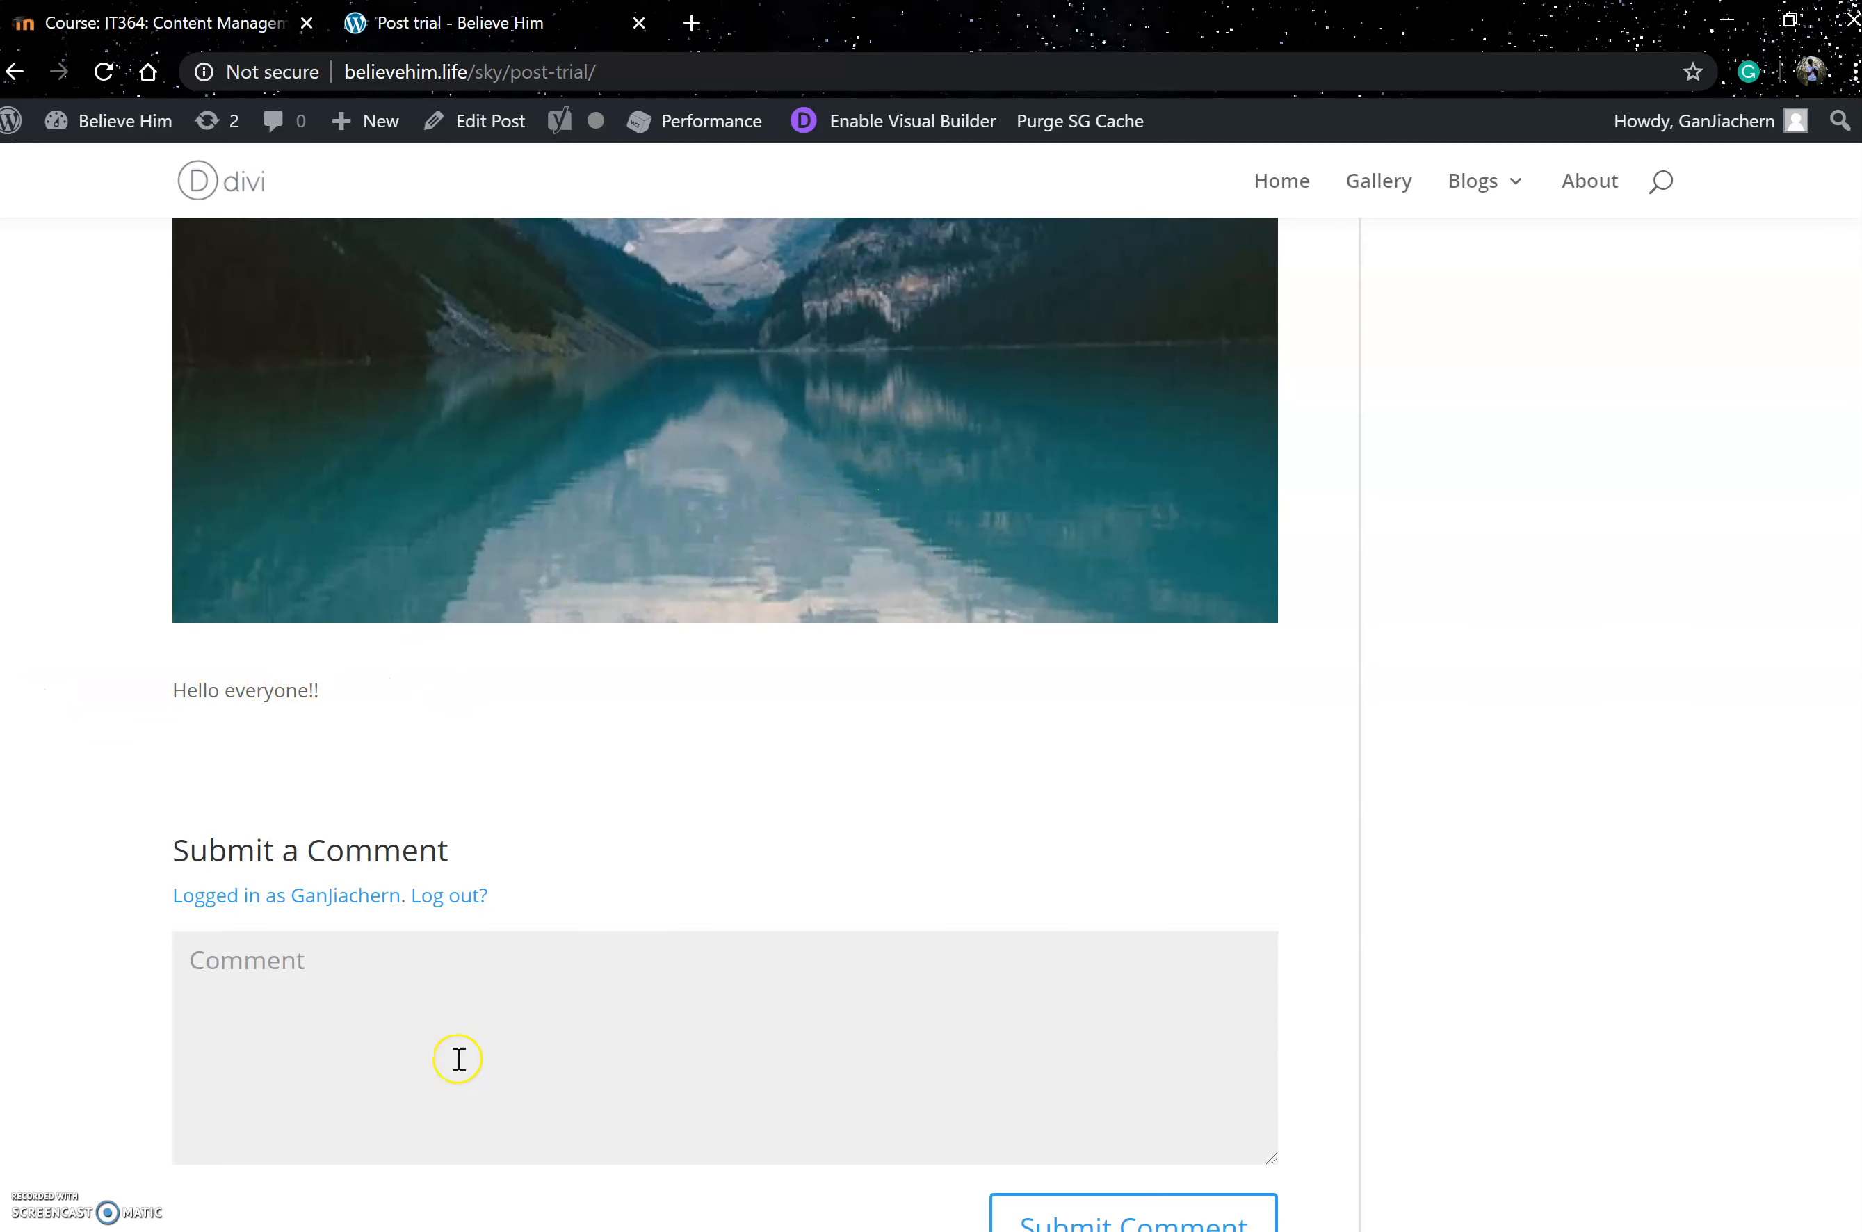
{"action": "scroll", "coordinate": [397, 1038], "scroll_direction": "down", "scroll_amount": 3}
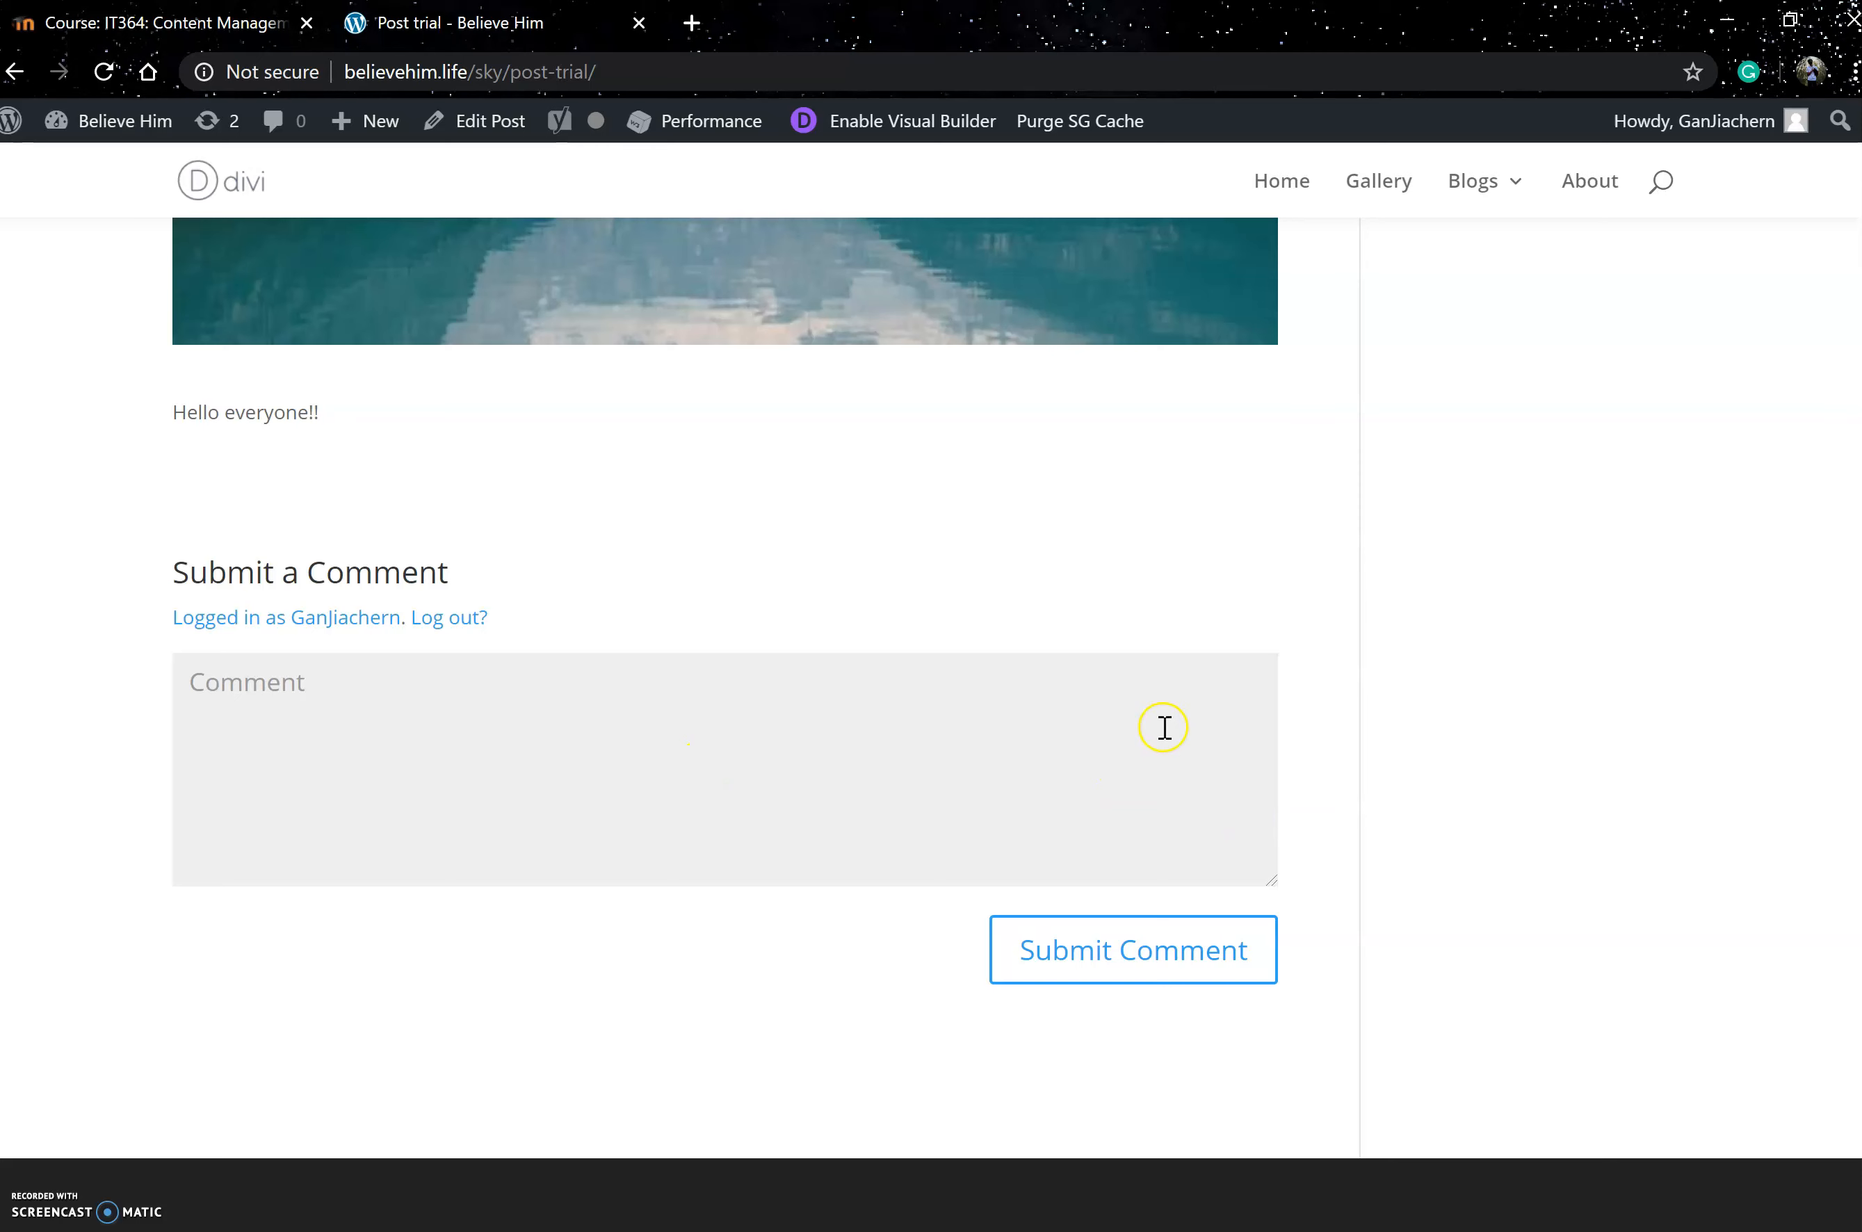
{"action": "scroll", "coordinate": [845, 735], "scroll_direction": "up", "scroll_amount": 10}
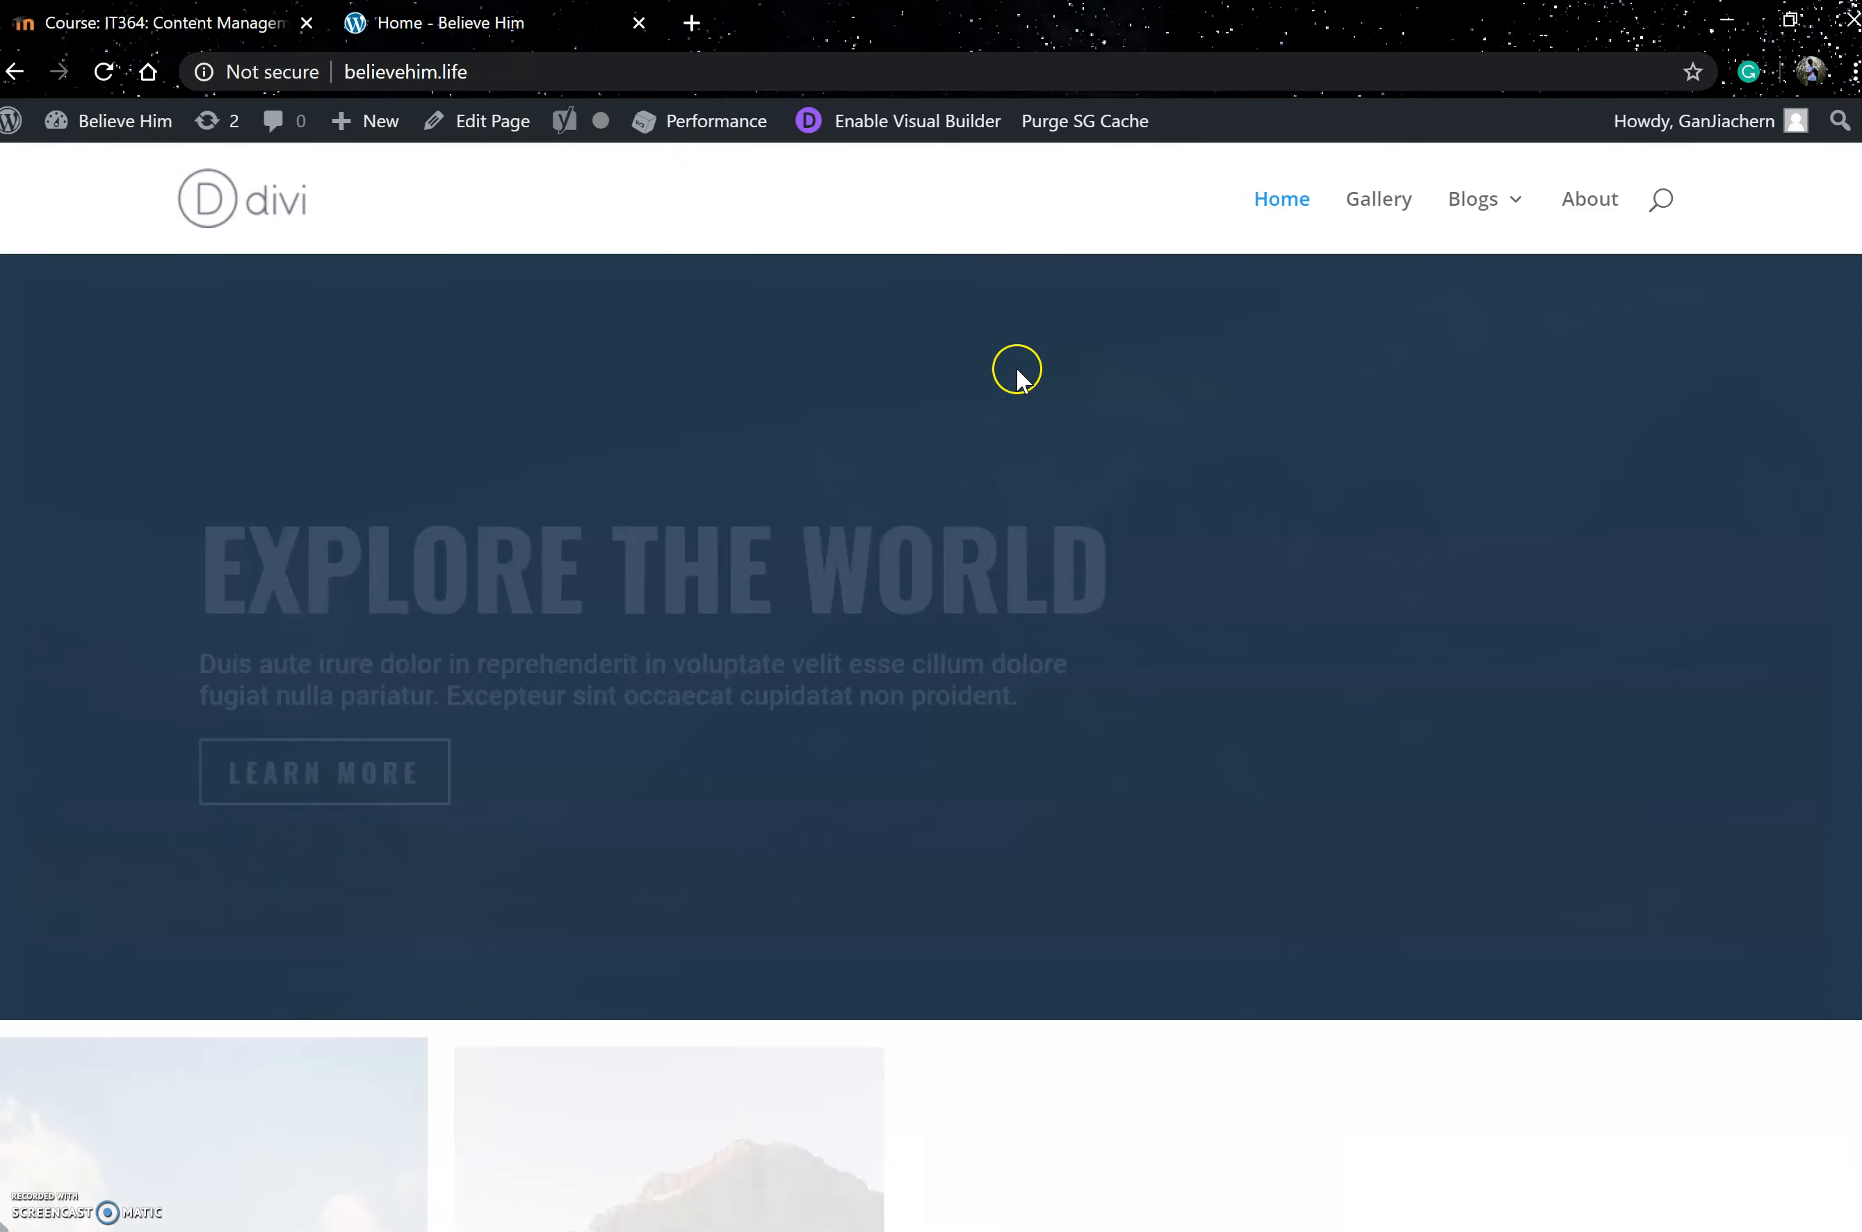
- Look over the site's home page and the categories listed under Blogs in its navigation
{"action": "scroll", "coordinate": [1044, 494], "scroll_direction": "down", "scroll_amount": 3}
{"action": "scroll", "coordinate": [1064, 484], "scroll_direction": "up", "scroll_amount": 3}
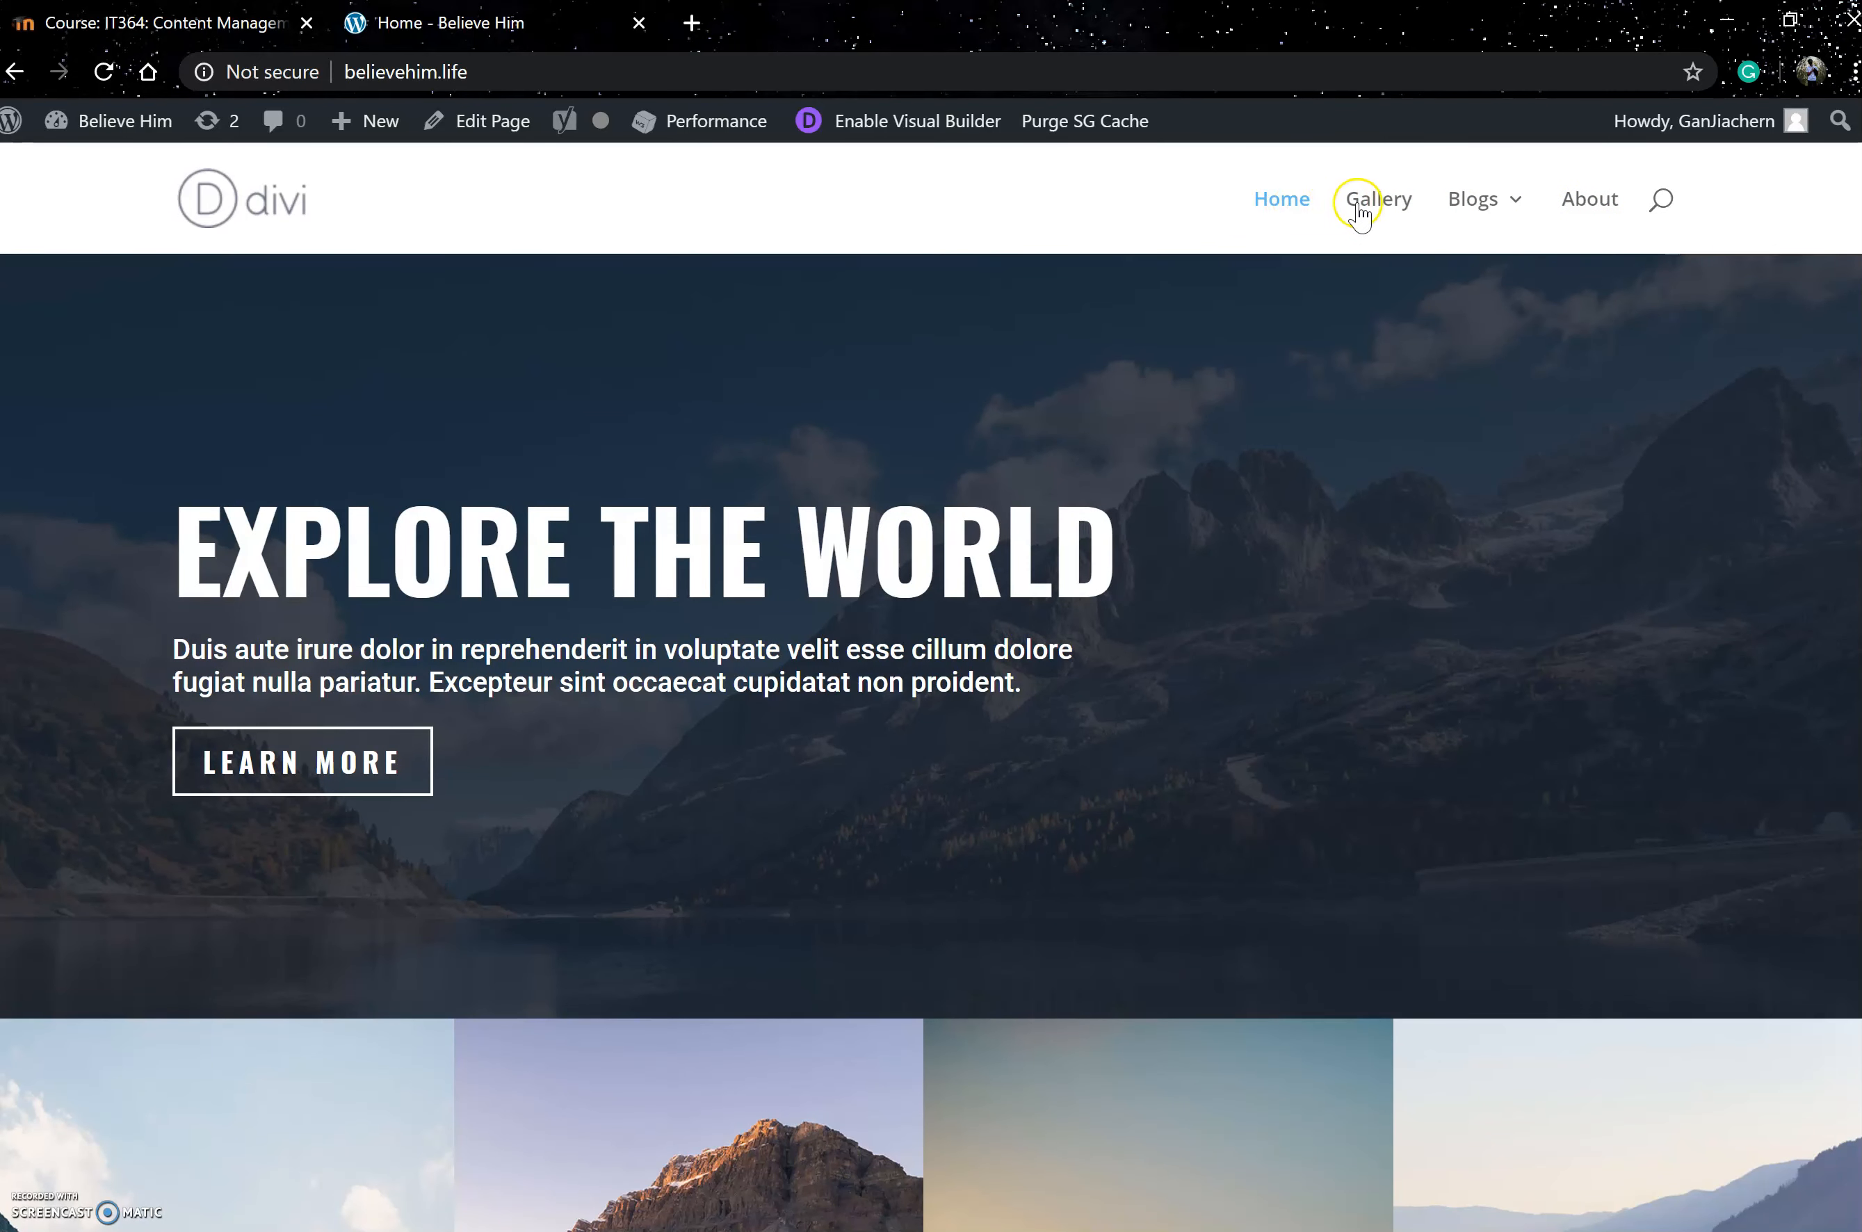
{"action": "mouse_move", "coordinate": [1484, 214]}
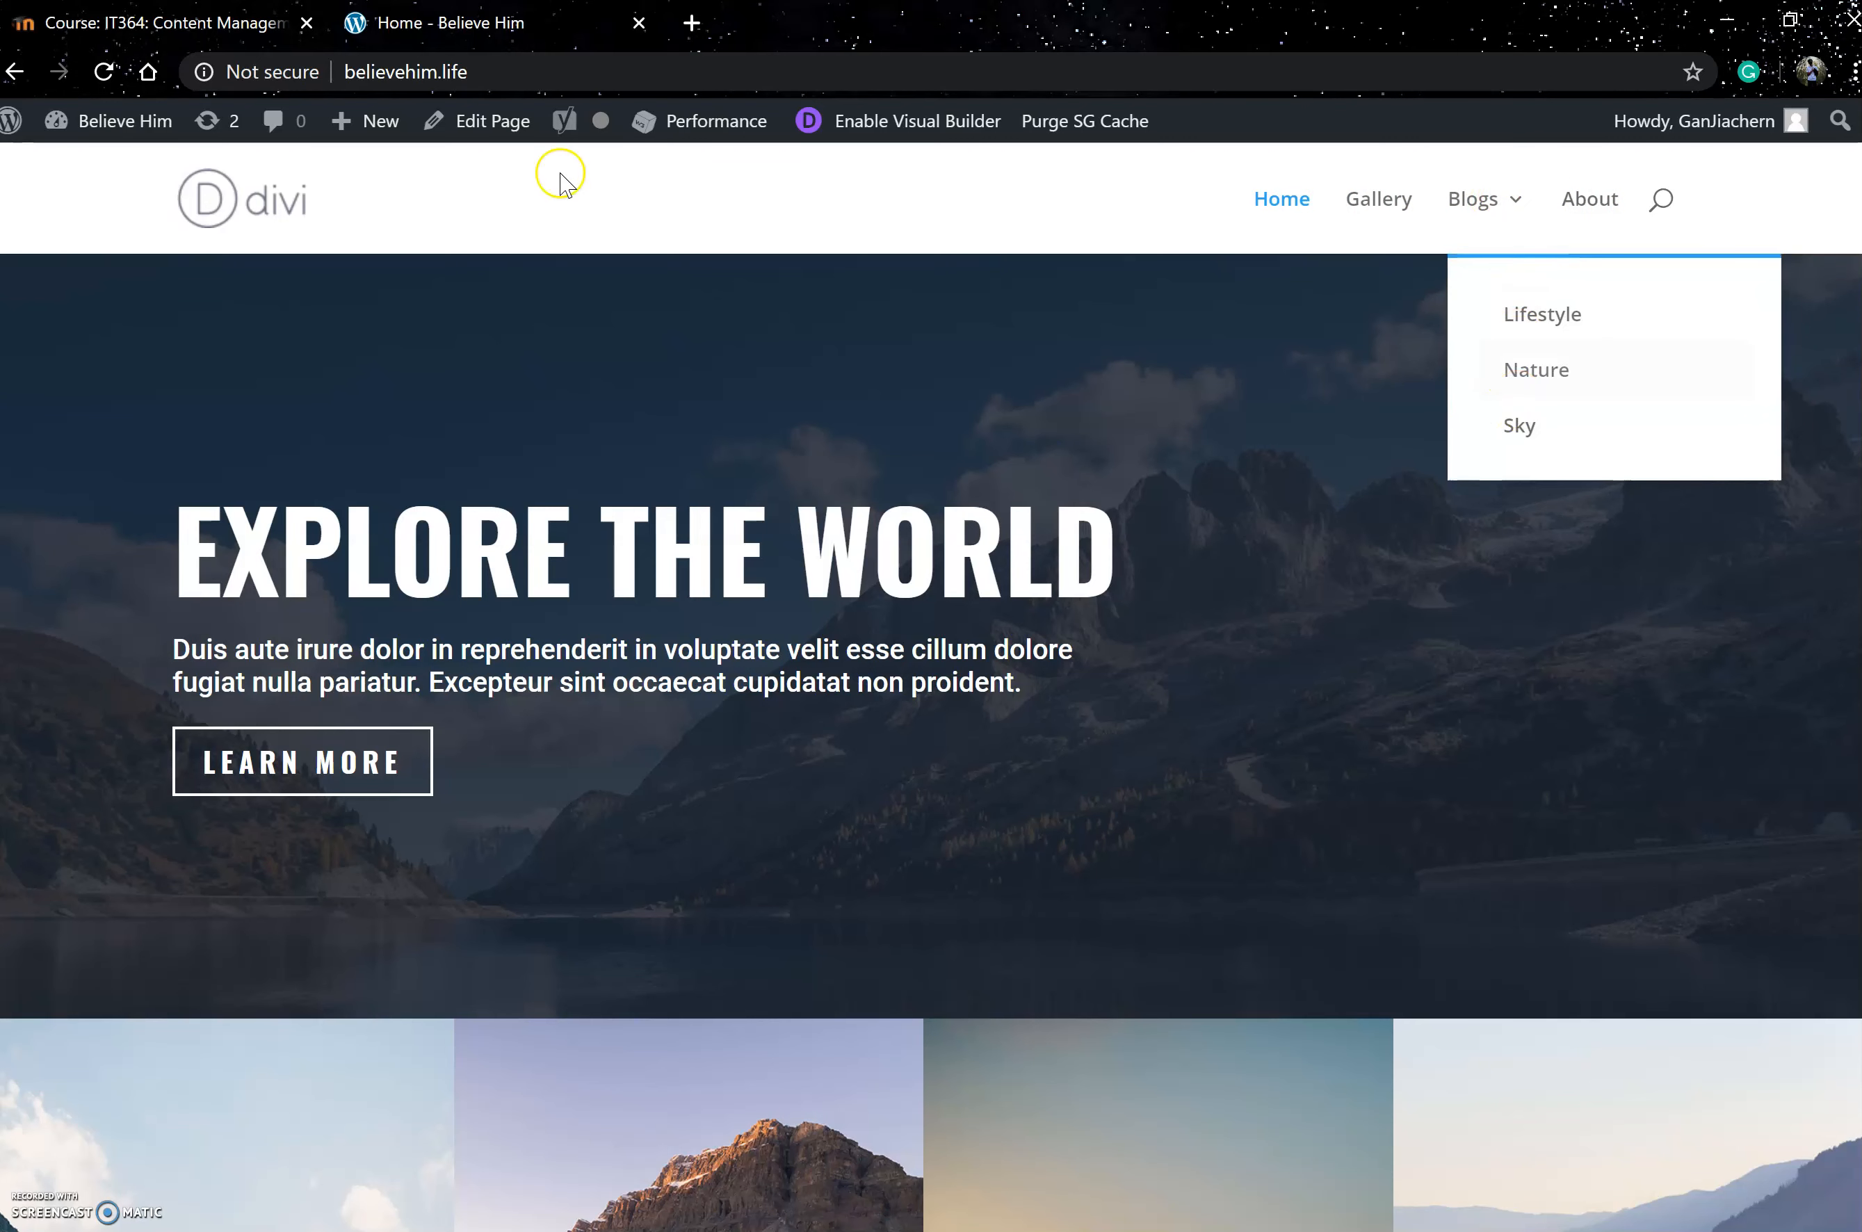
- Open the WordPress admin in a separate browser tab and go to the appearance settings for menus
{"action": "mouse_move", "coordinate": [11, 121]}
{"action": "left_click_drag", "start_coordinate": [69, 169], "coordinate": [699, 26]}
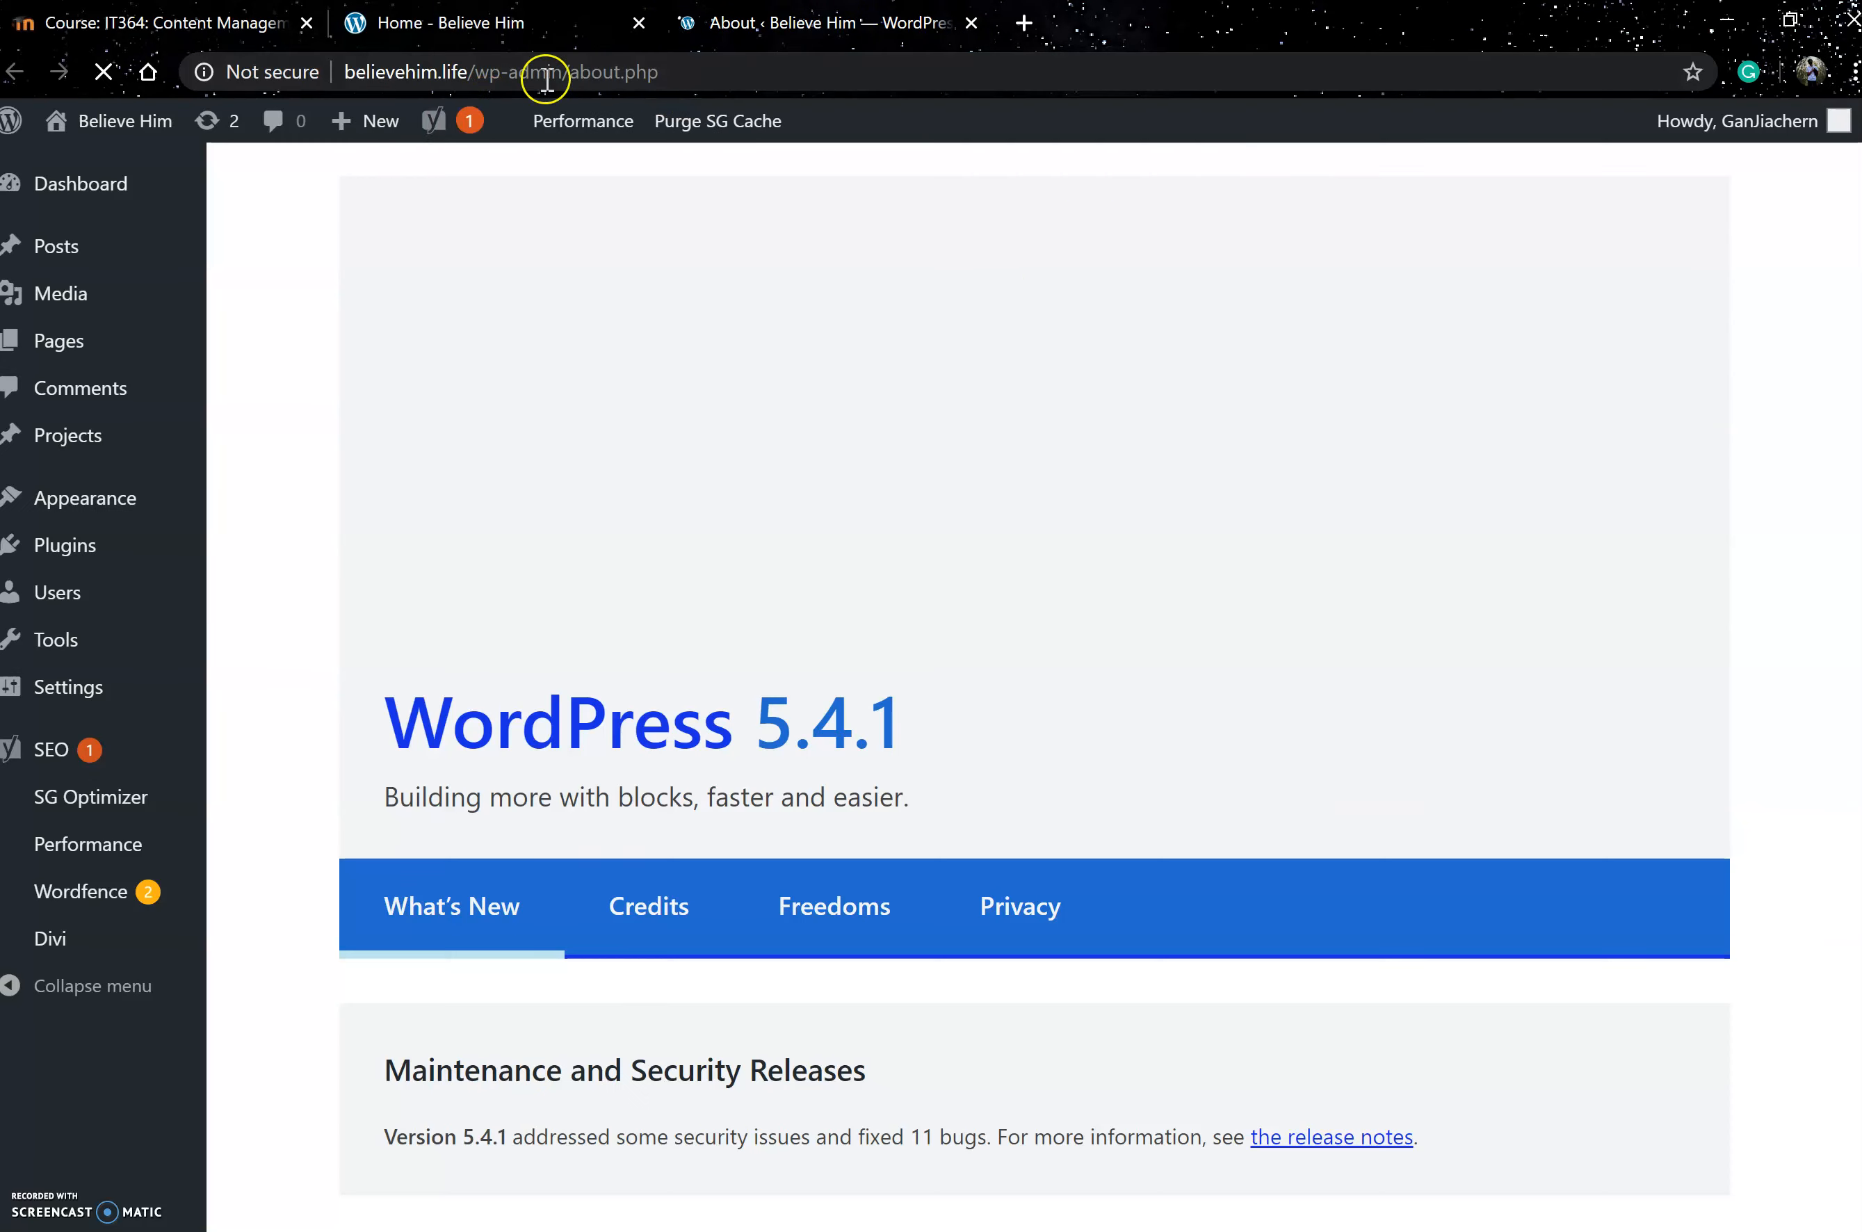
{"action": "mouse_move", "coordinate": [107, 605]}
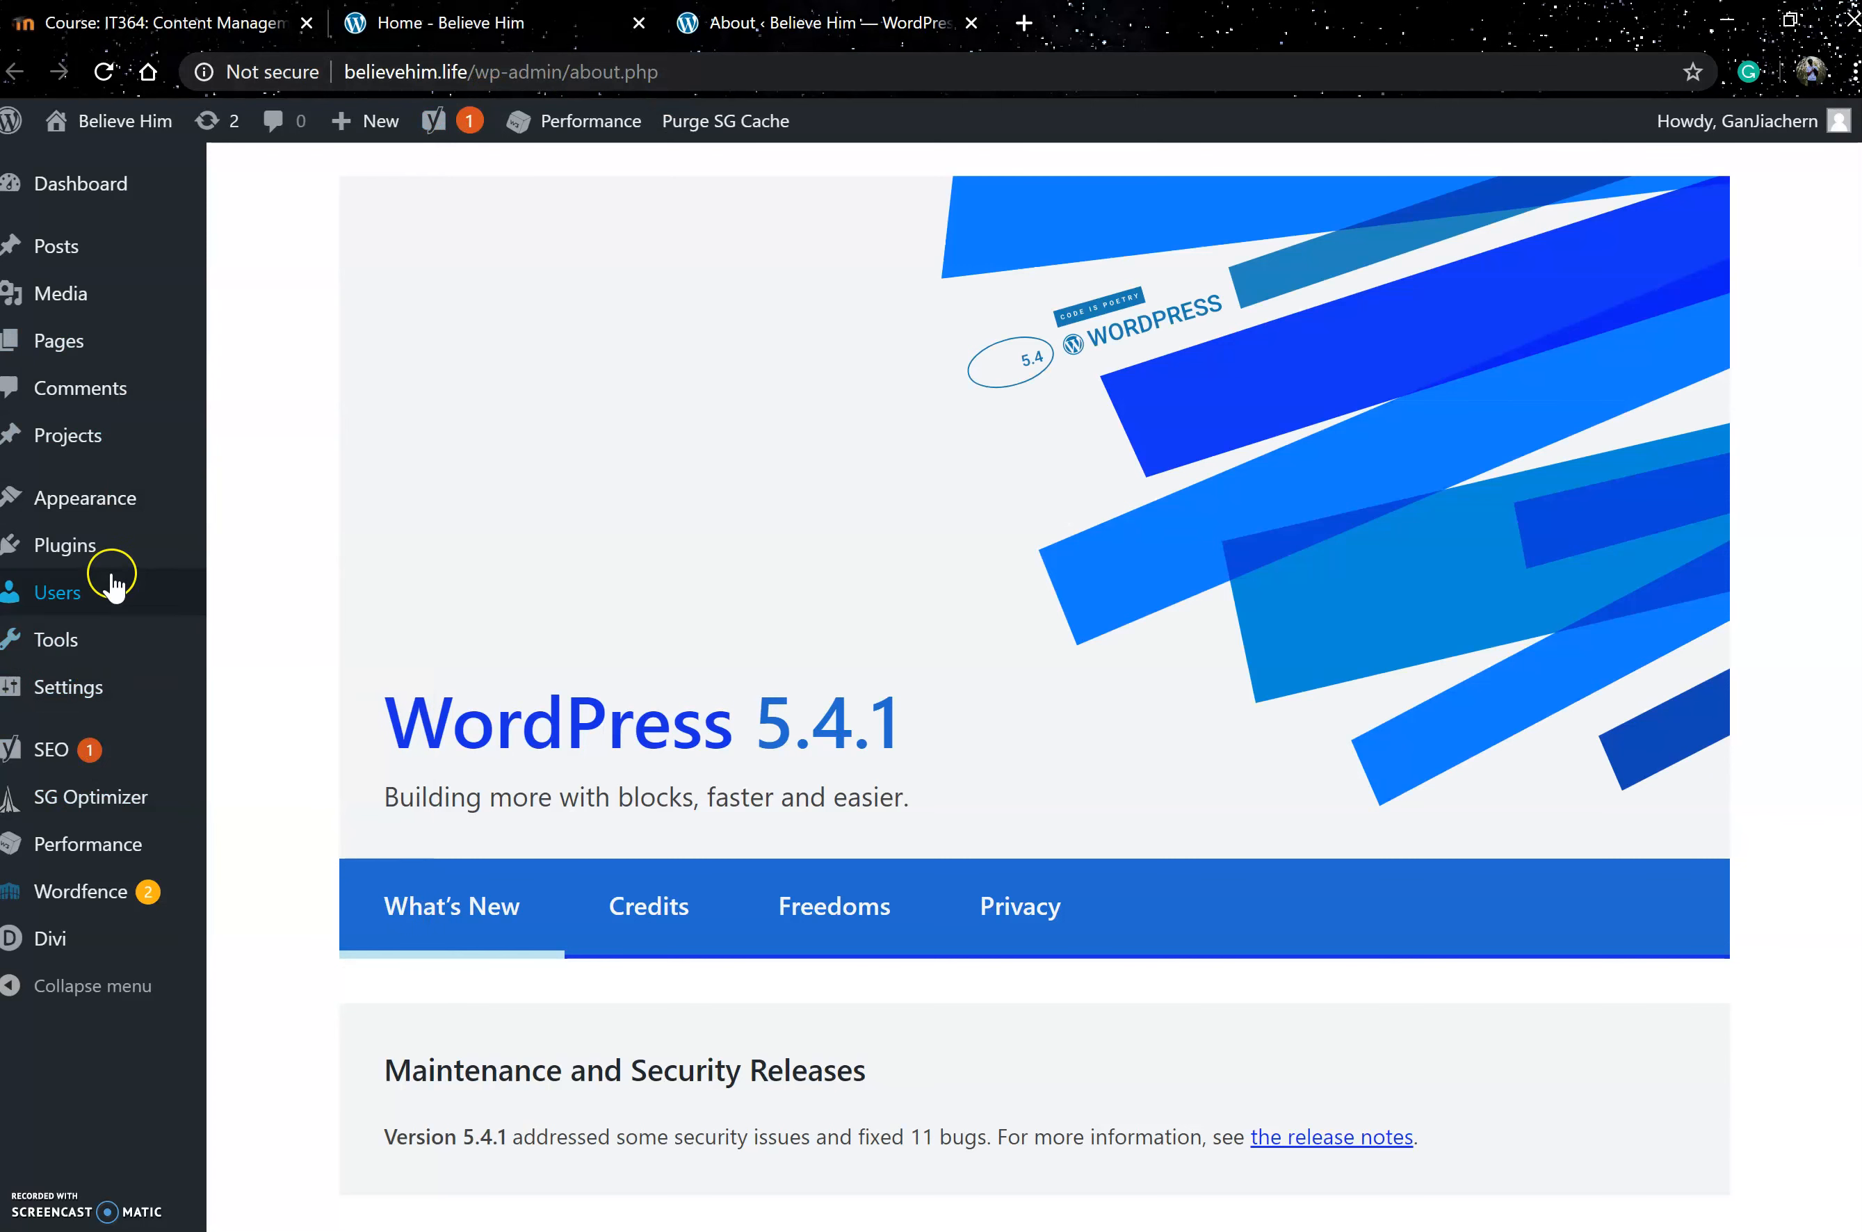
{"action": "mouse_move", "coordinate": [123, 509]}
{"action": "left_click", "coordinate": [278, 620]}
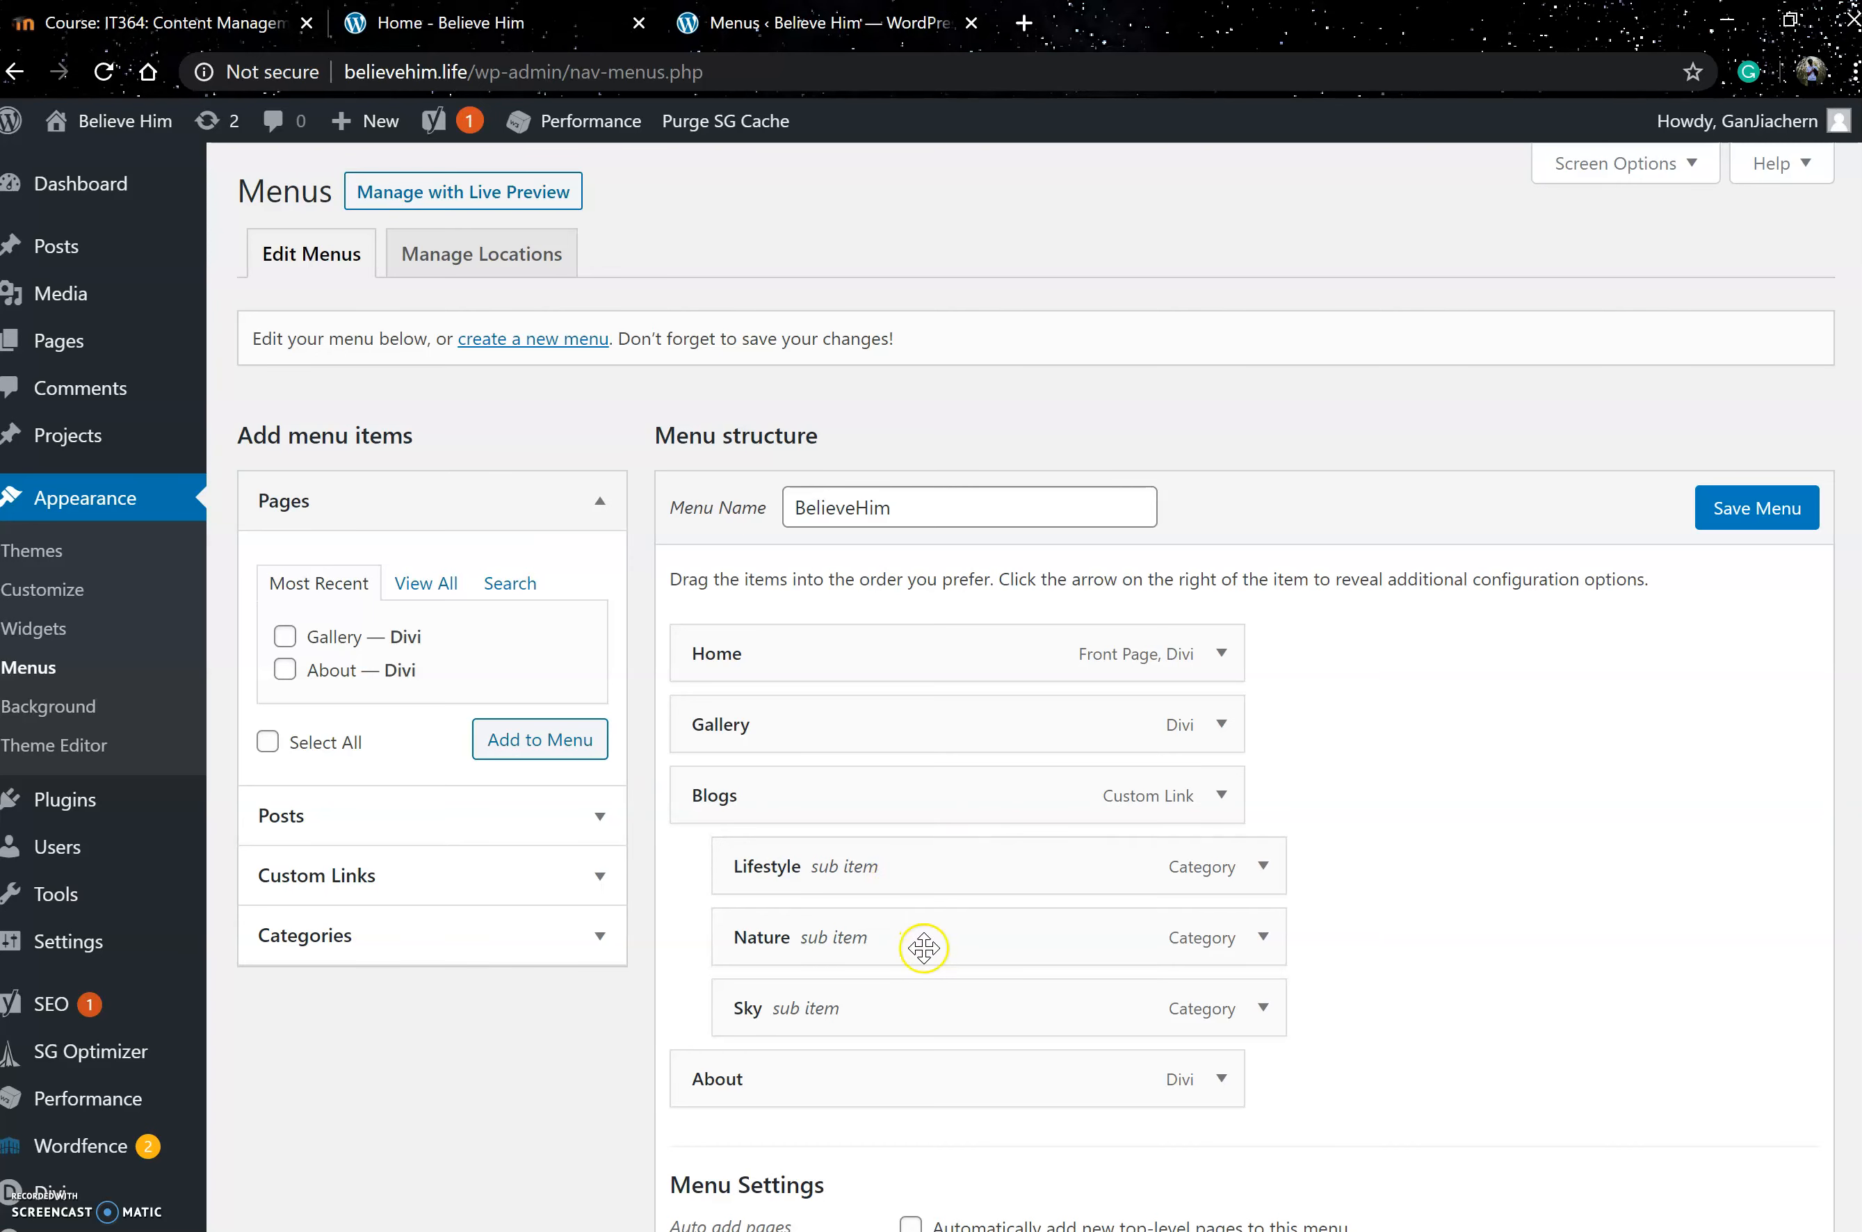
- Compare the navigation on the live home page with the structure of the BelieveHim menu
{"action": "left_click", "coordinate": [512, 25]}
{"action": "mouse_move", "coordinate": [1495, 211]}
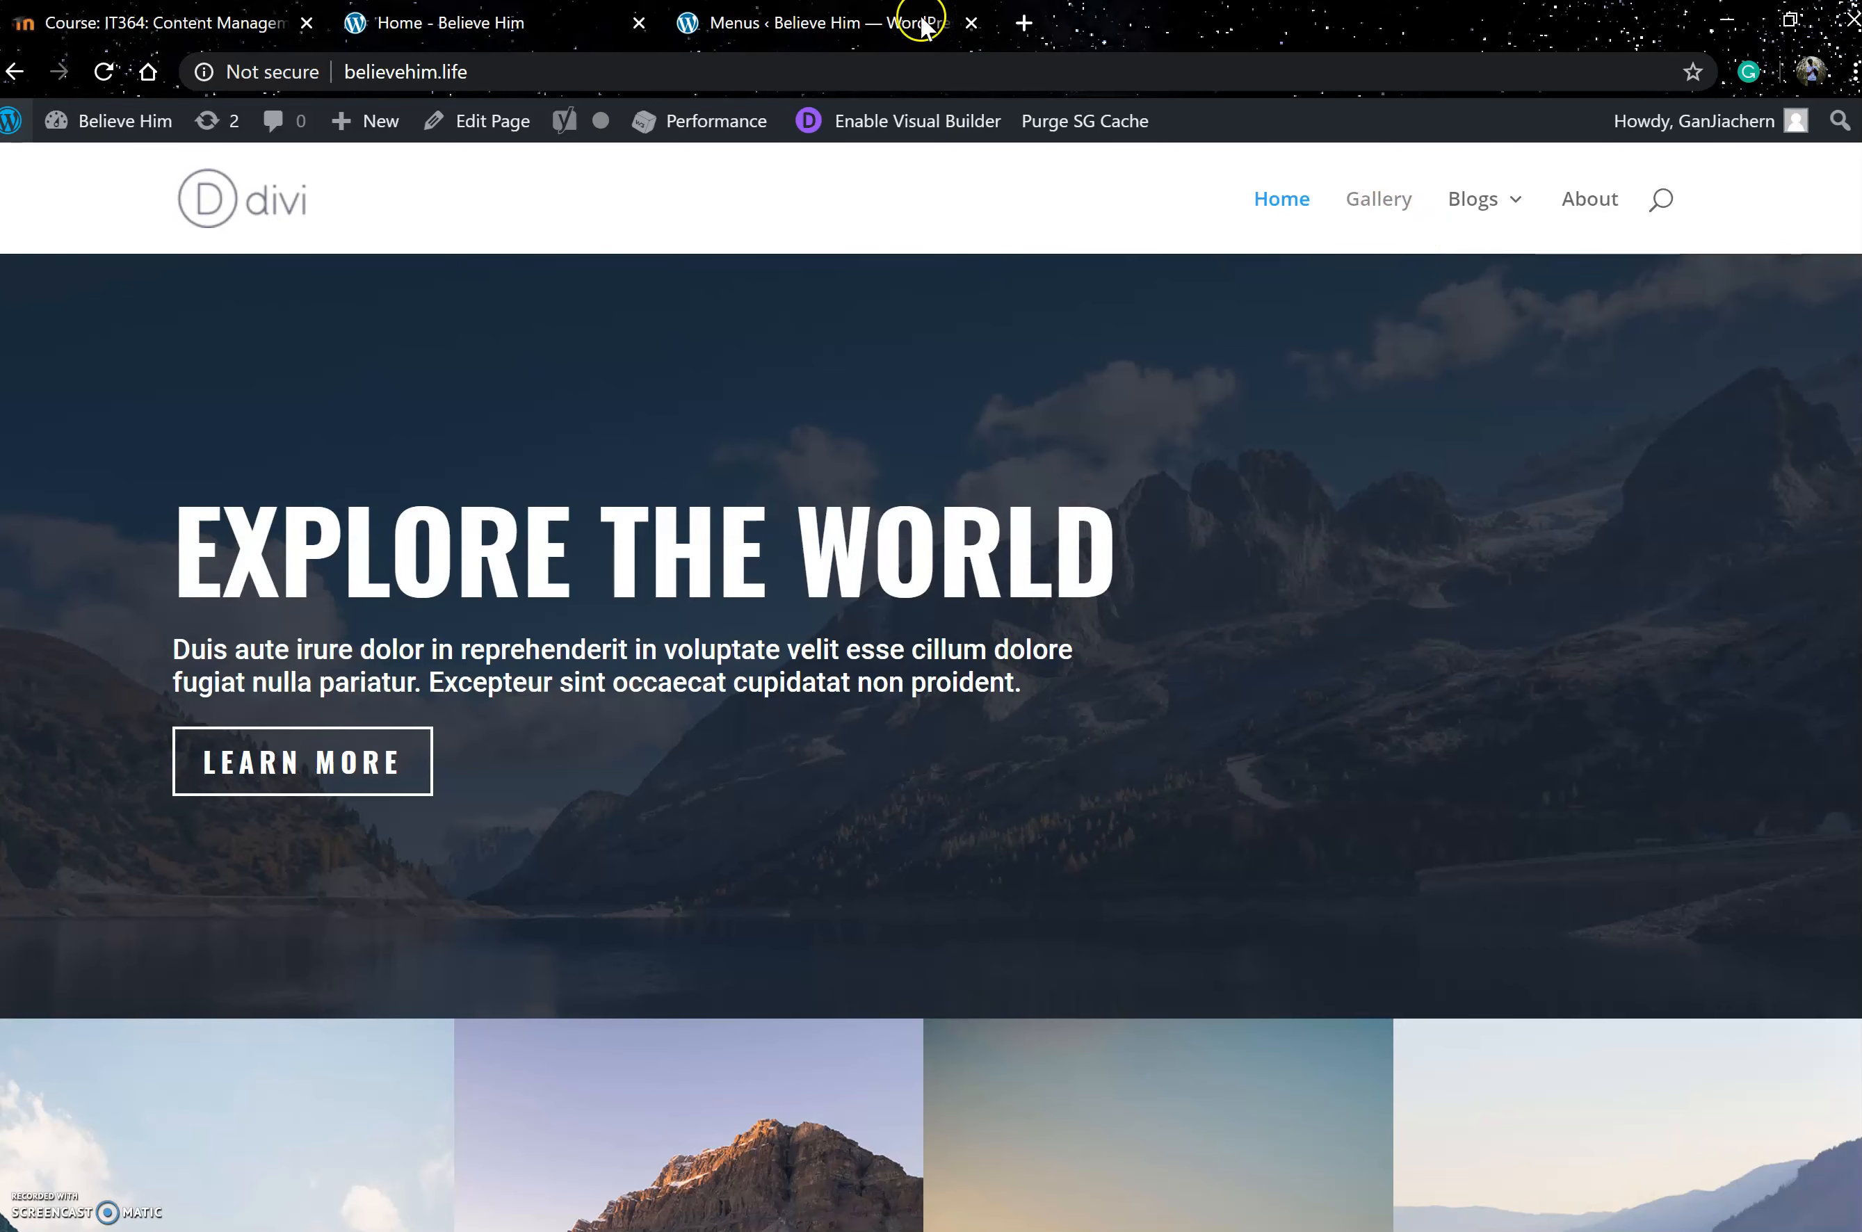
{"action": "left_click", "coordinate": [846, 22]}
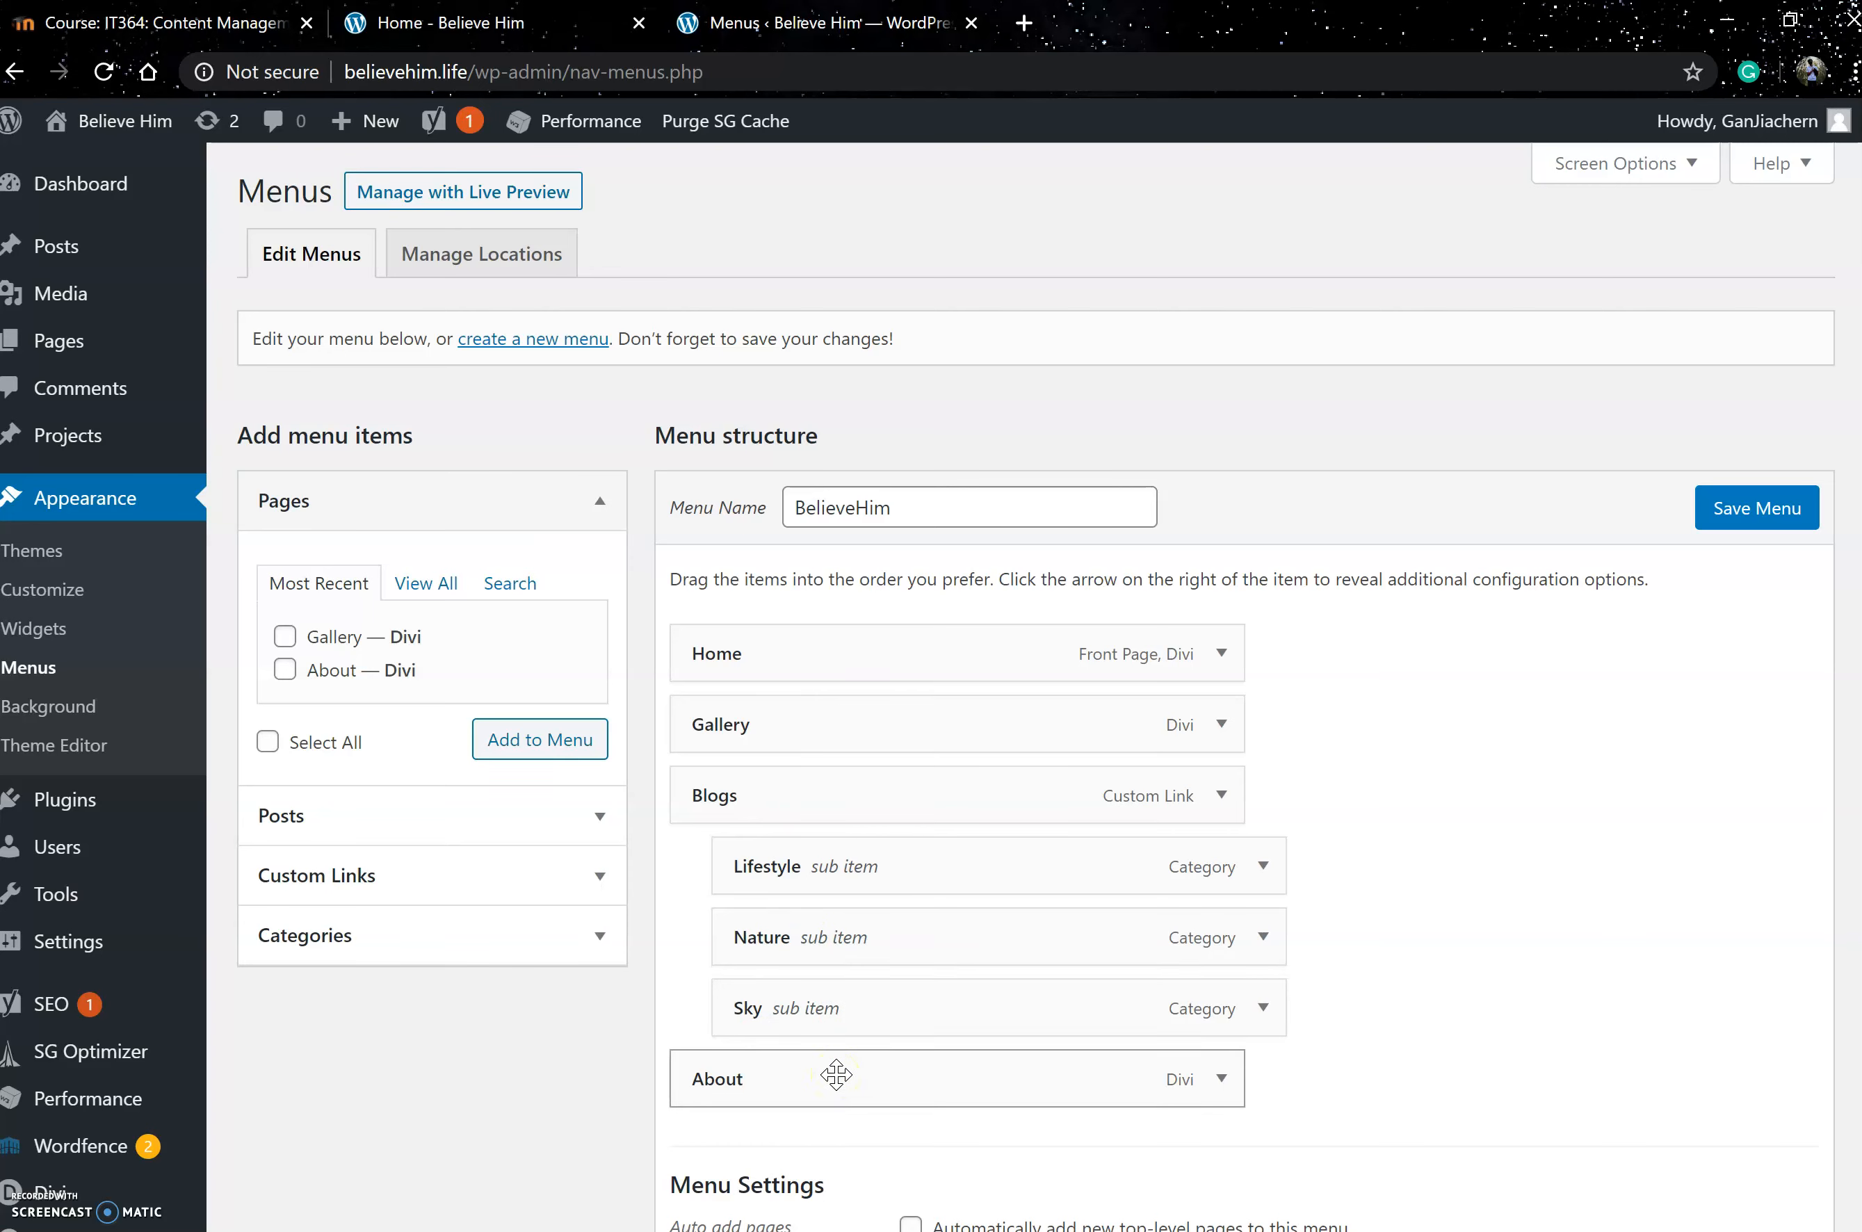
- Open the Sky category under Blogs on the live site and view its posts
{"action": "left_click", "coordinate": [542, 6]}
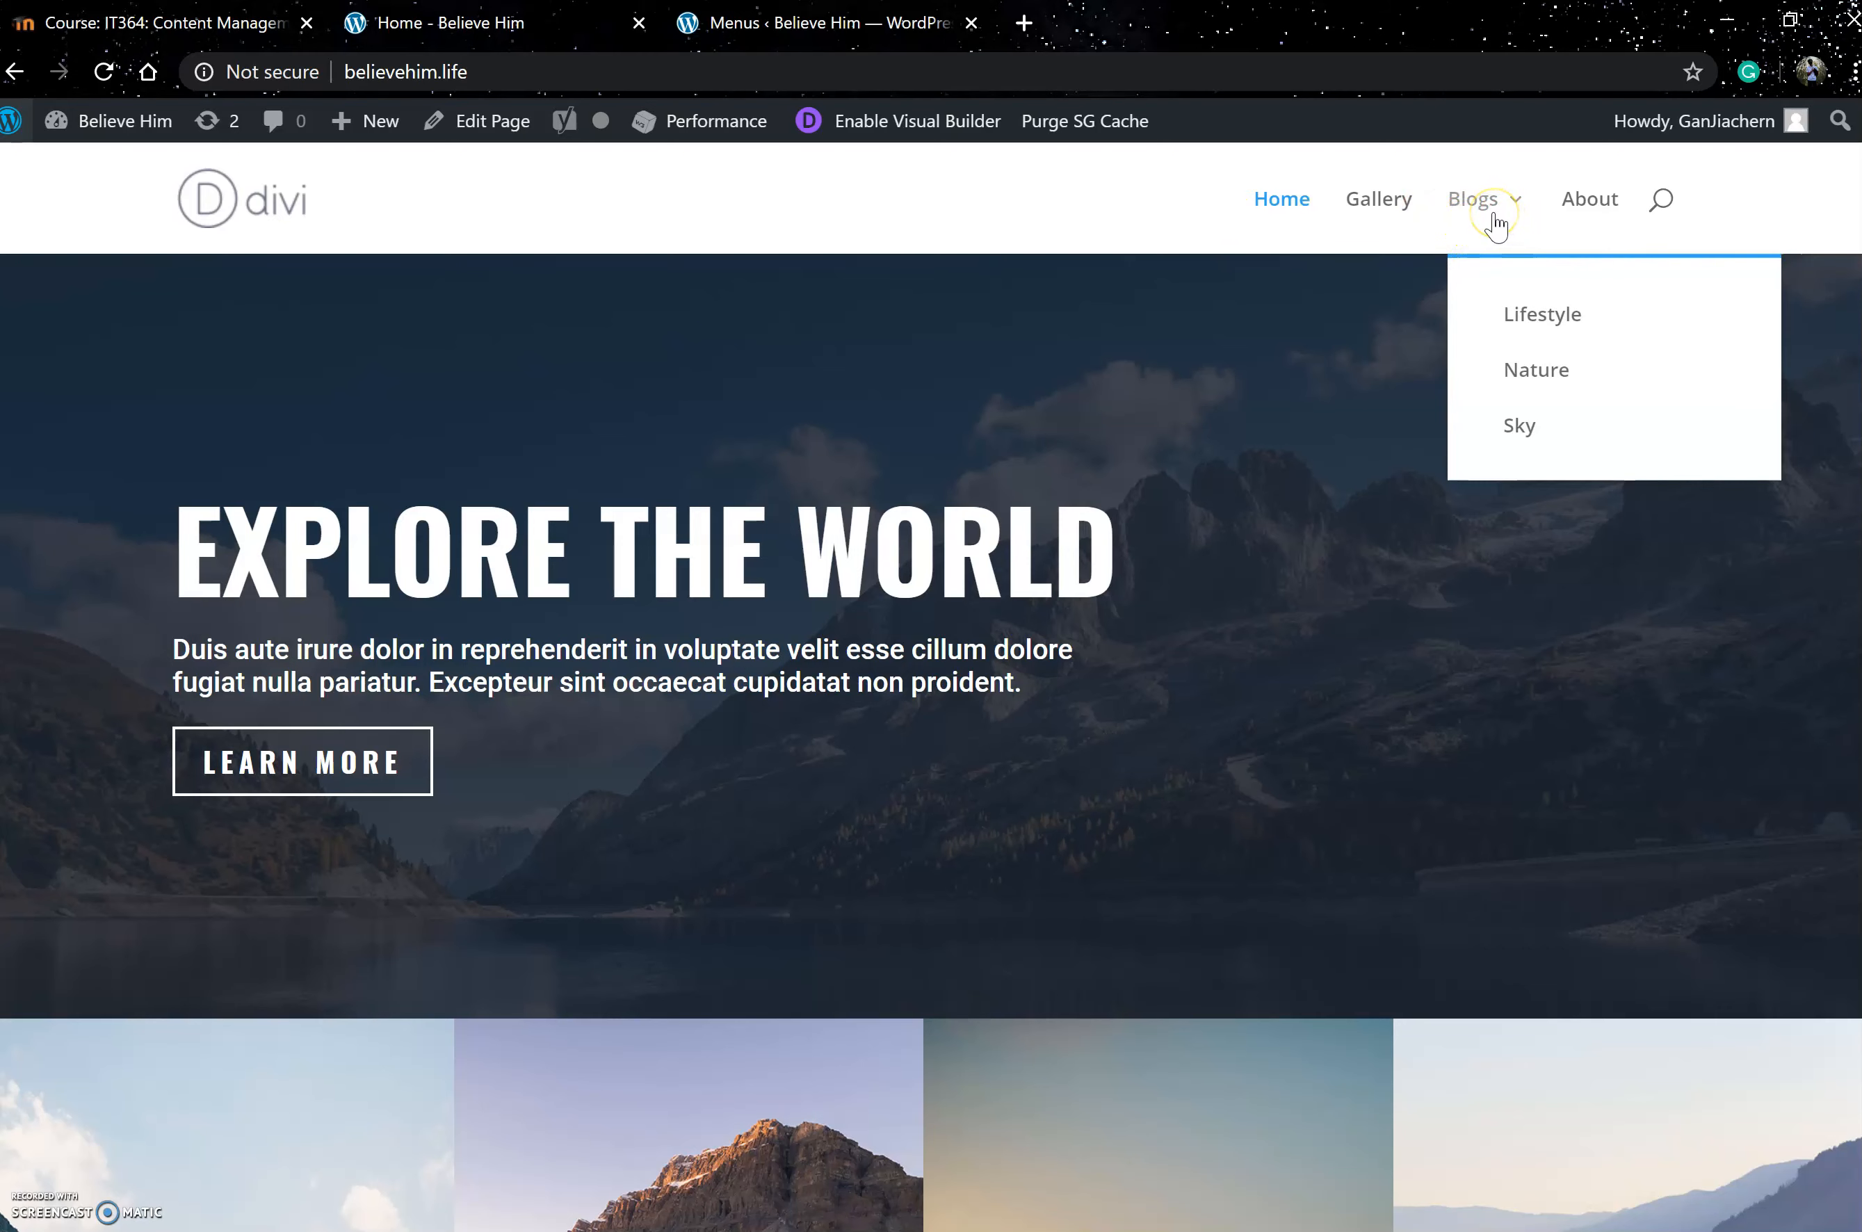
{"action": "left_click", "coordinate": [1526, 426]}
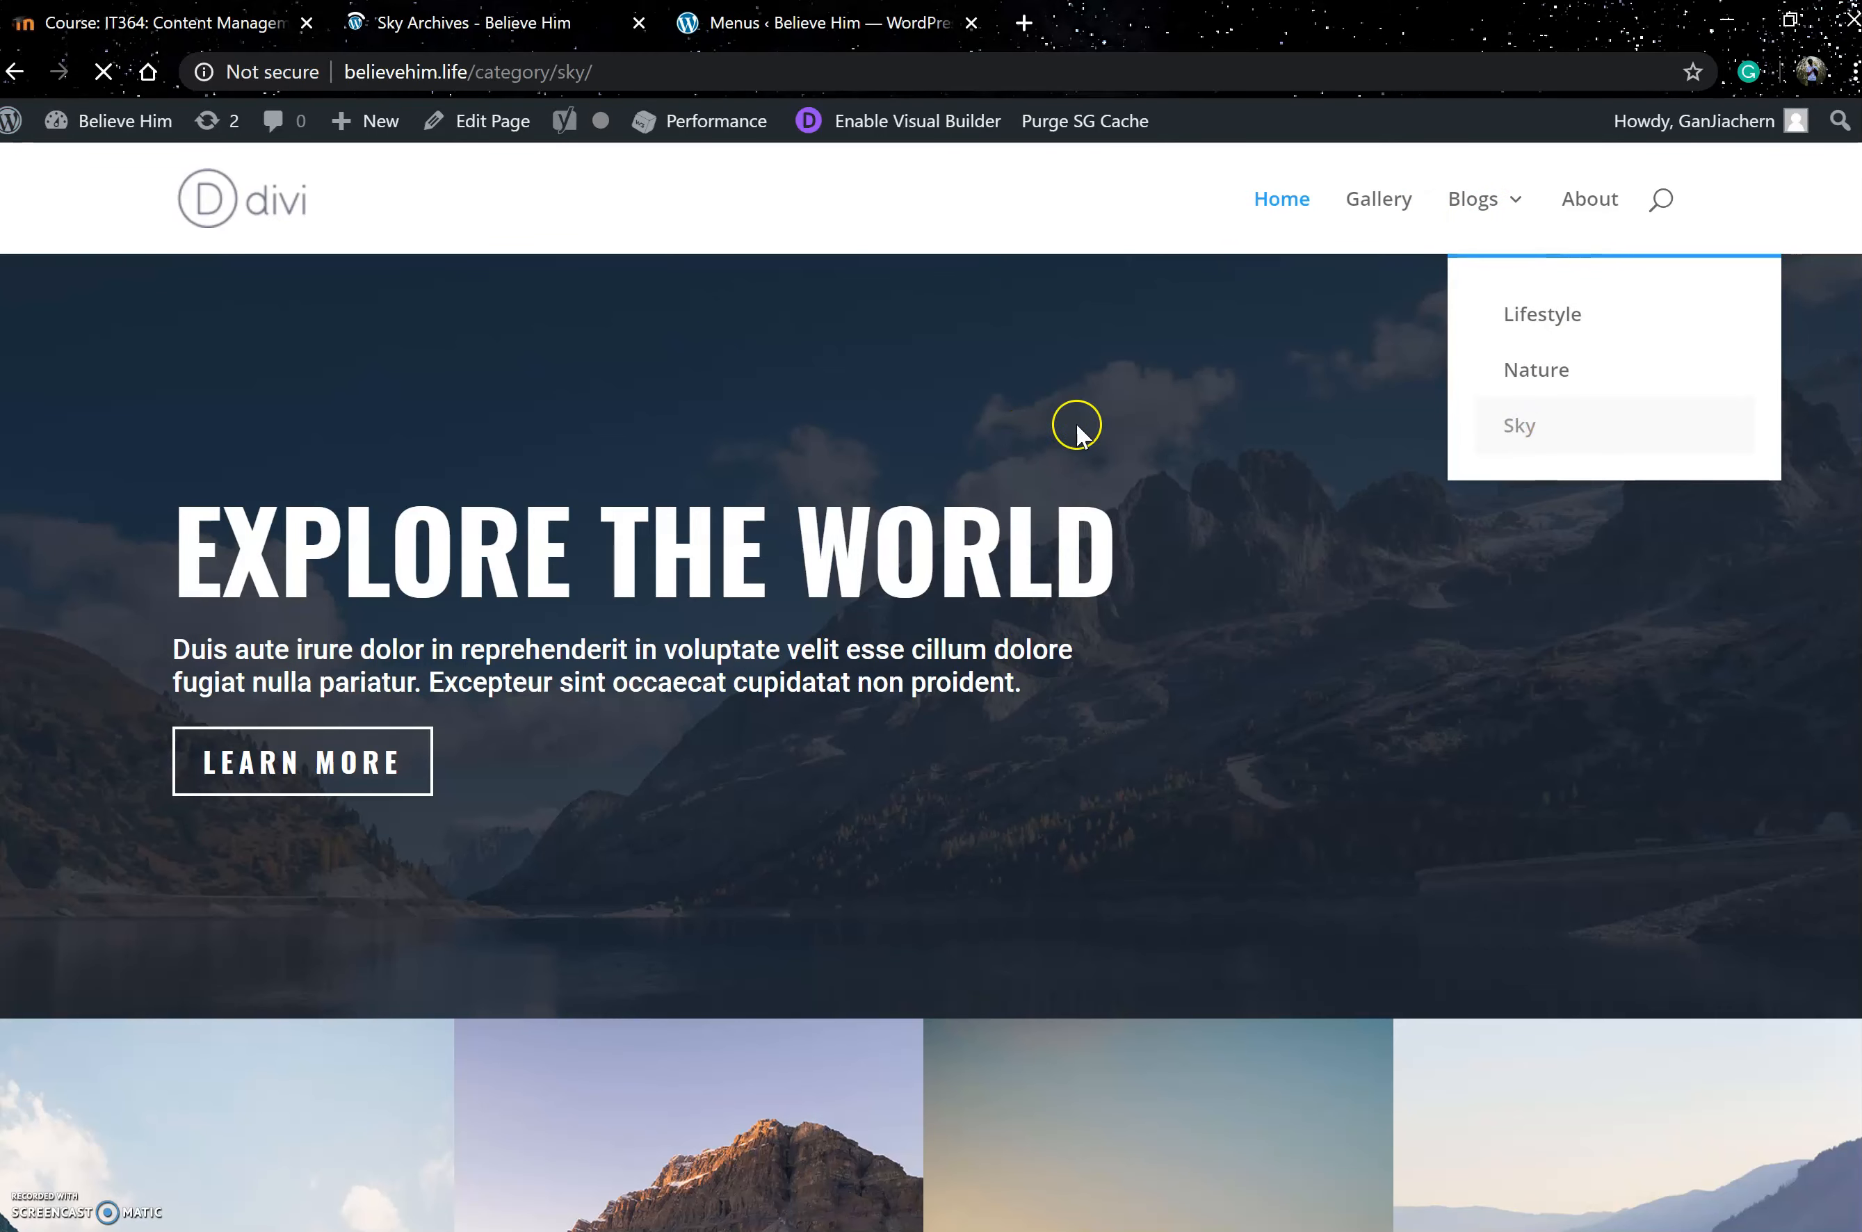
{"action": "scroll", "coordinate": [528, 378], "scroll_direction": "down", "scroll_amount": 12}
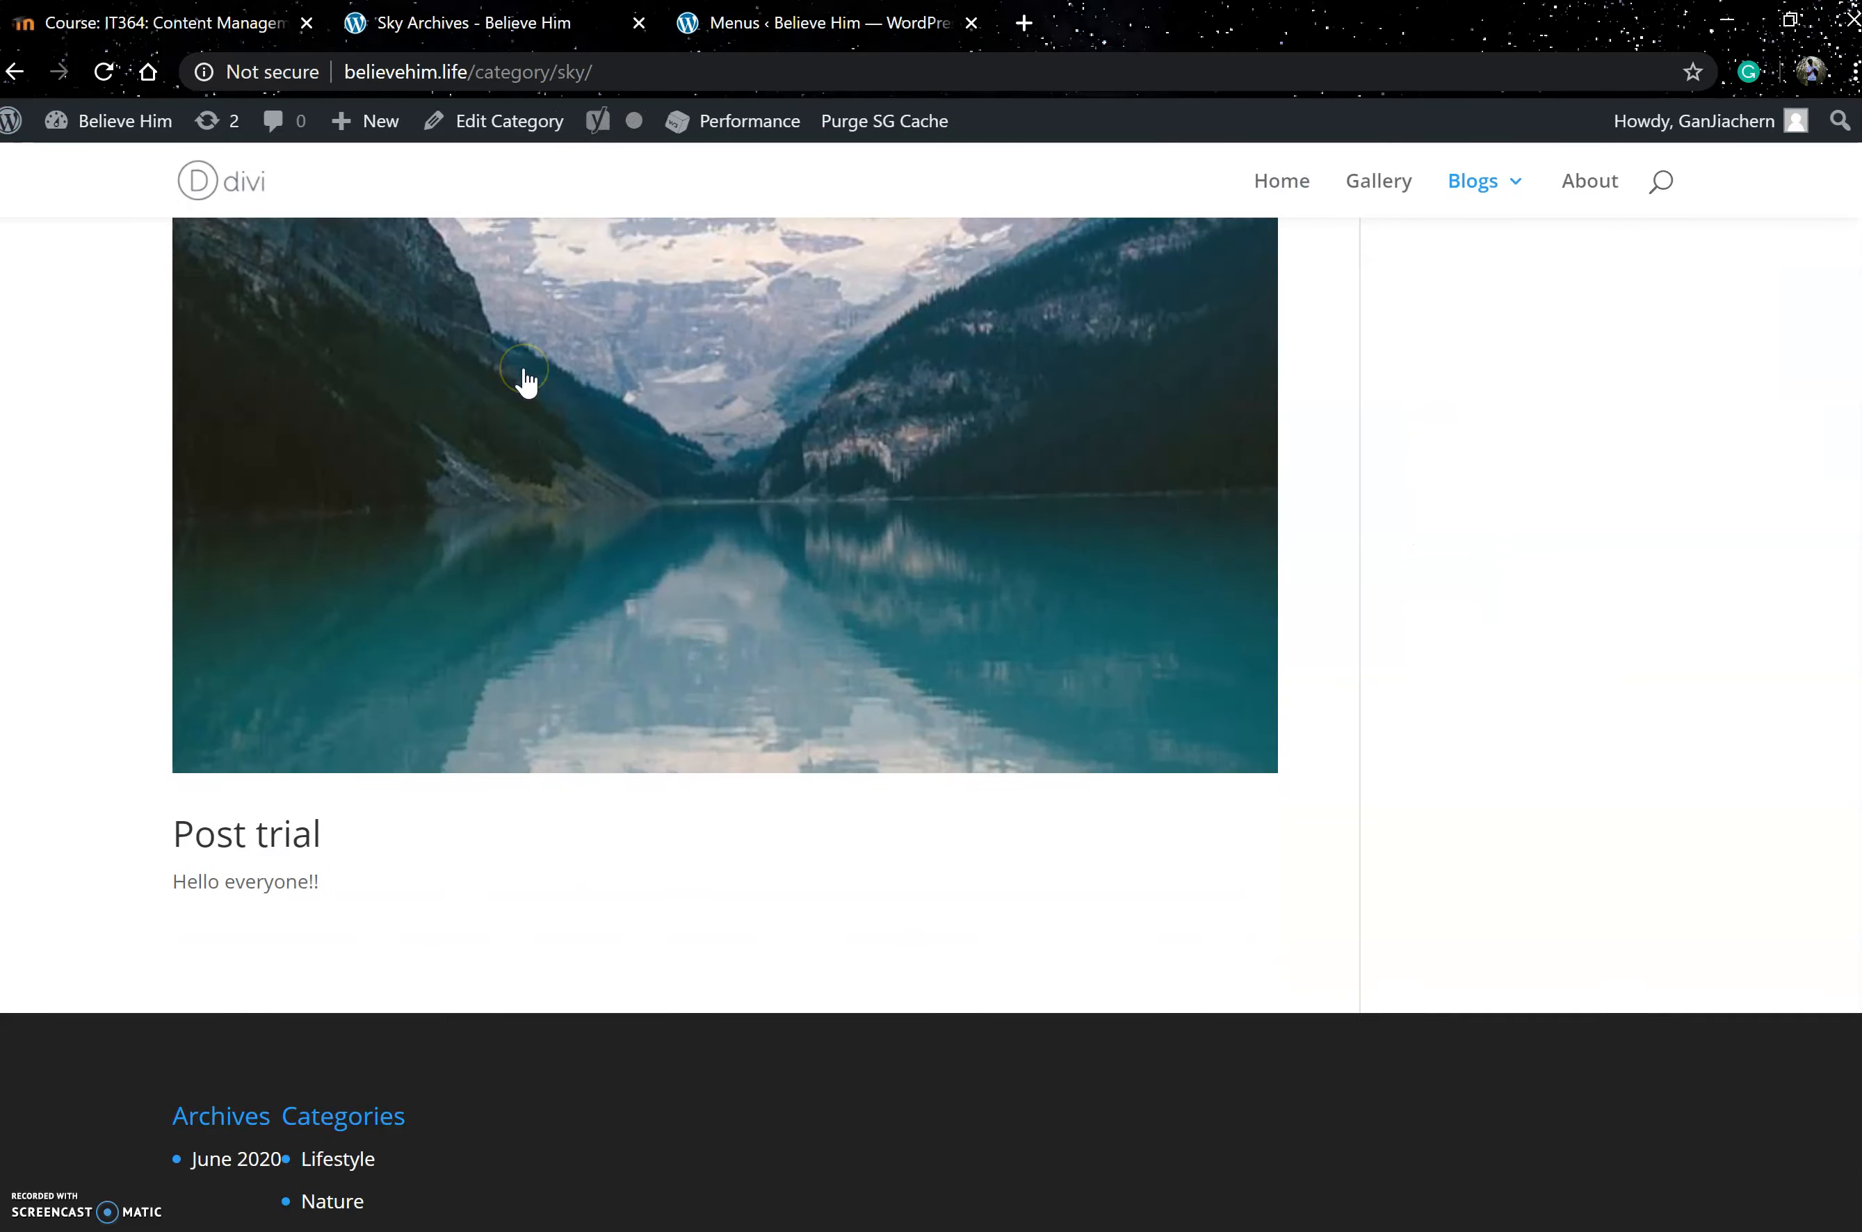
{"action": "scroll", "coordinate": [528, 387], "scroll_direction": "up", "scroll_amount": 6}
{"action": "scroll", "coordinate": [526, 382], "scroll_direction": "up", "scroll_amount": 8}
- Browse the Gallery page and the home page of the live site
{"action": "left_click", "coordinate": [1375, 214]}
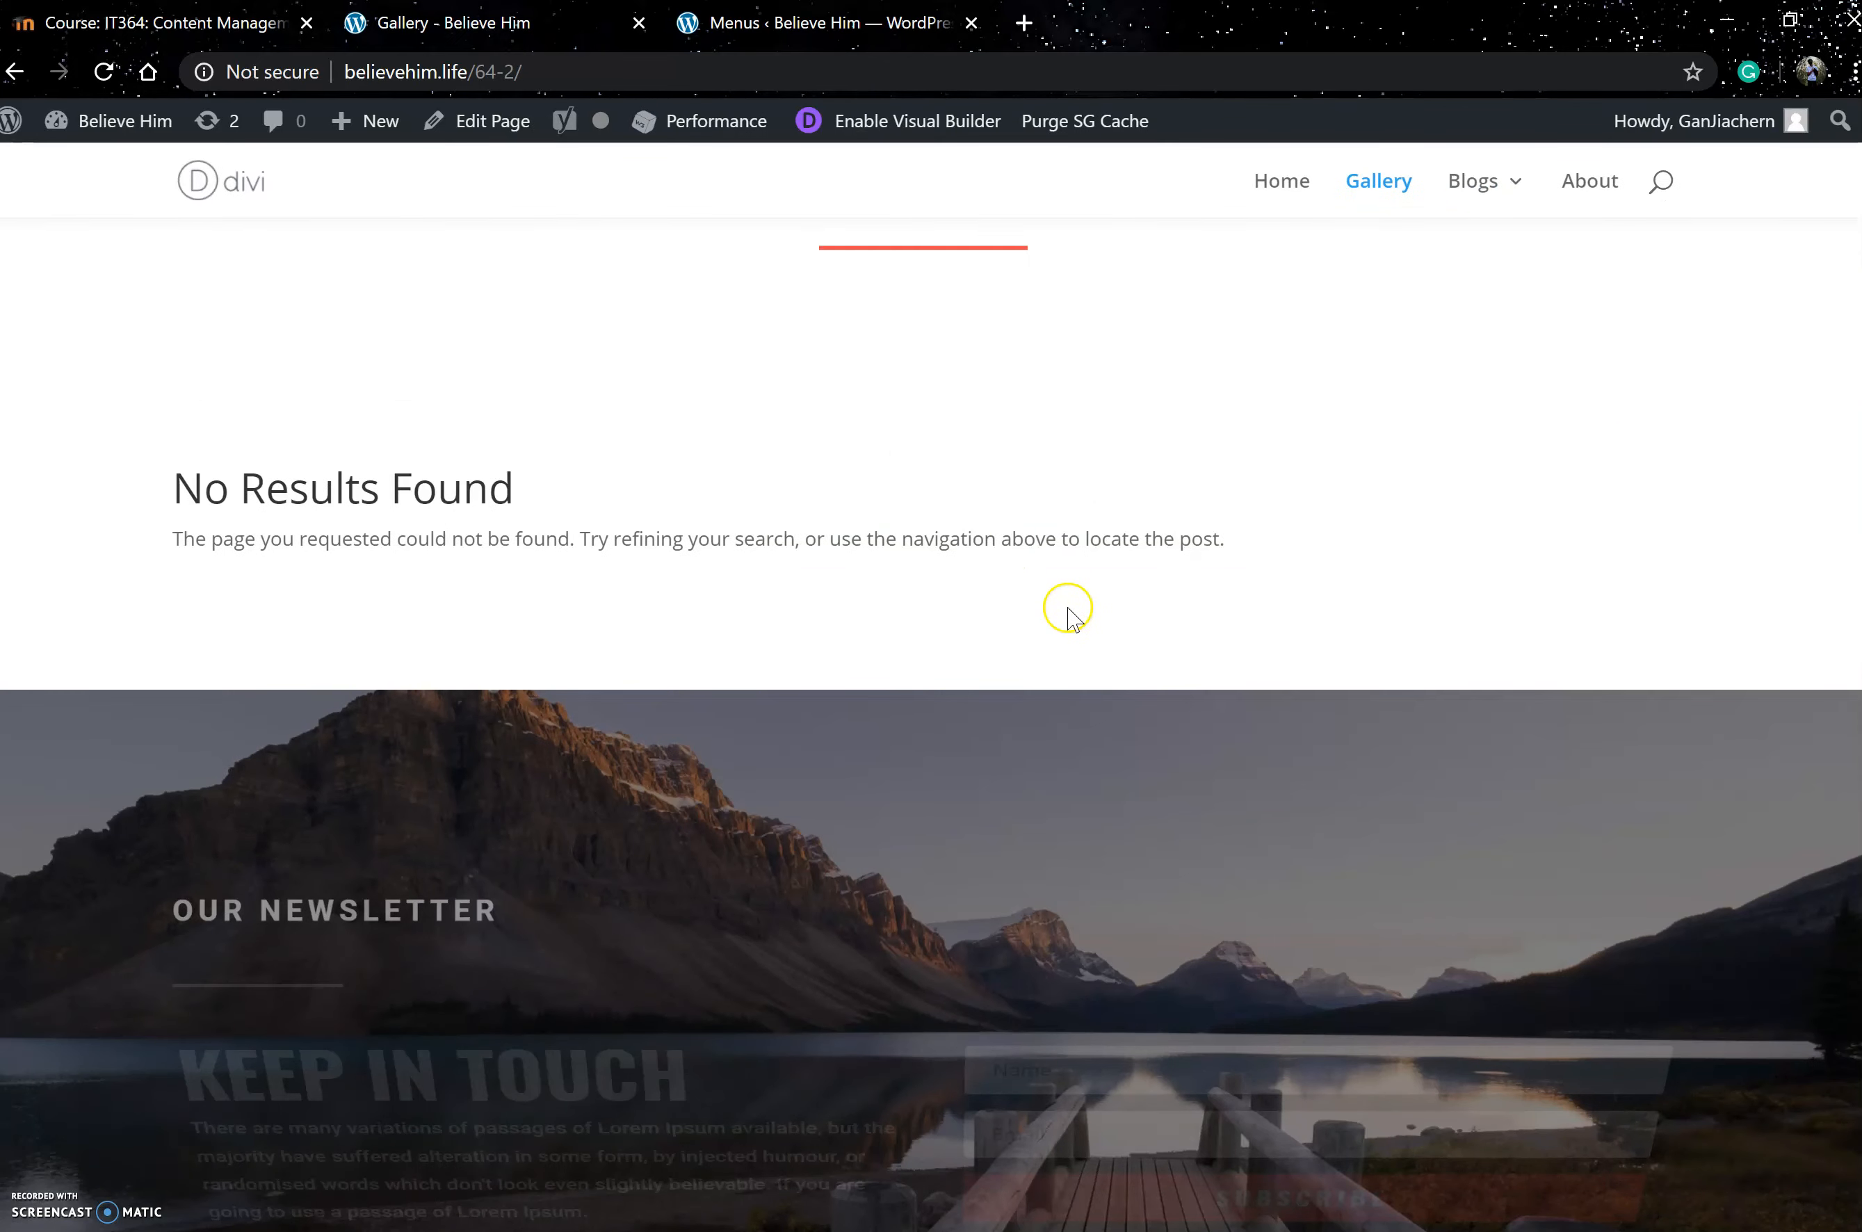
{"action": "scroll", "coordinate": [1268, 453], "scroll_direction": "down", "scroll_amount": 6}
{"action": "scroll", "coordinate": [1270, 460], "scroll_direction": "down", "scroll_amount": 2}
{"action": "scroll", "coordinate": [1273, 448], "scroll_direction": "up", "scroll_amount": 10}
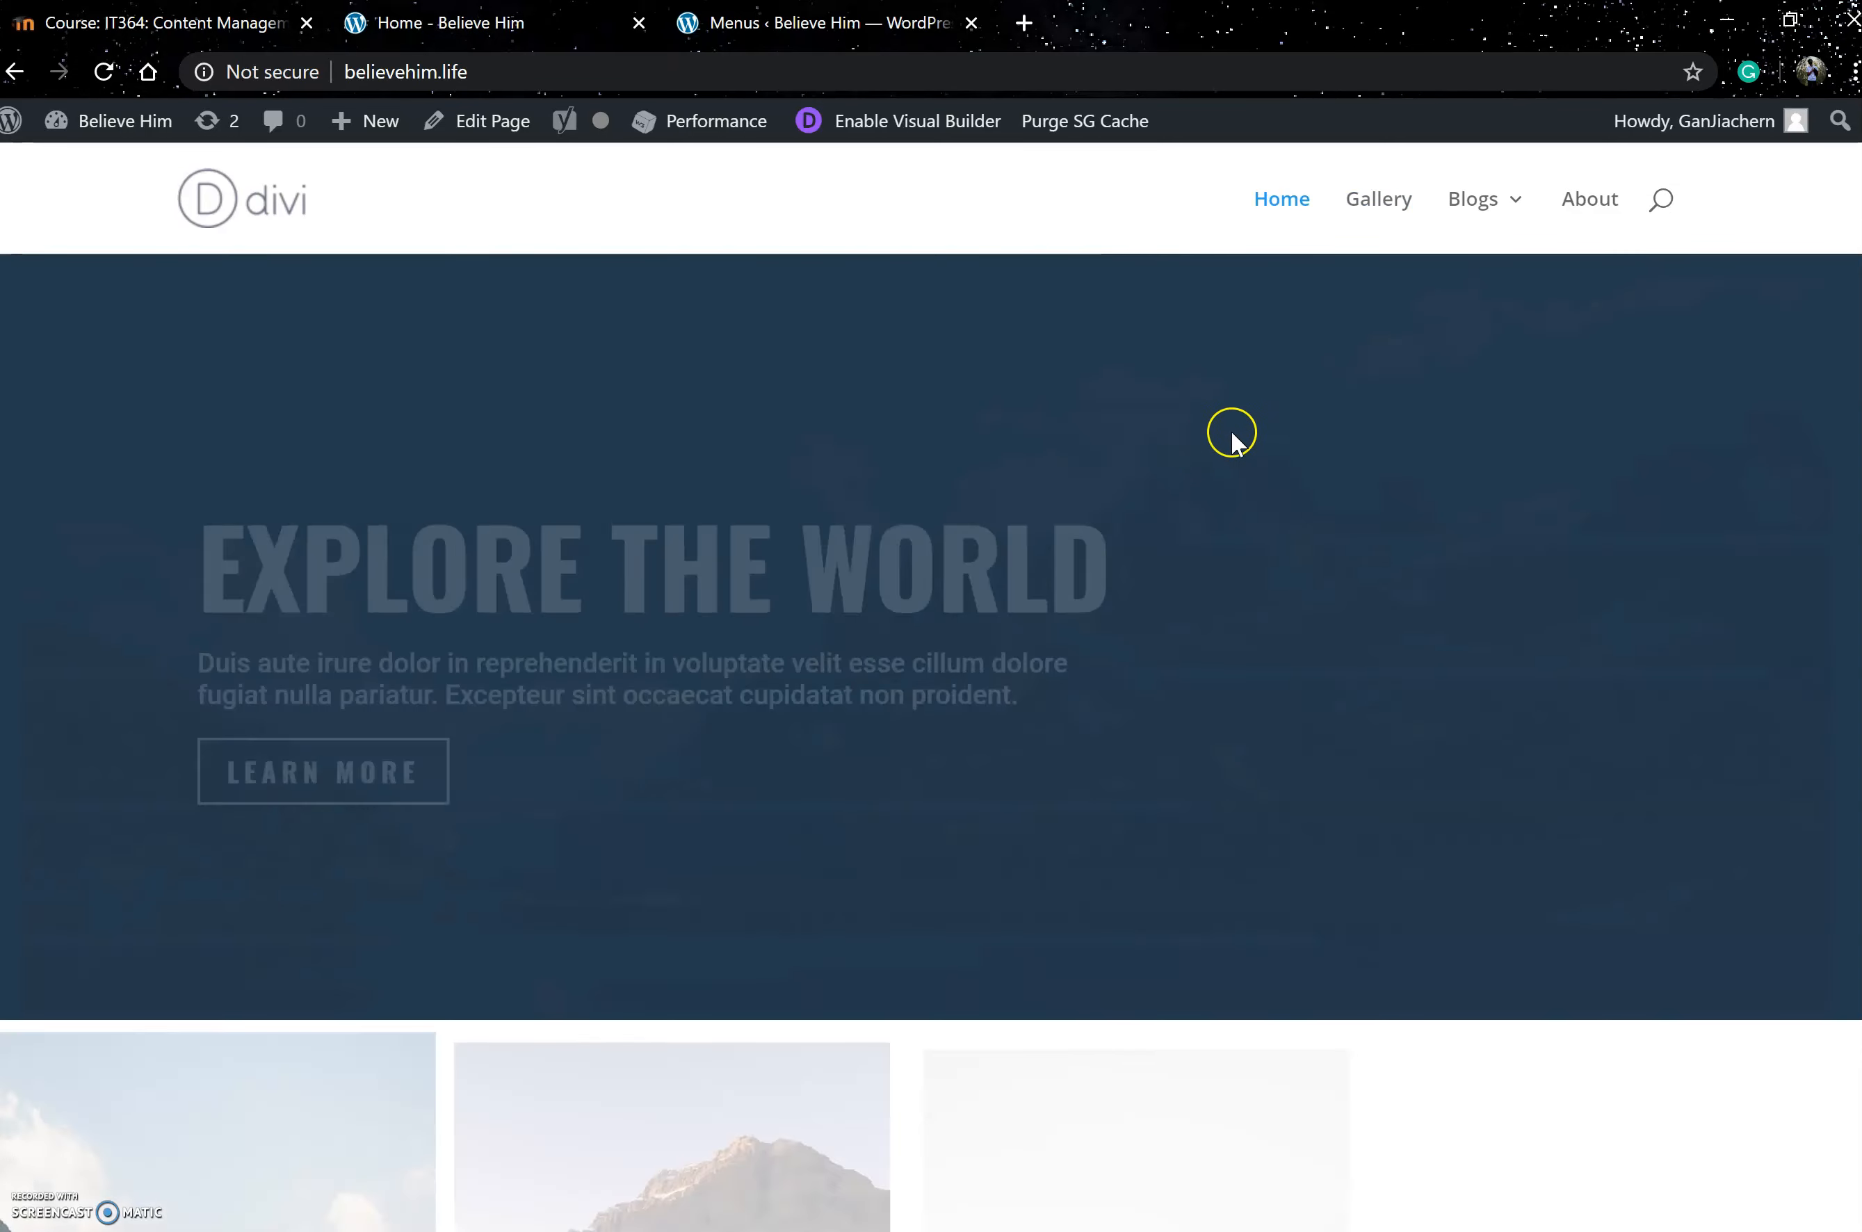
{"action": "scroll", "coordinate": [1234, 432], "scroll_direction": "down", "scroll_amount": 10}
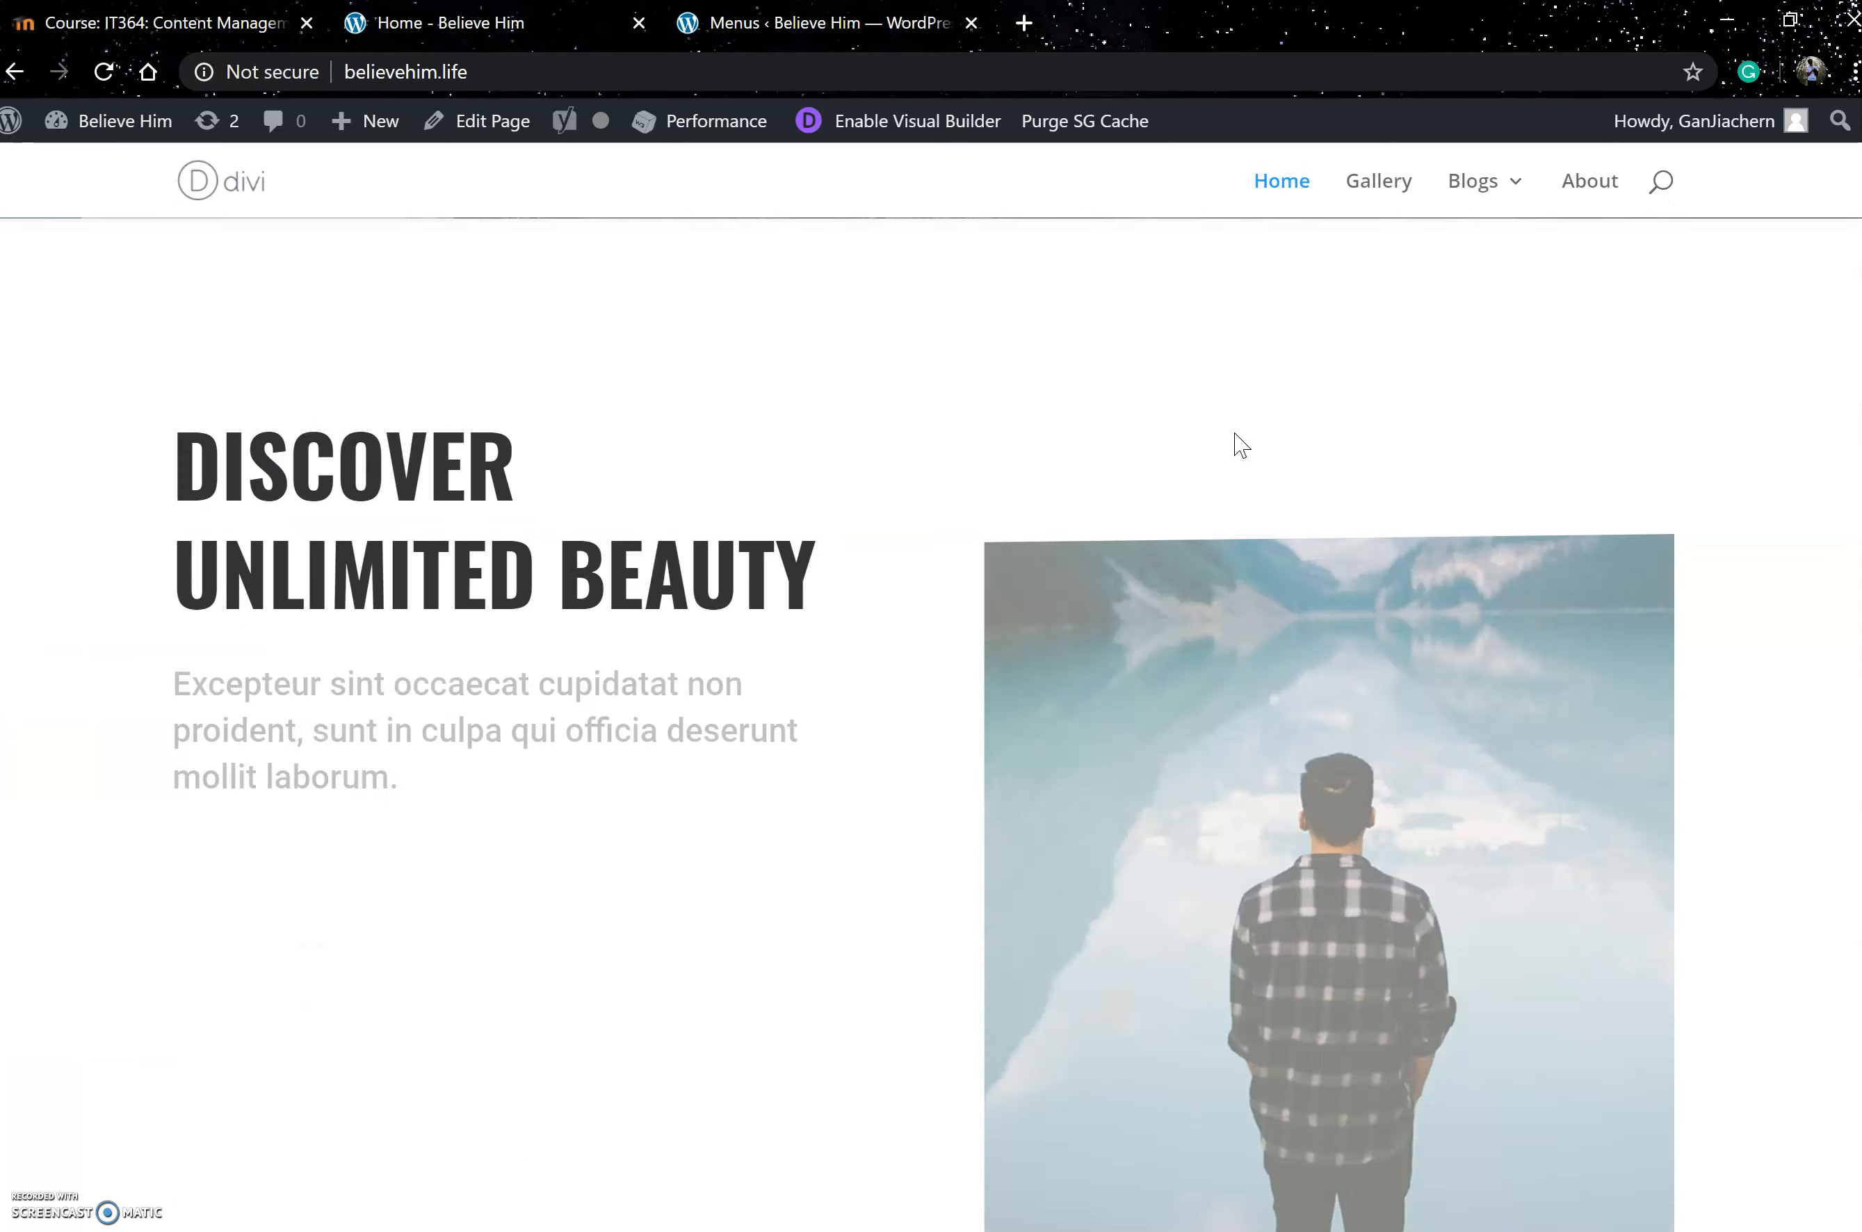
{"action": "scroll", "coordinate": [1234, 442], "scroll_direction": "up", "scroll_amount": 10}
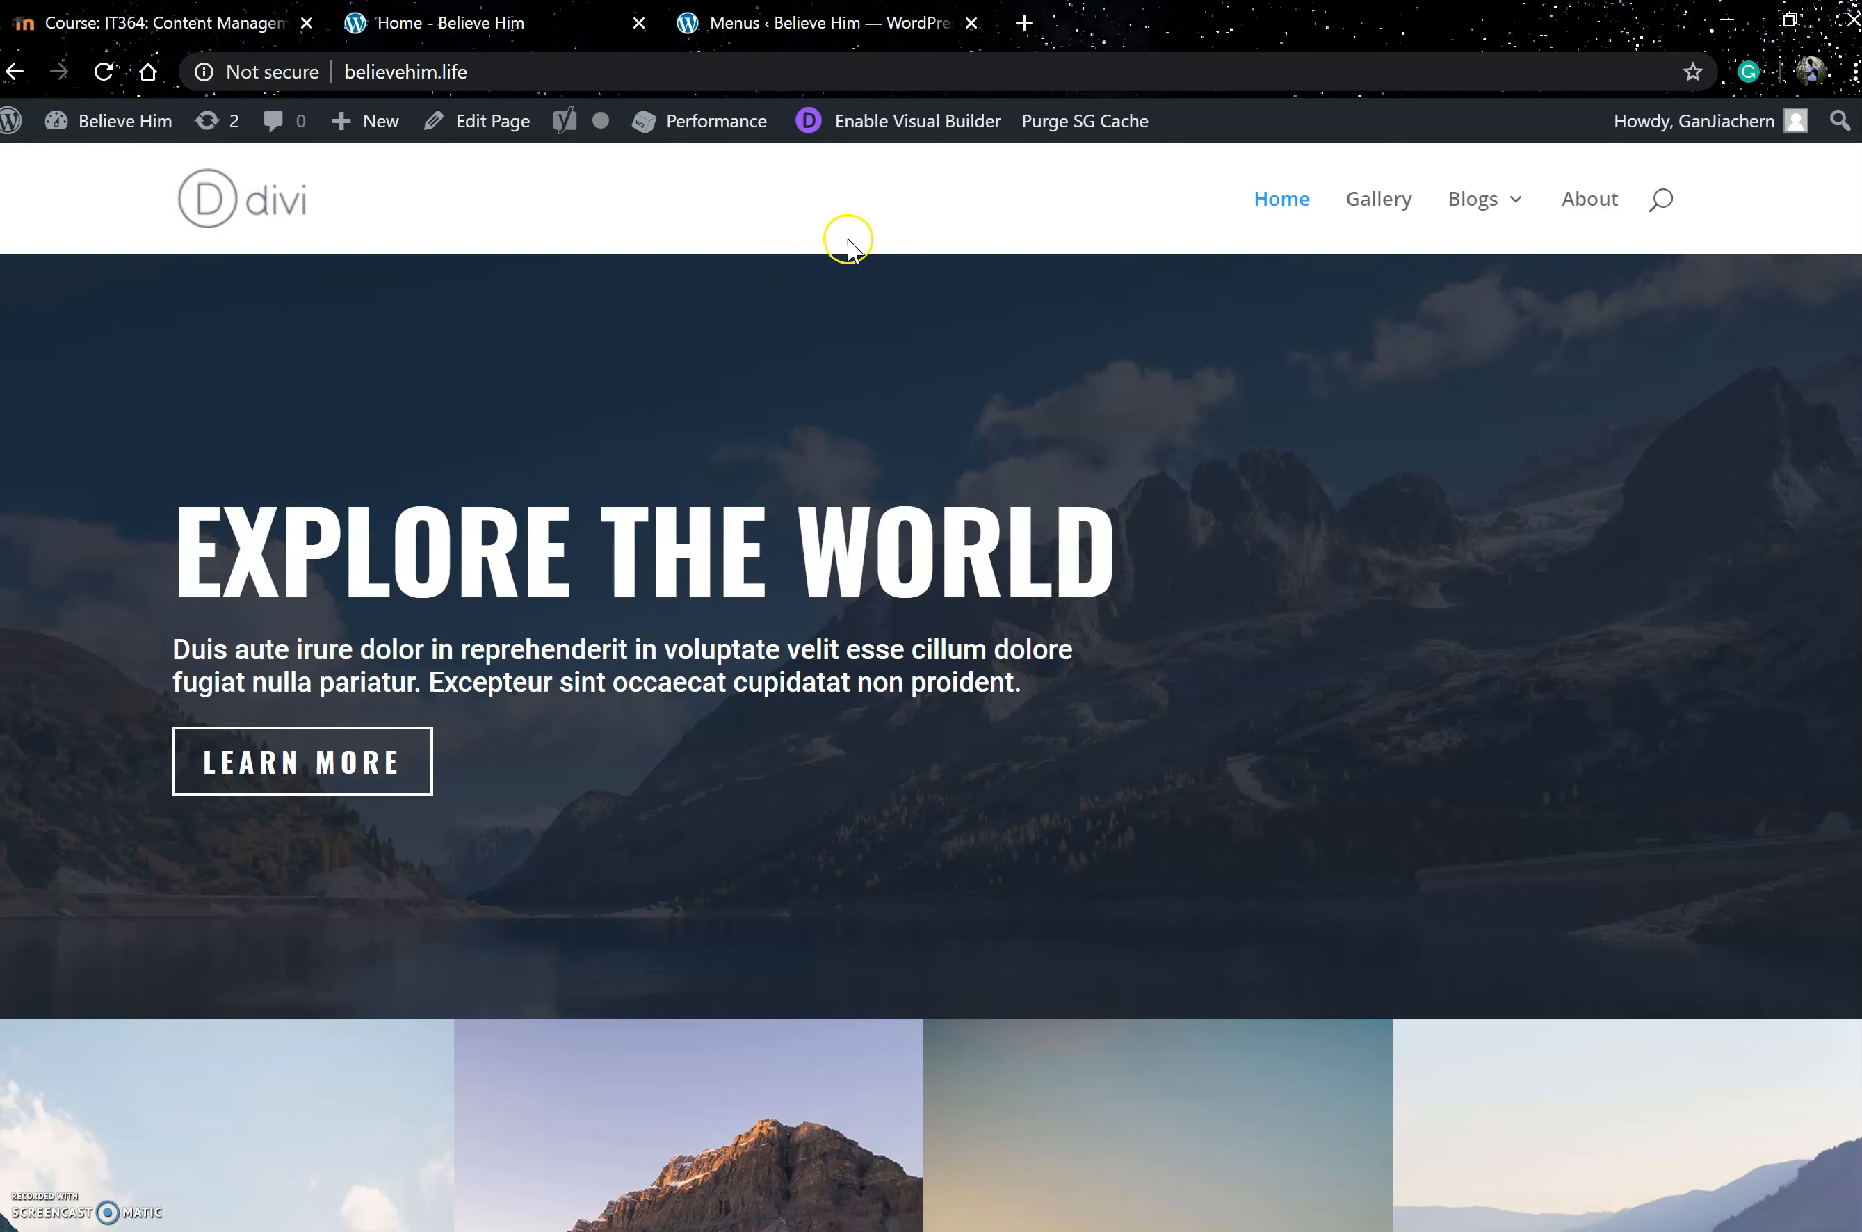
- Return to the admin tab and look over the available widgets, sidebar and footer areas
{"action": "mouse_move", "coordinate": [56, 128]}
{"action": "left_click", "coordinate": [65, 313]}
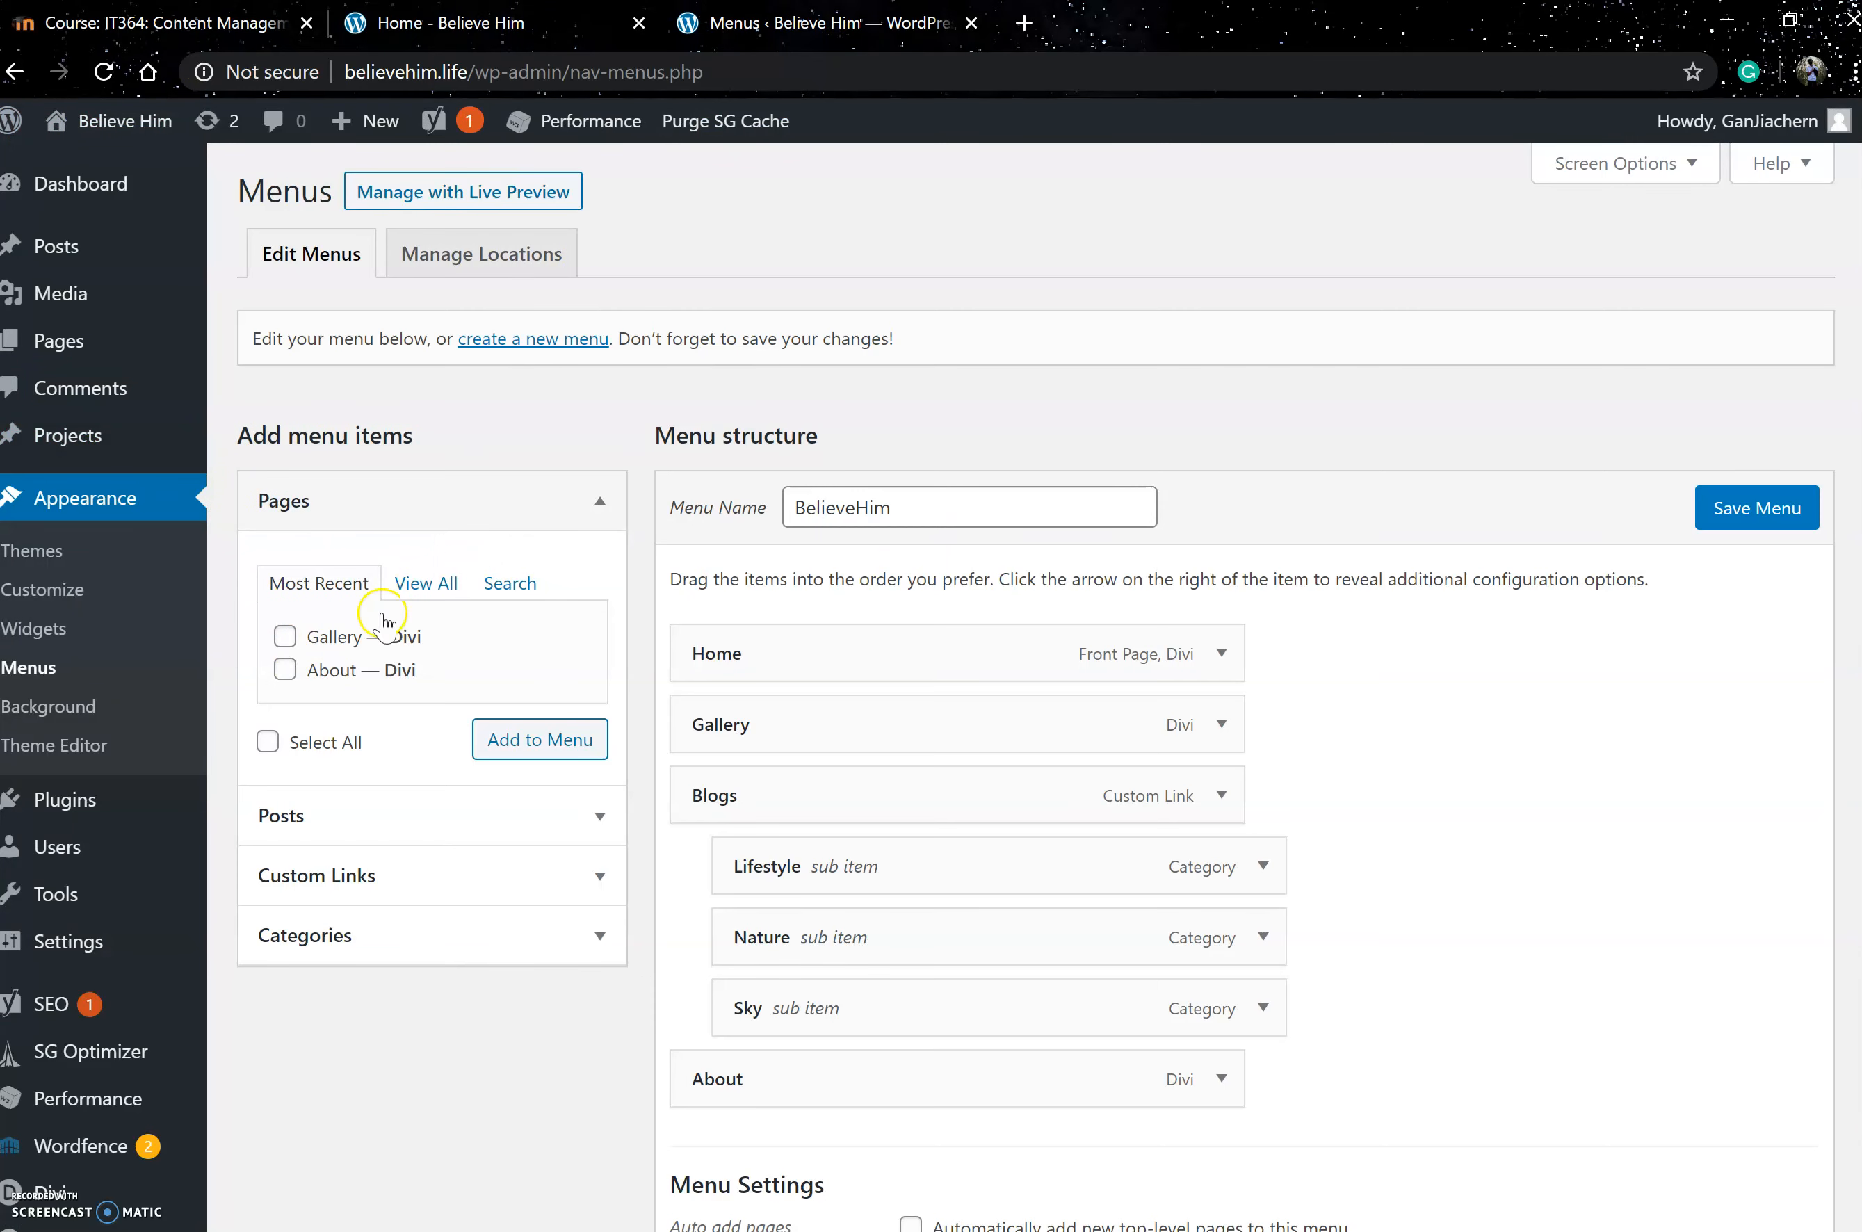
{"action": "left_click", "coordinate": [48, 627]}
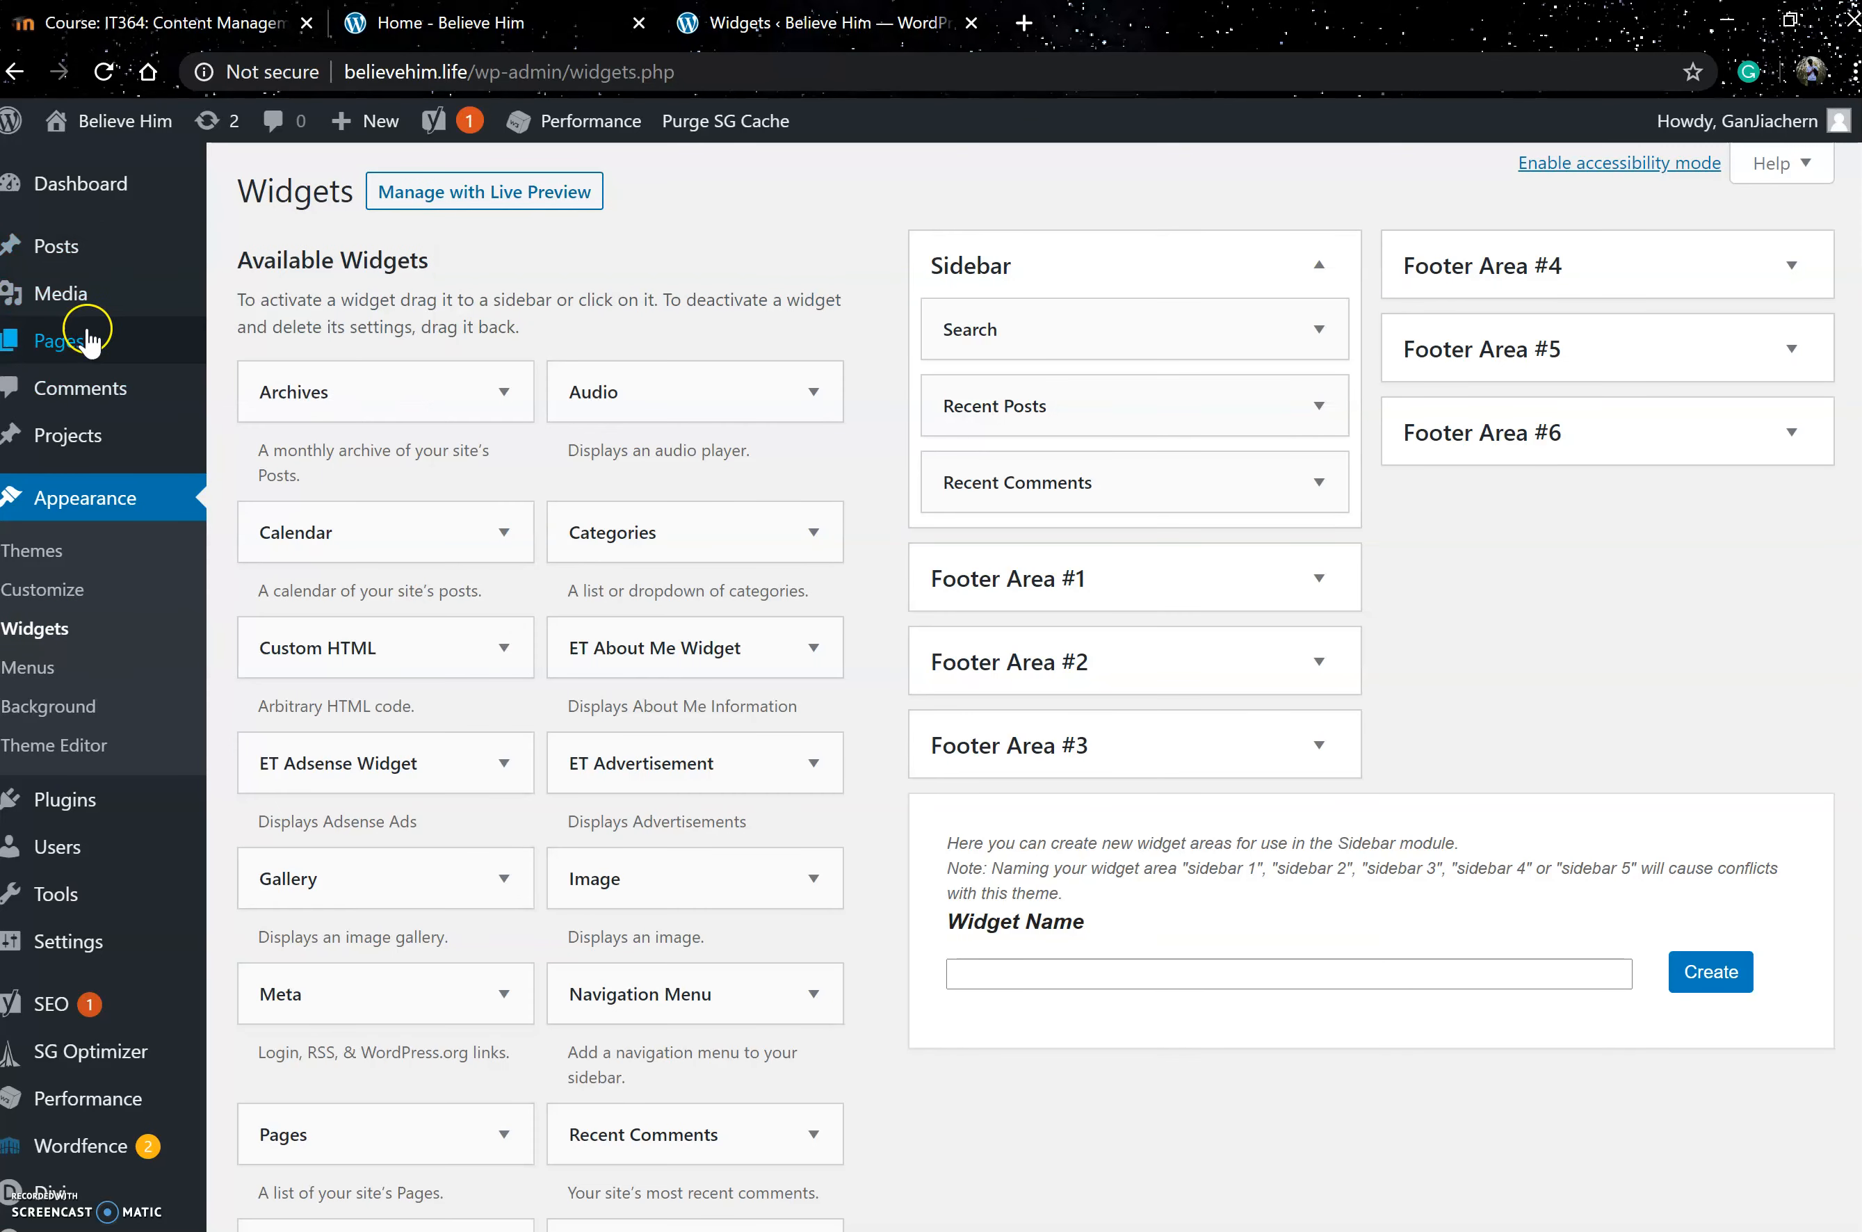
{"action": "scroll", "coordinate": [124, 624], "scroll_direction": "down", "scroll_amount": 3}
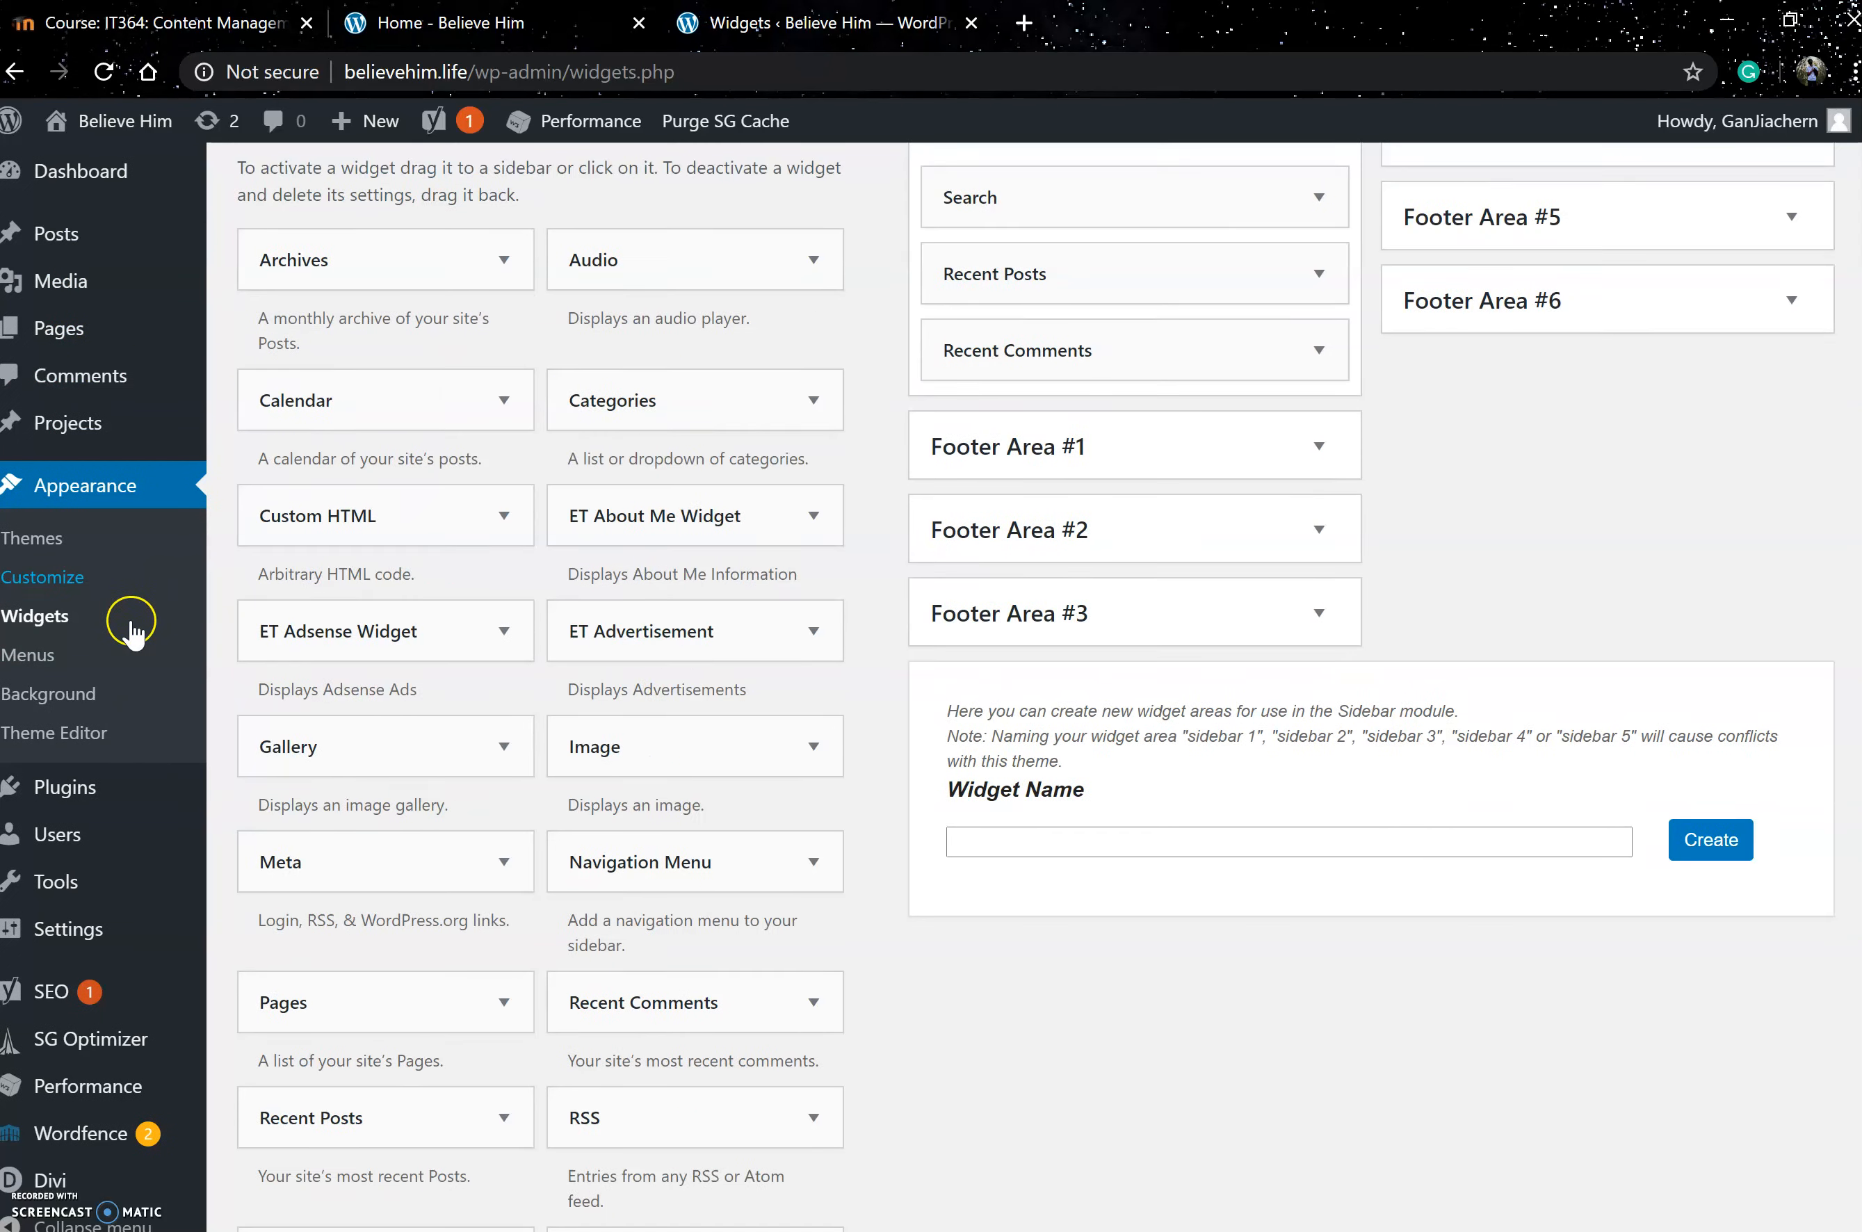
{"action": "scroll", "coordinate": [374, 760], "scroll_direction": "up", "scroll_amount": 3}
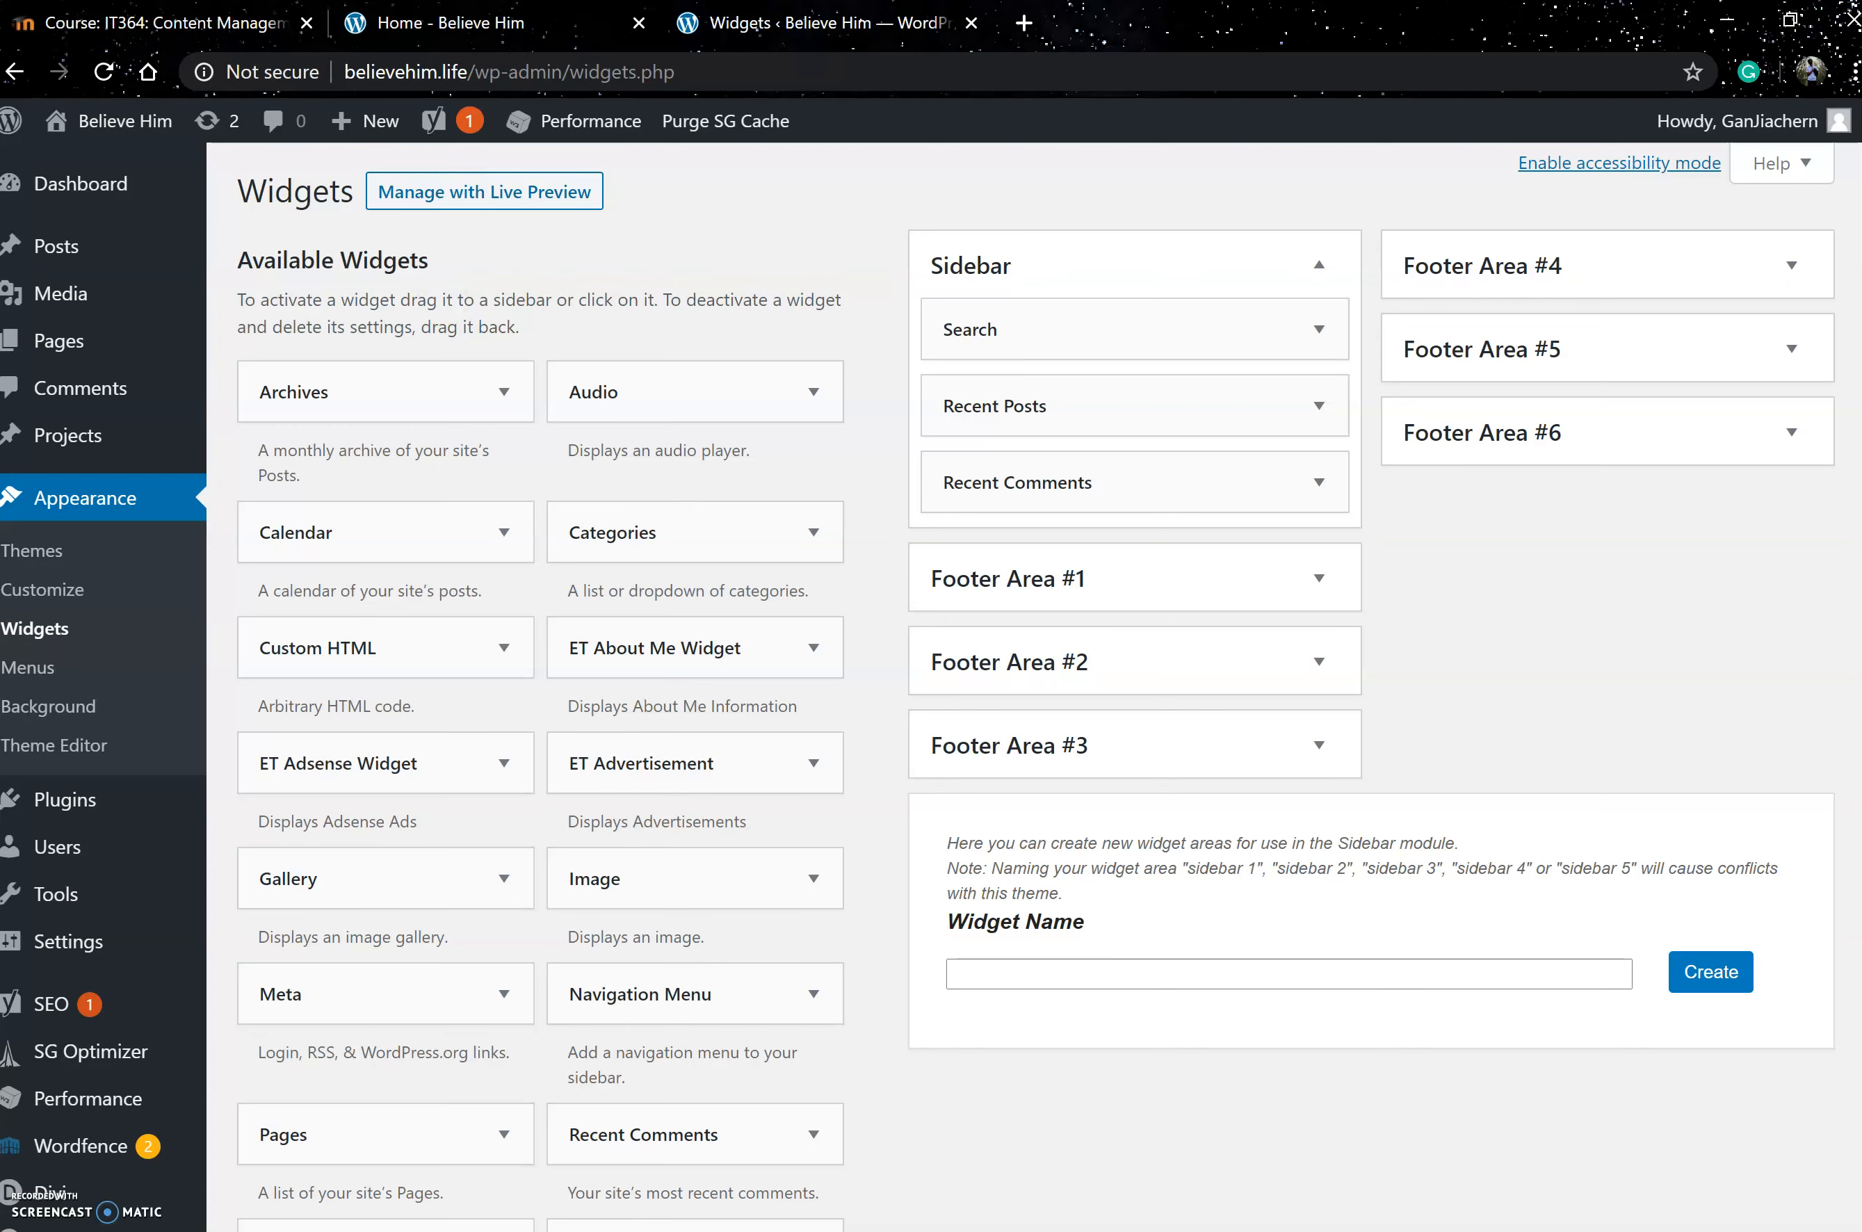
- View the list of all pages and reopen the menu editor
{"action": "mouse_move", "coordinate": [82, 346]}
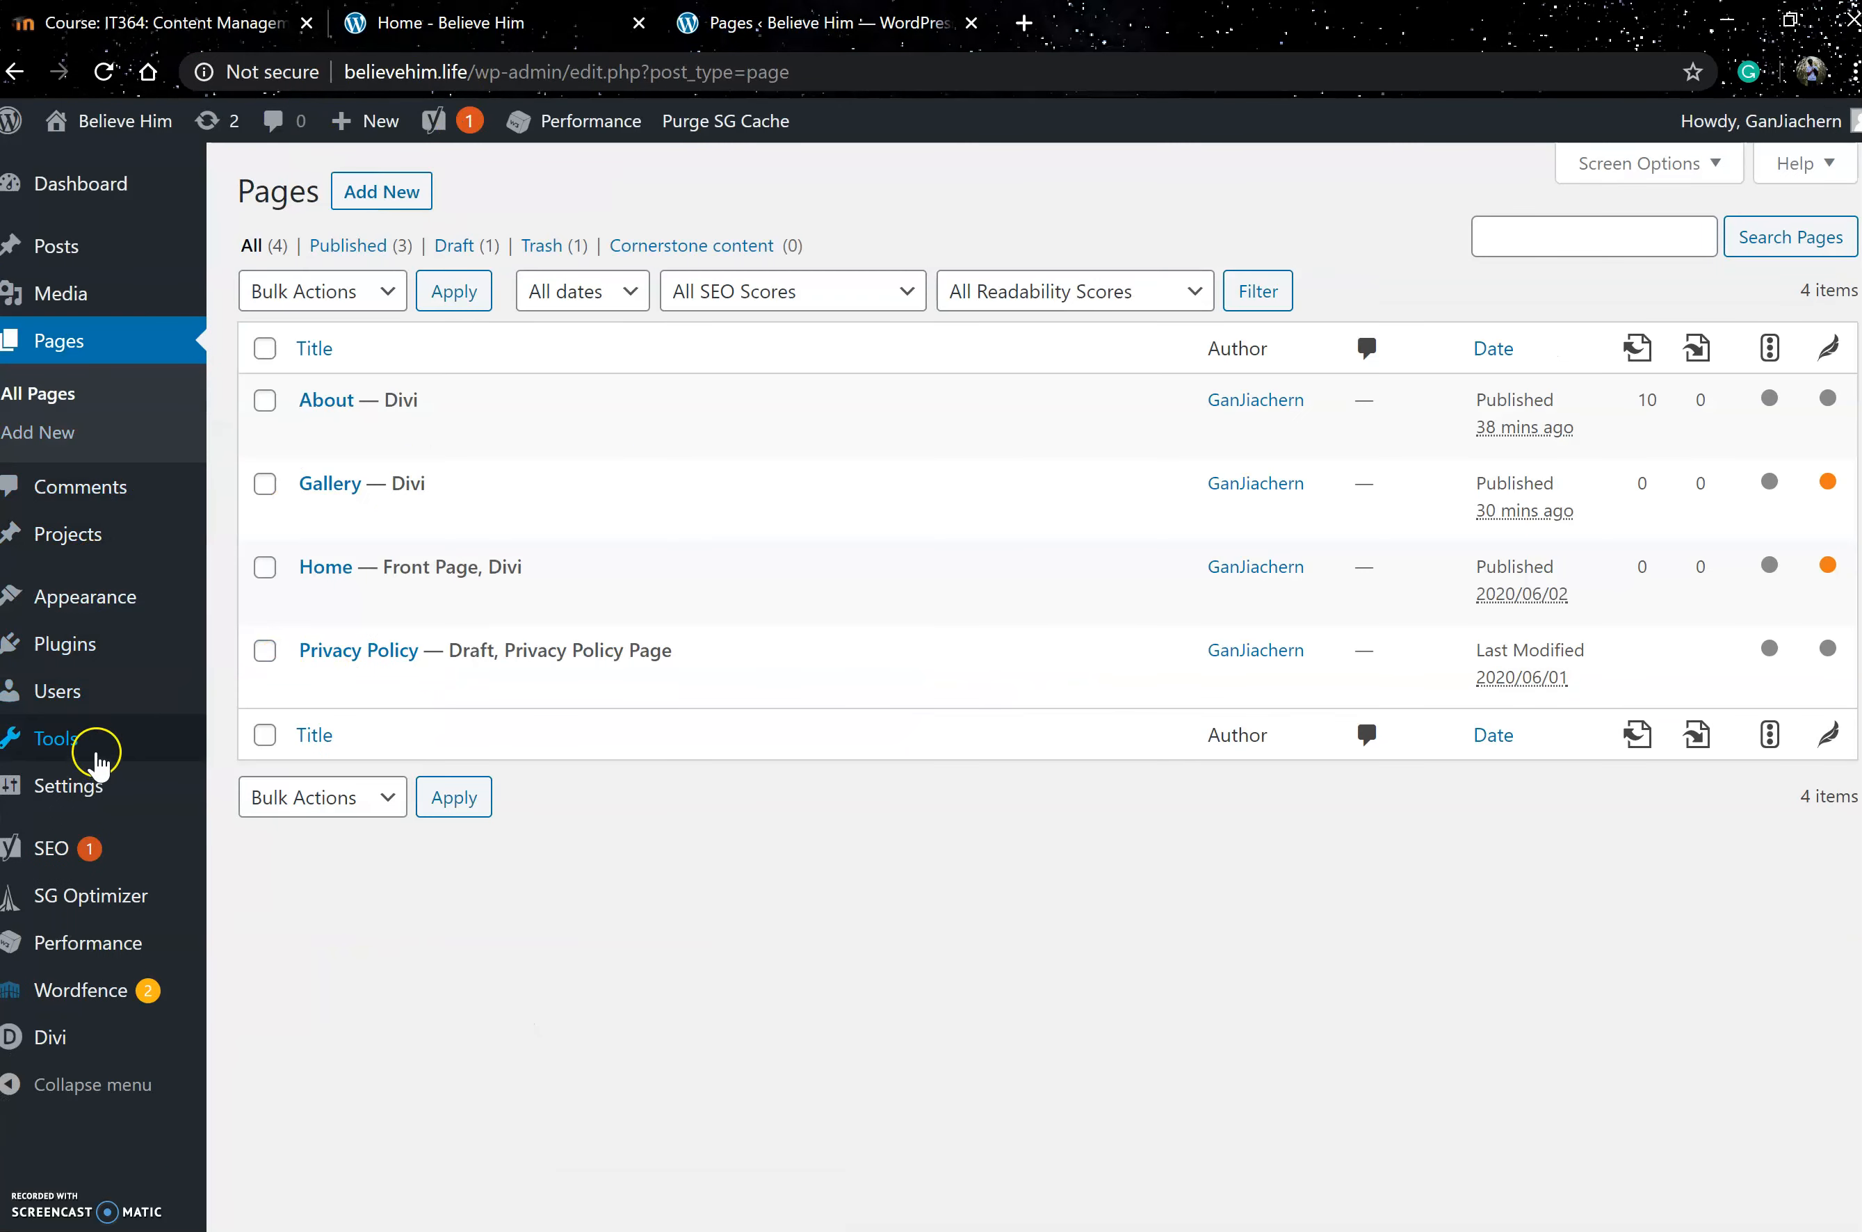
{"action": "mouse_move", "coordinate": [98, 620]}
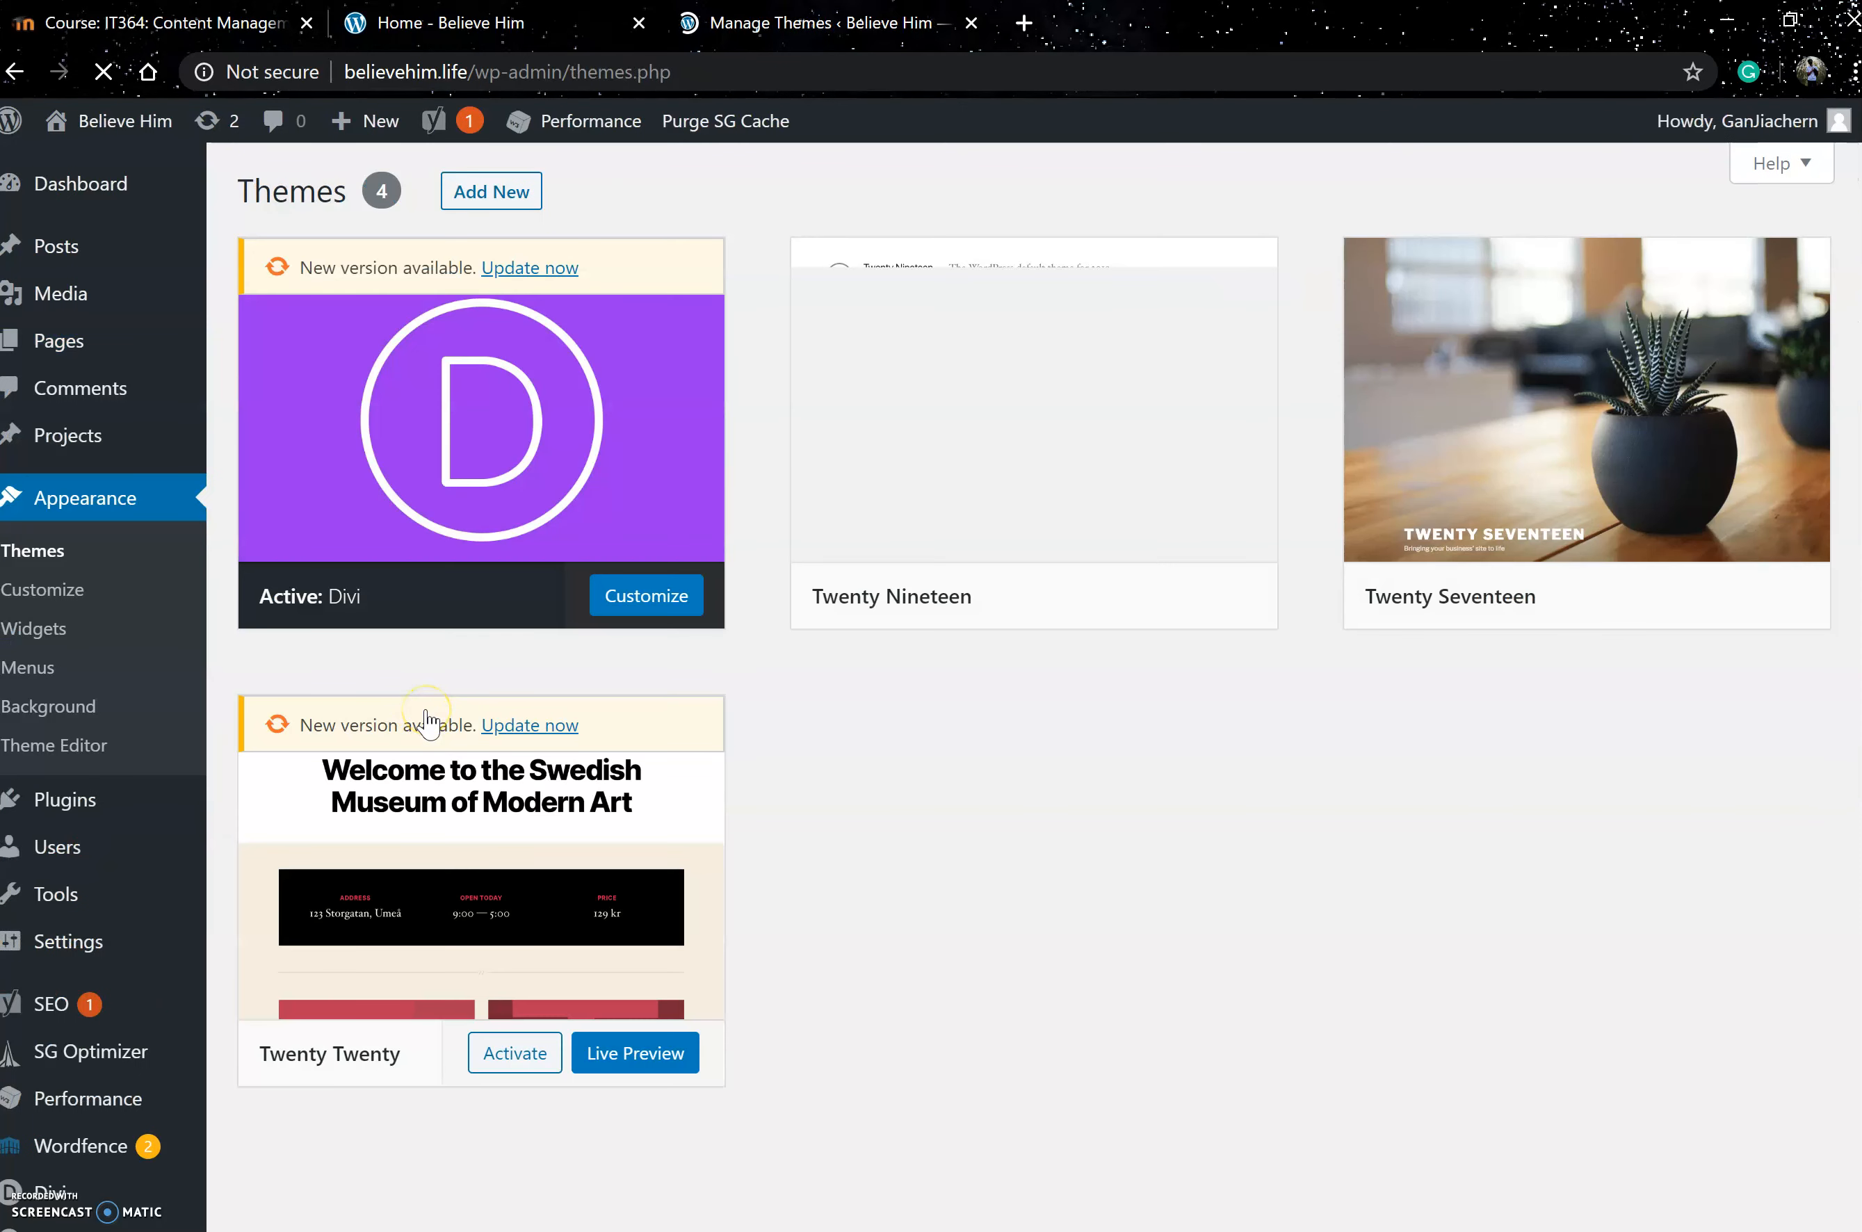
{"action": "left_click", "coordinate": [32, 668]}
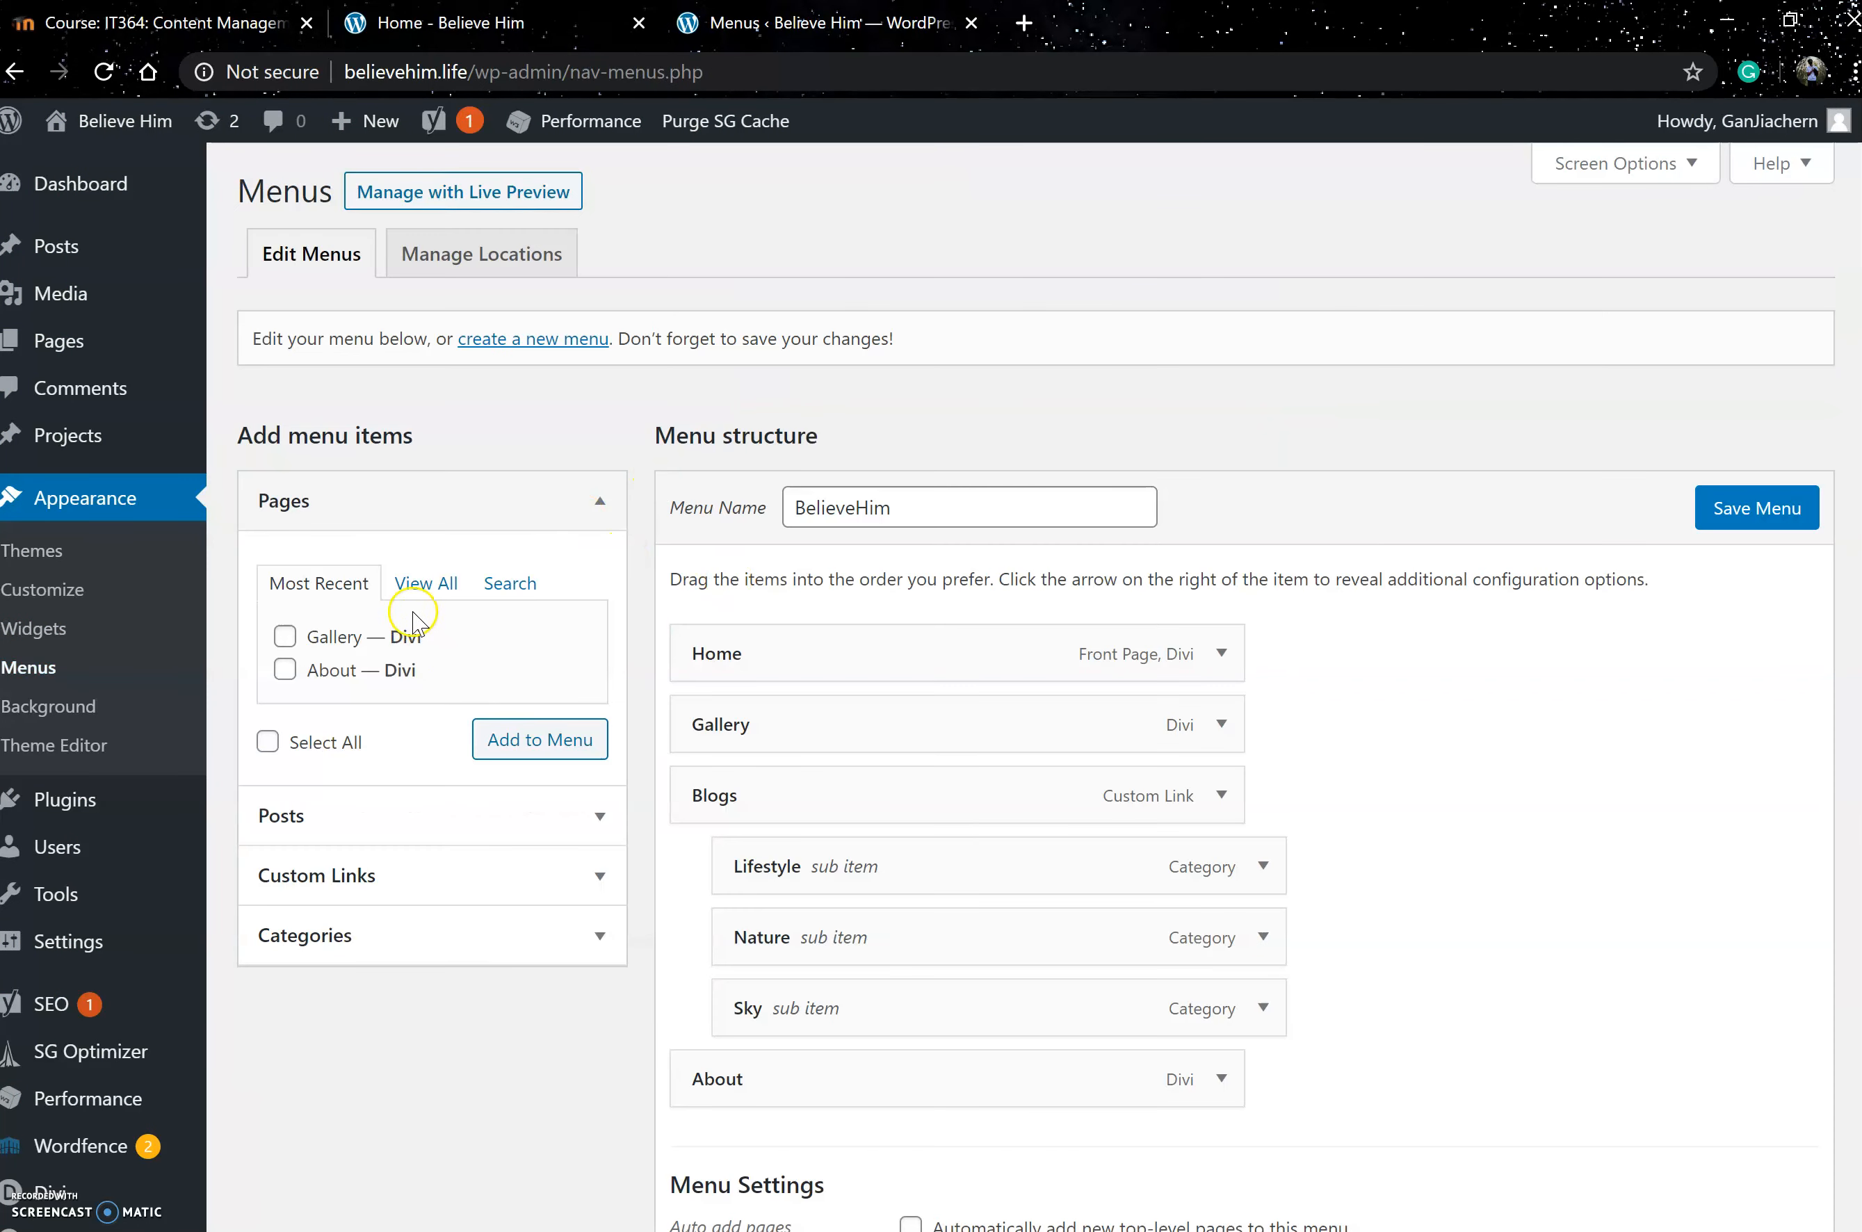
- Examine all pages and posts and the most used categories that can be added to the BelieveHim menu
{"action": "left_click", "coordinate": [442, 592]}
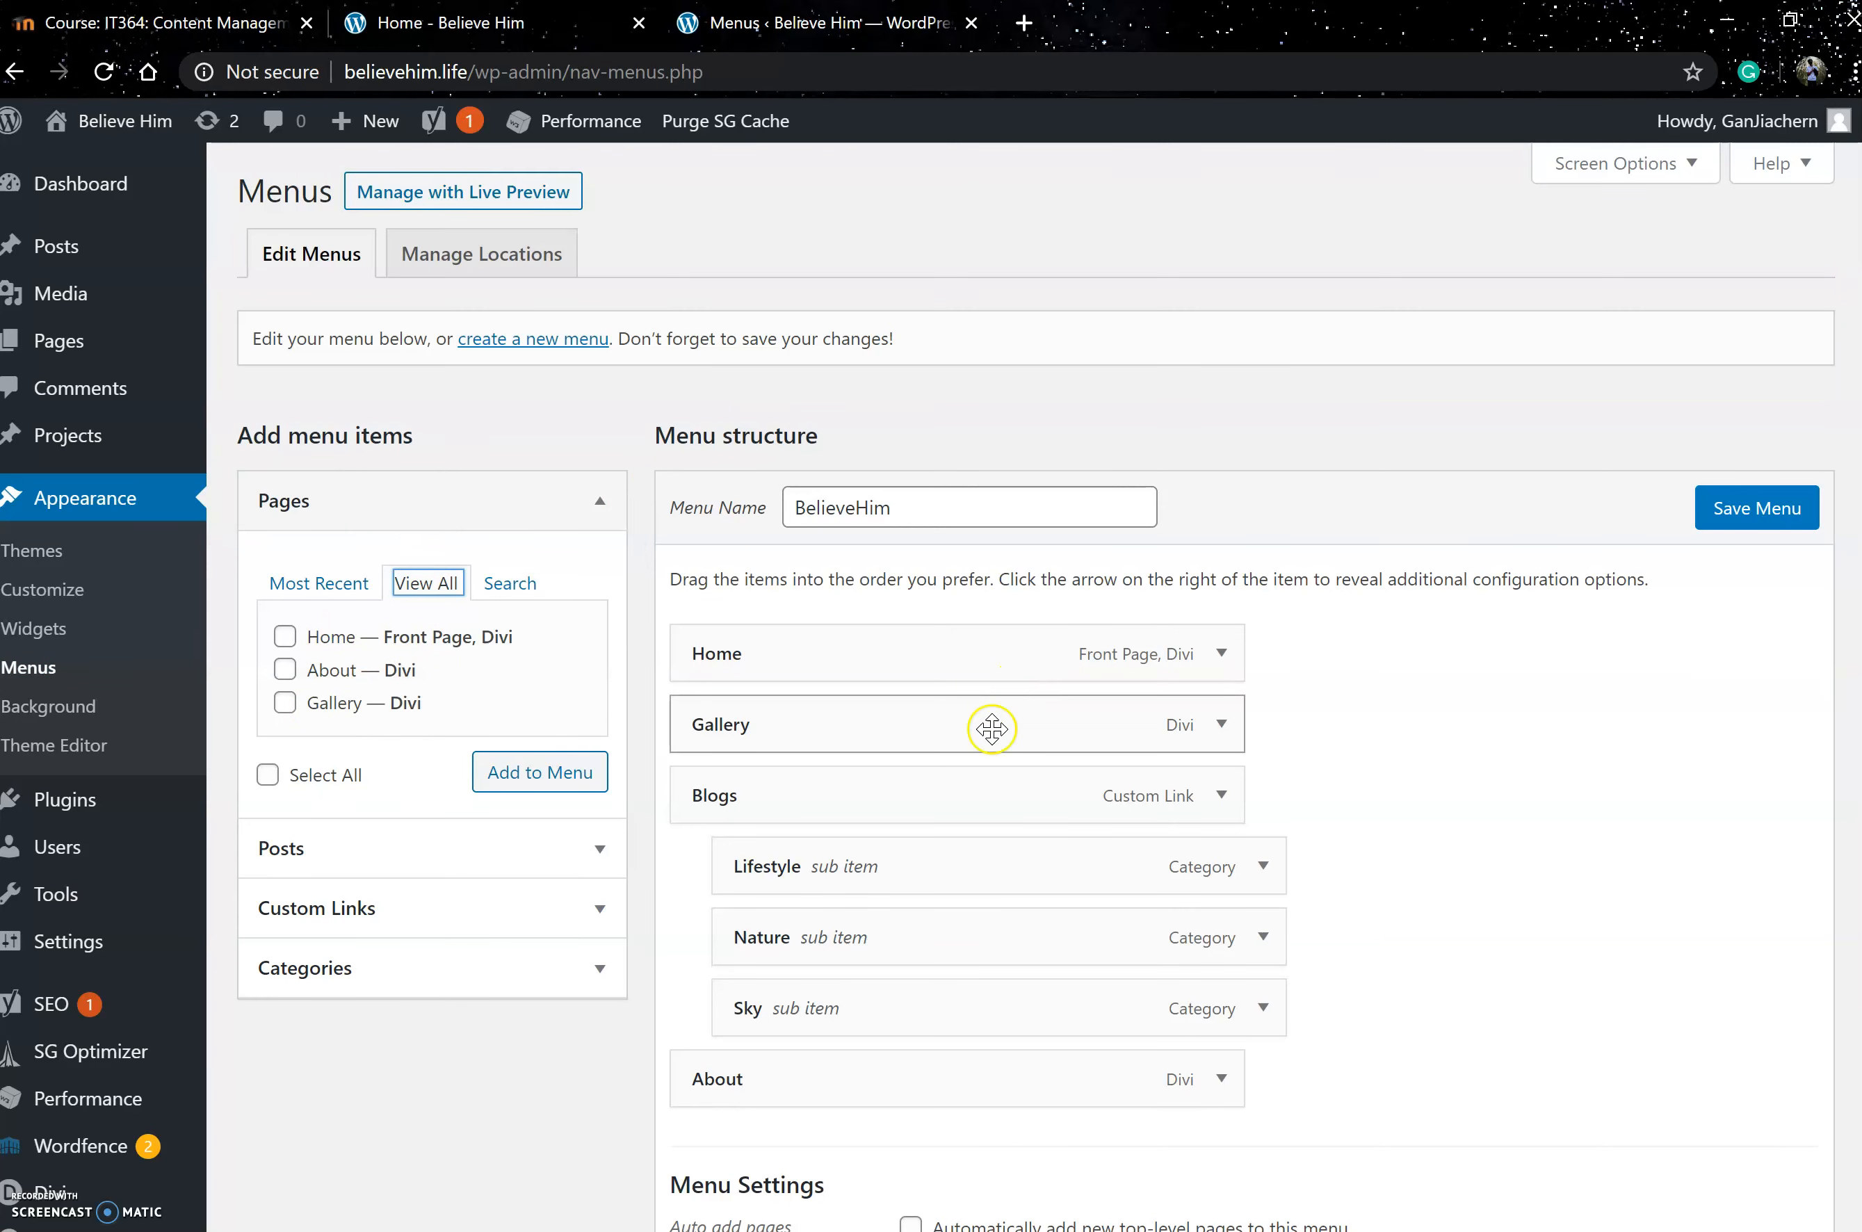
{"action": "left_click", "coordinate": [586, 850]}
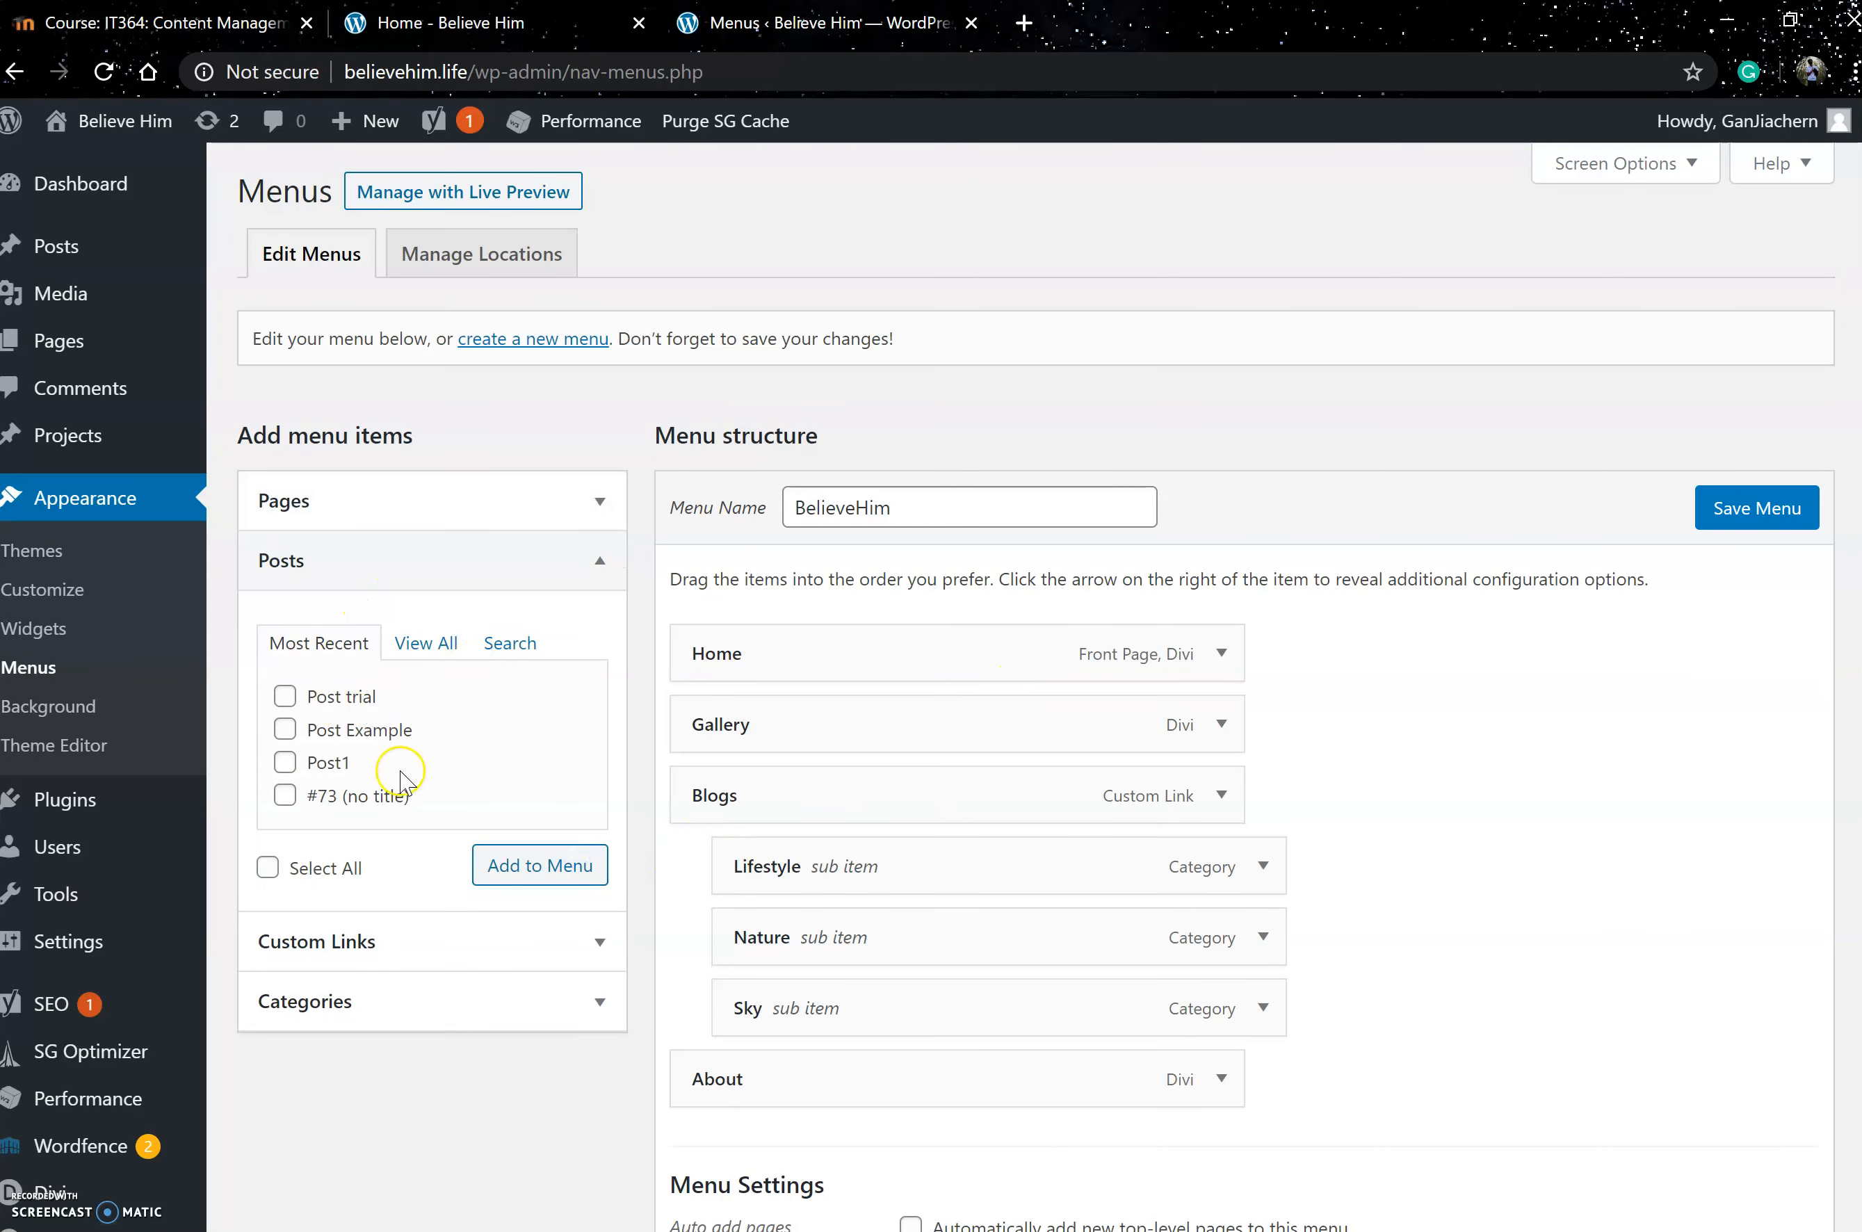
{"action": "left_click", "coordinate": [430, 641]}
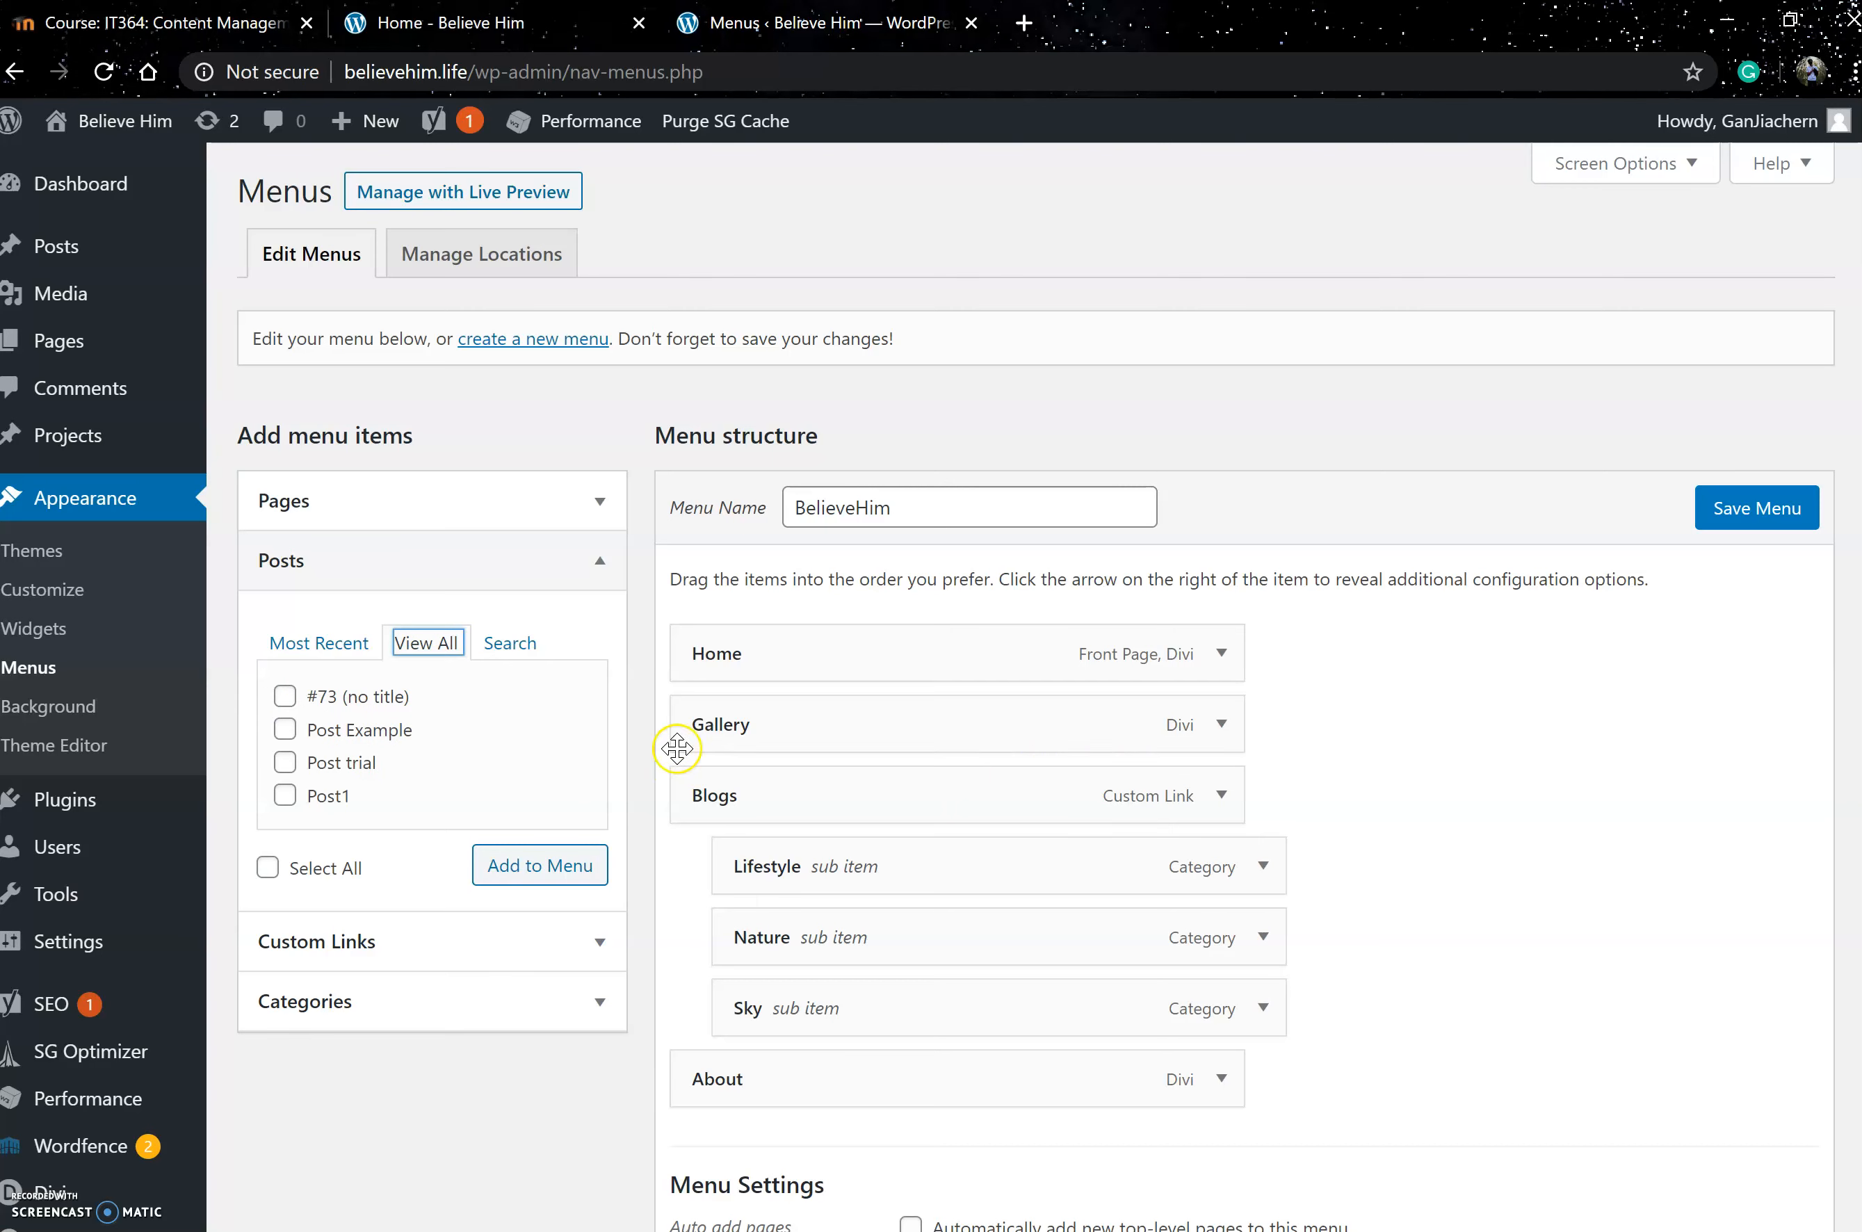
{"action": "left_click", "coordinate": [388, 999]}
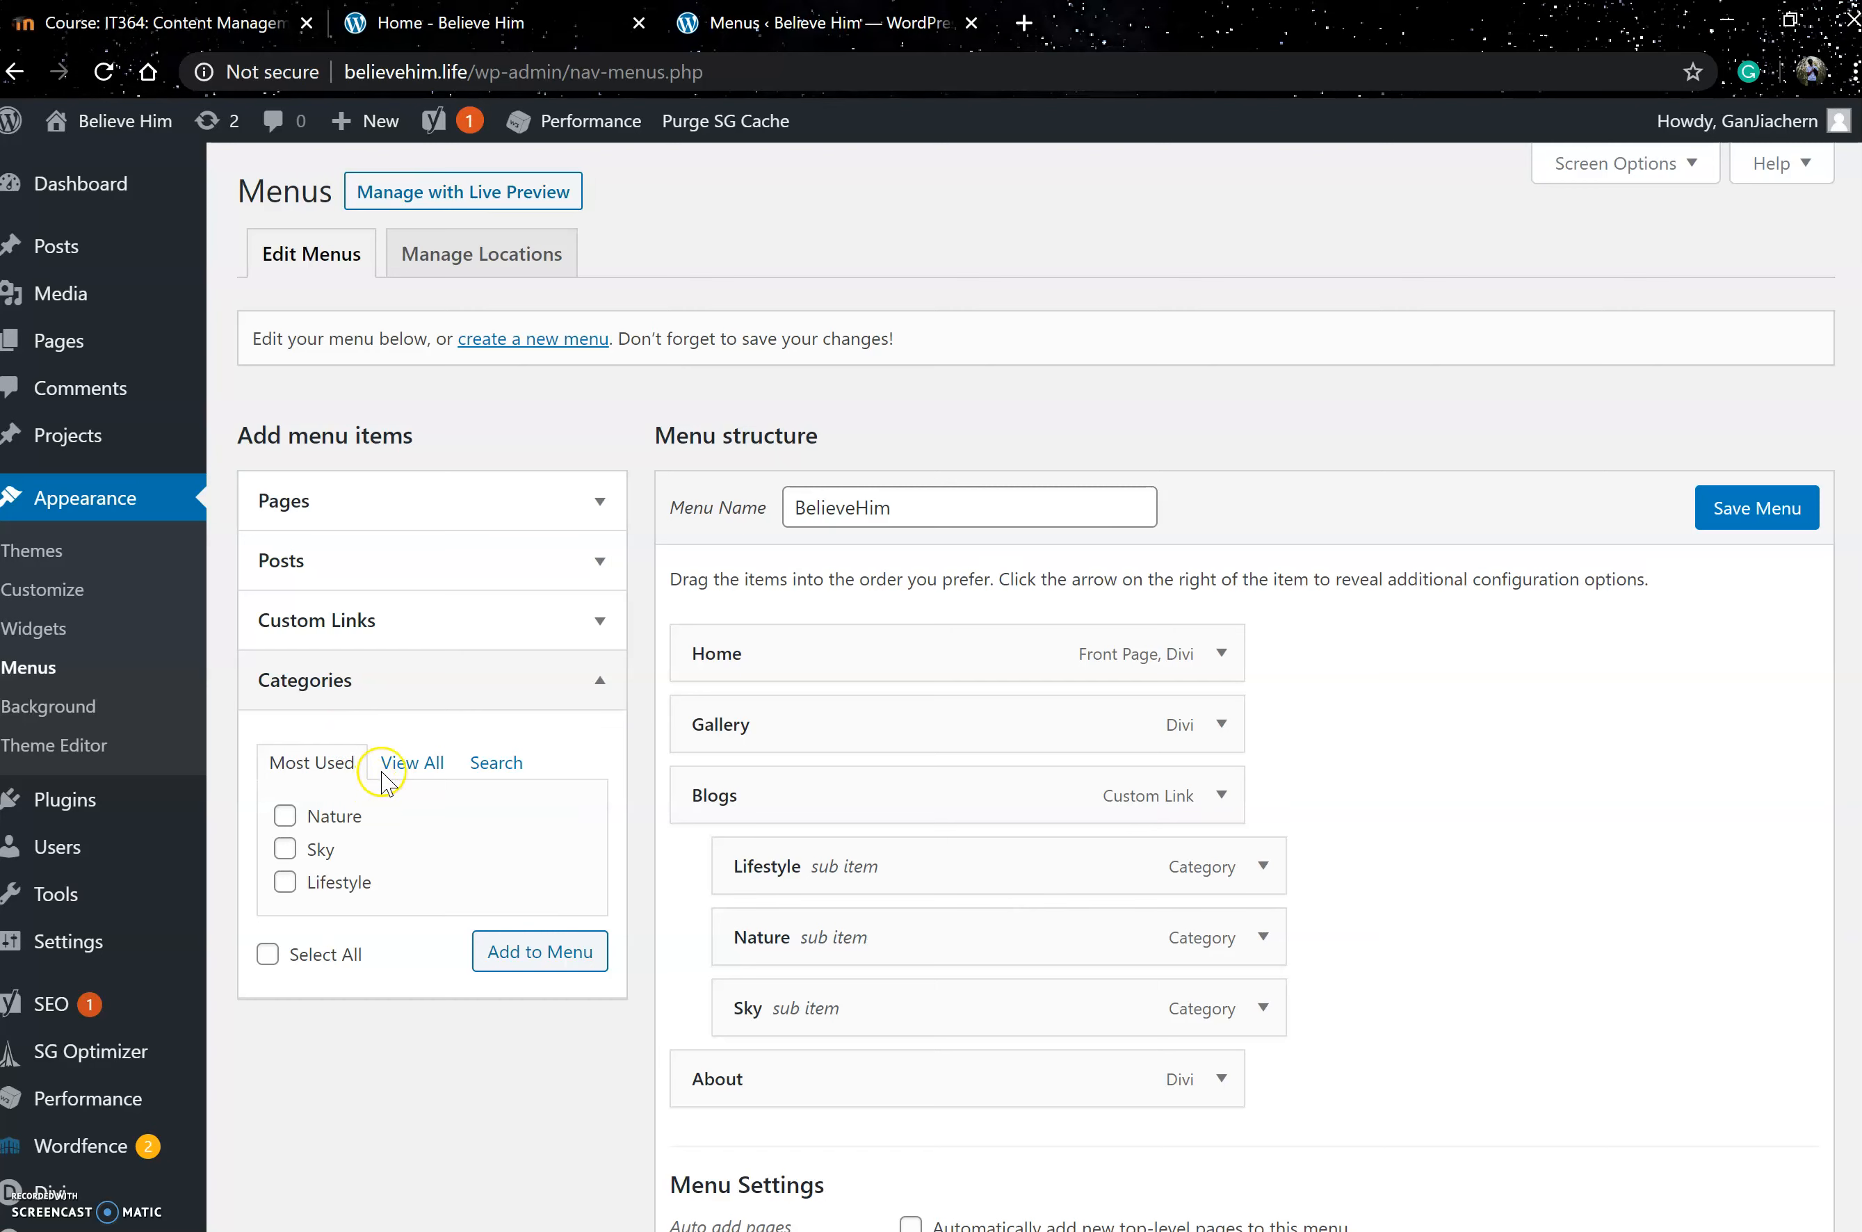
- Enter # as the URL of a new custom link without adding the link to the menu
{"action": "left_click", "coordinate": [411, 637]}
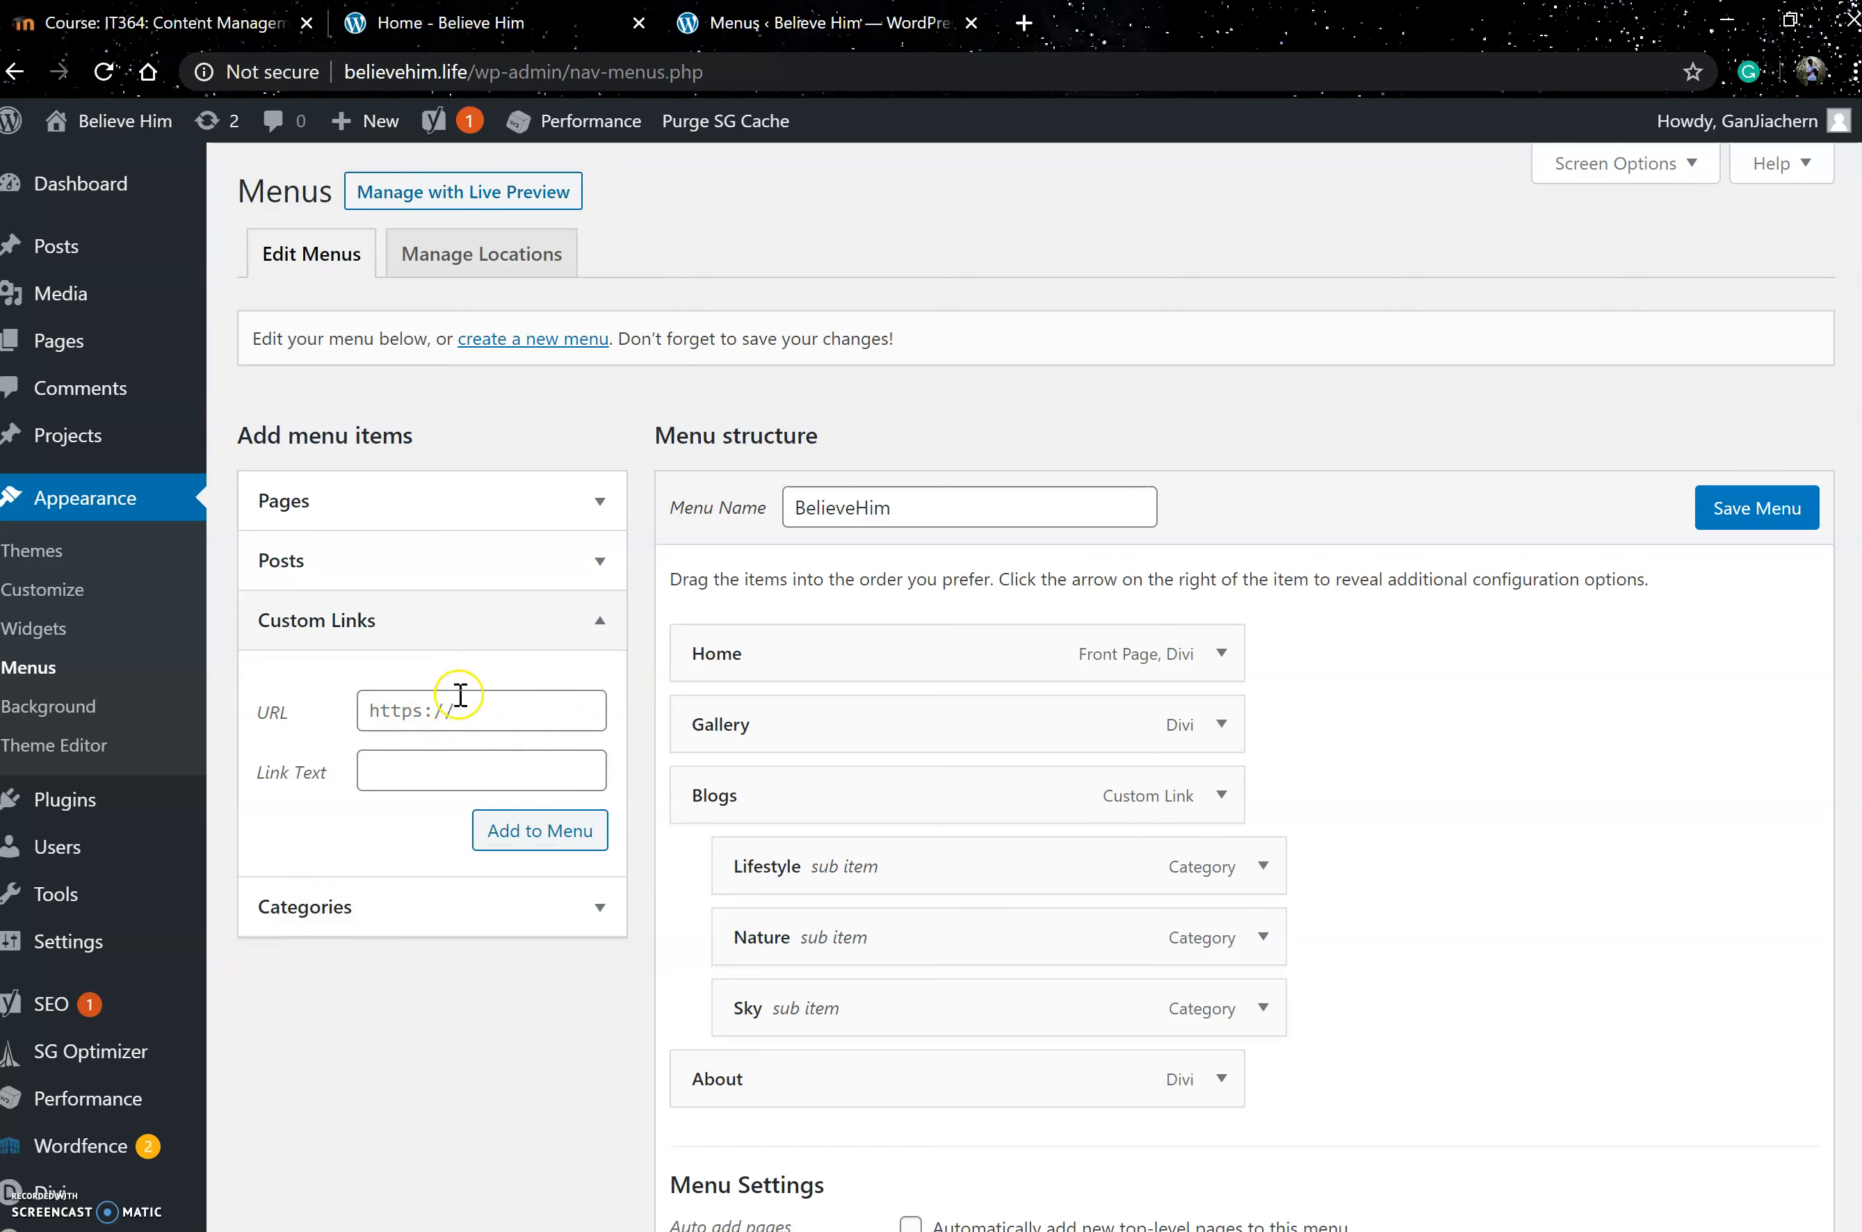
{"action": "left_click", "coordinate": [512, 711]}
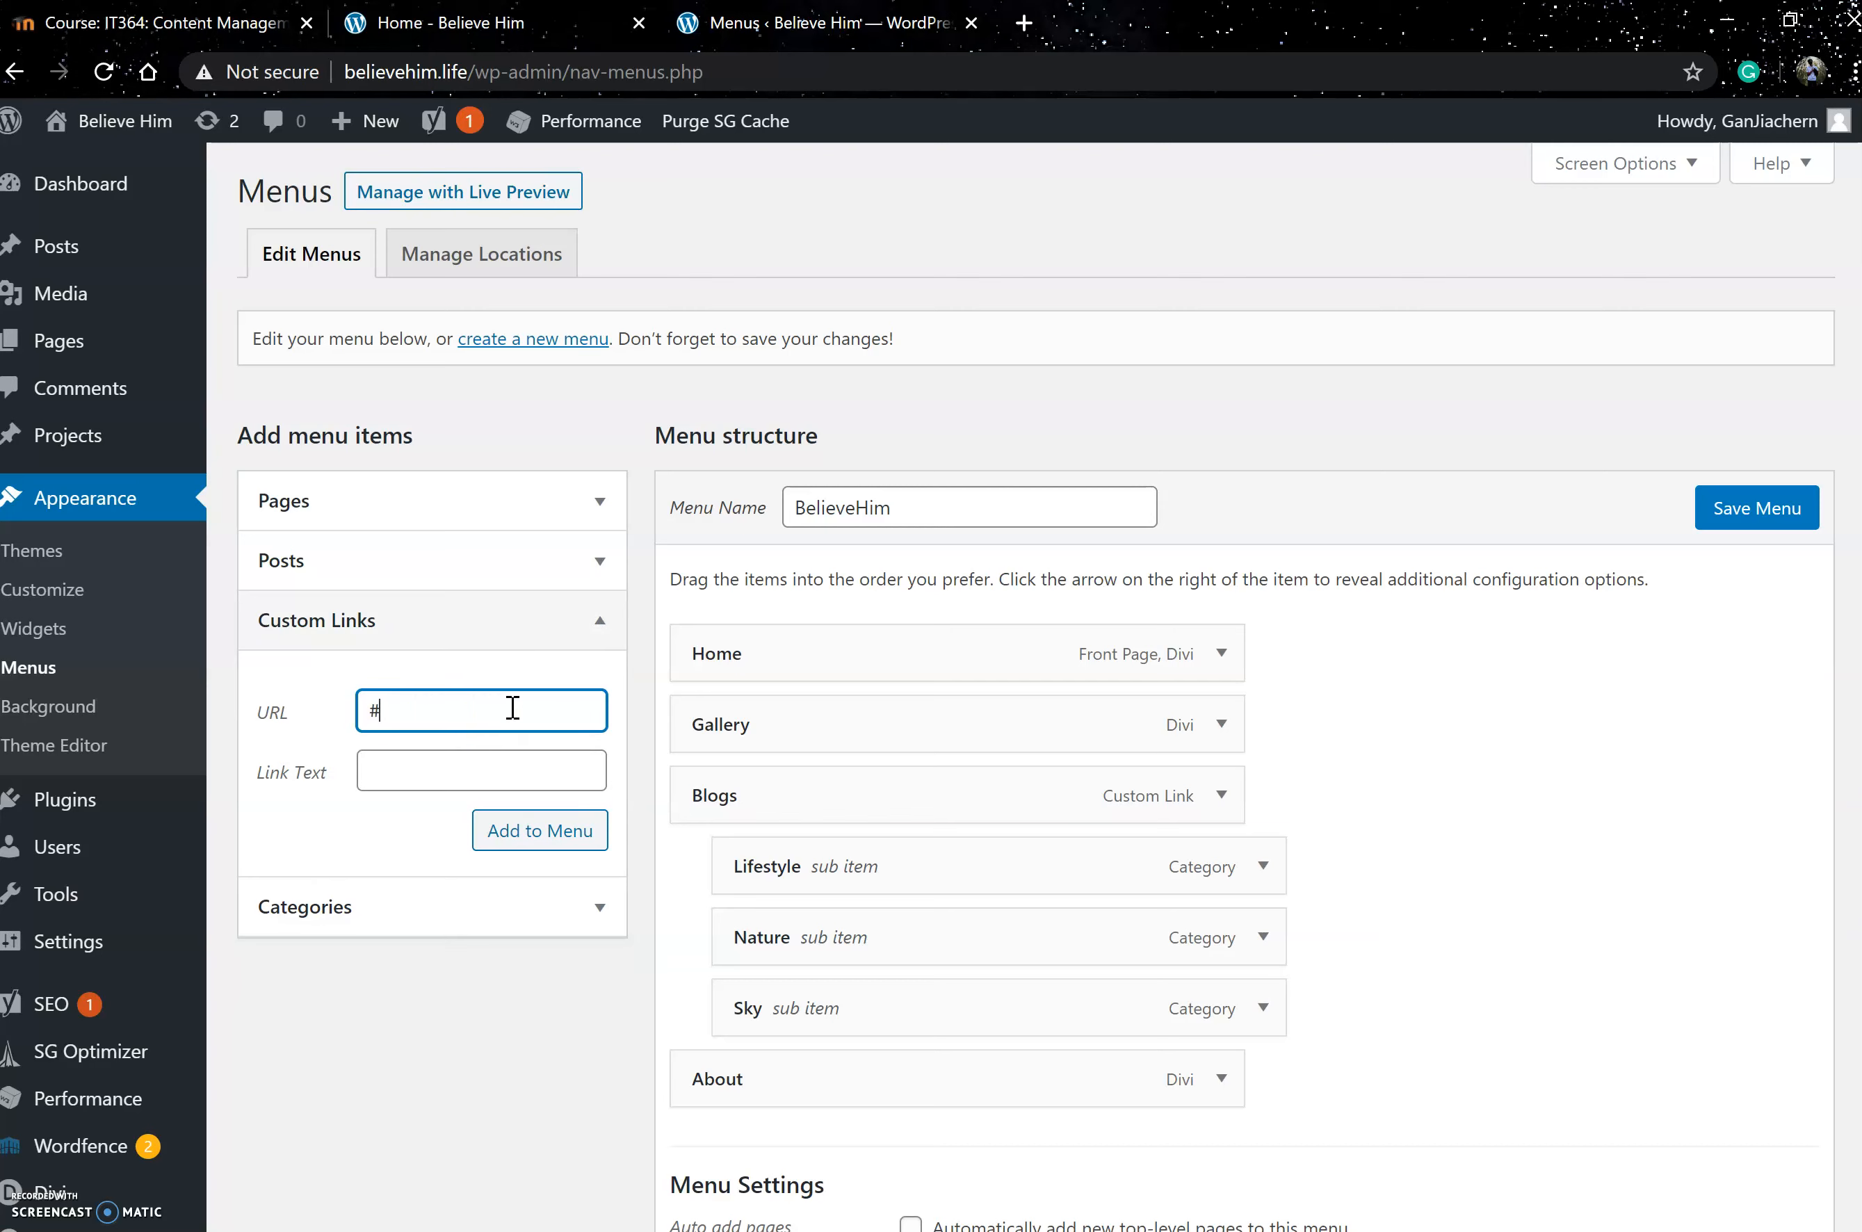
{"action": "left_click", "coordinate": [489, 773]}
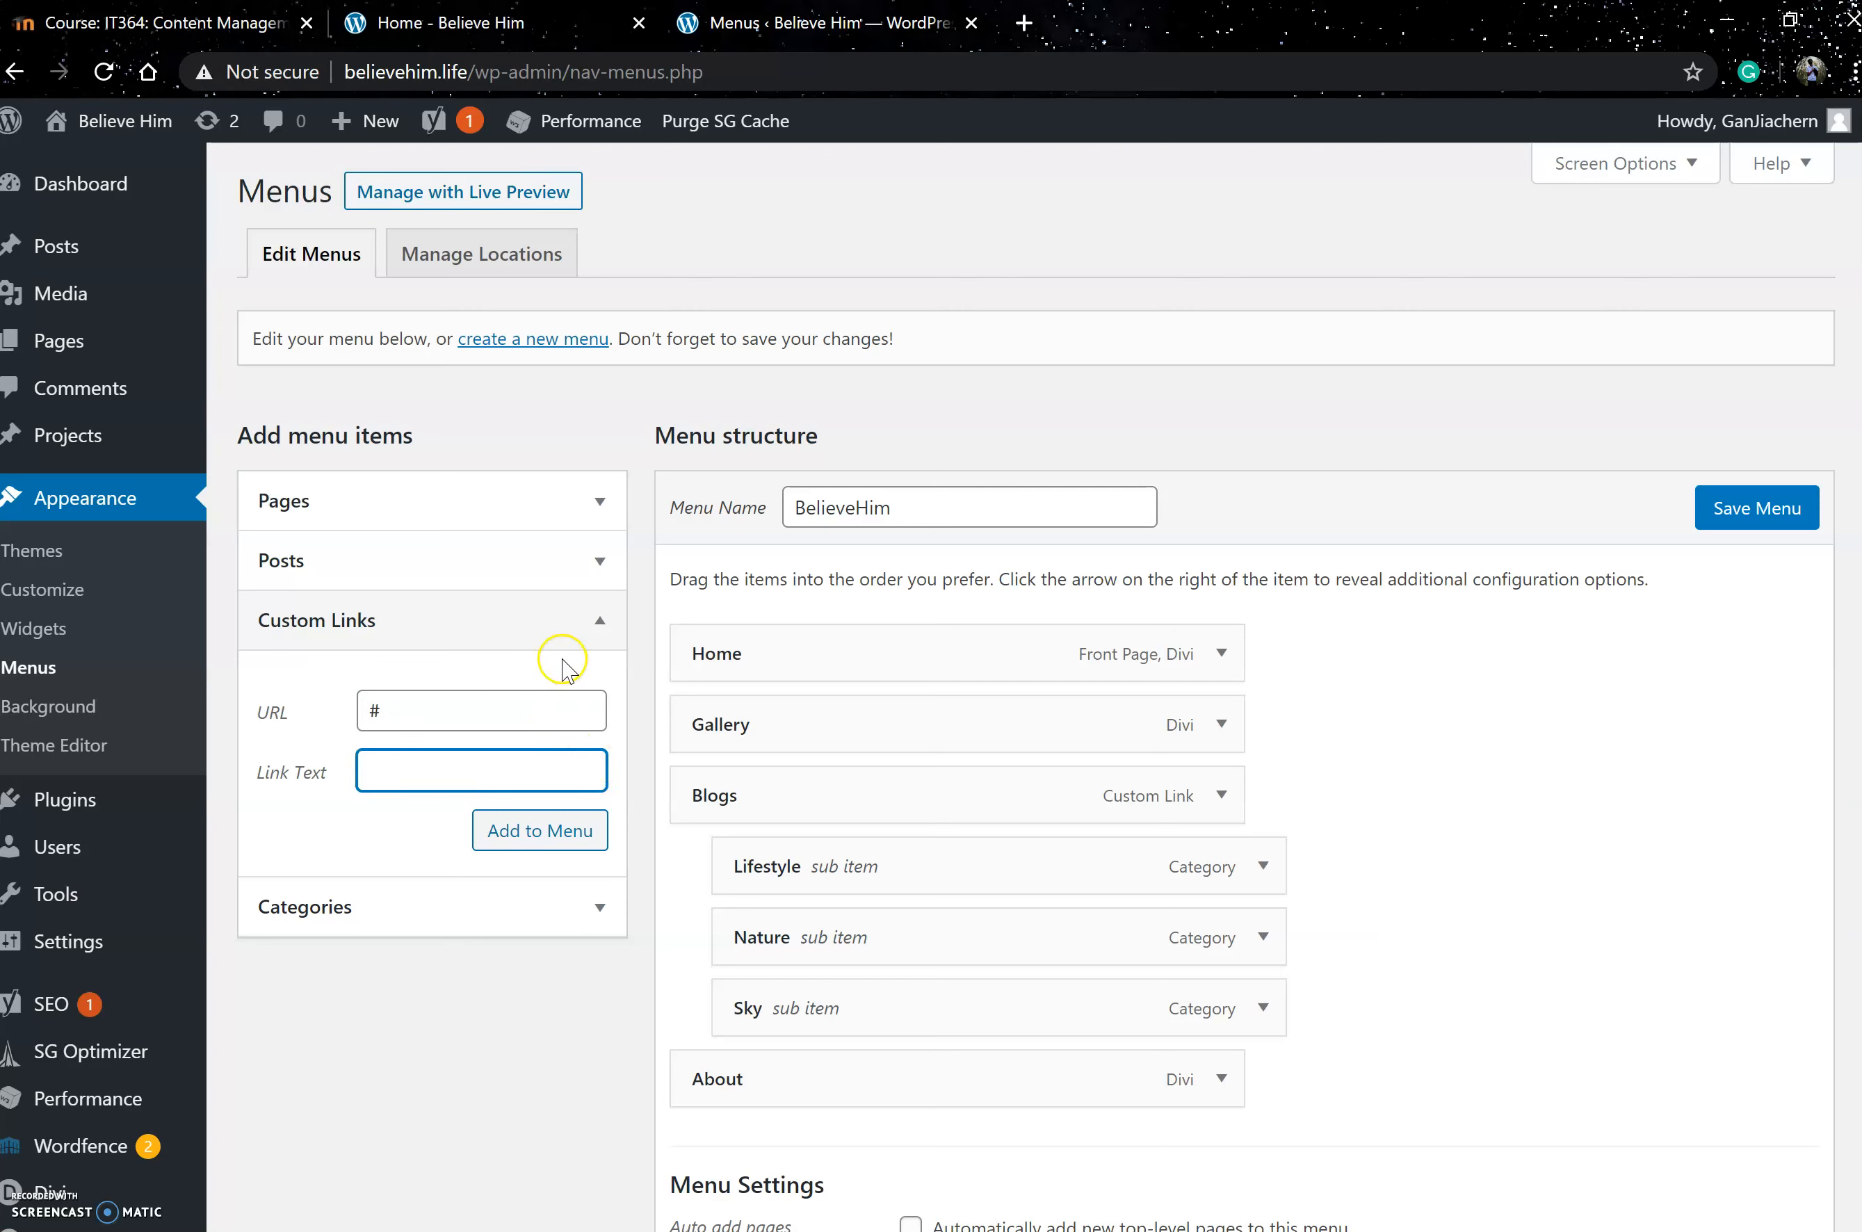
{"action": "left_click", "coordinate": [600, 622]}
- Expand the Blogs item in the BelieveHim menu structure and inspect its URL setting
{"action": "left_click", "coordinate": [793, 797]}
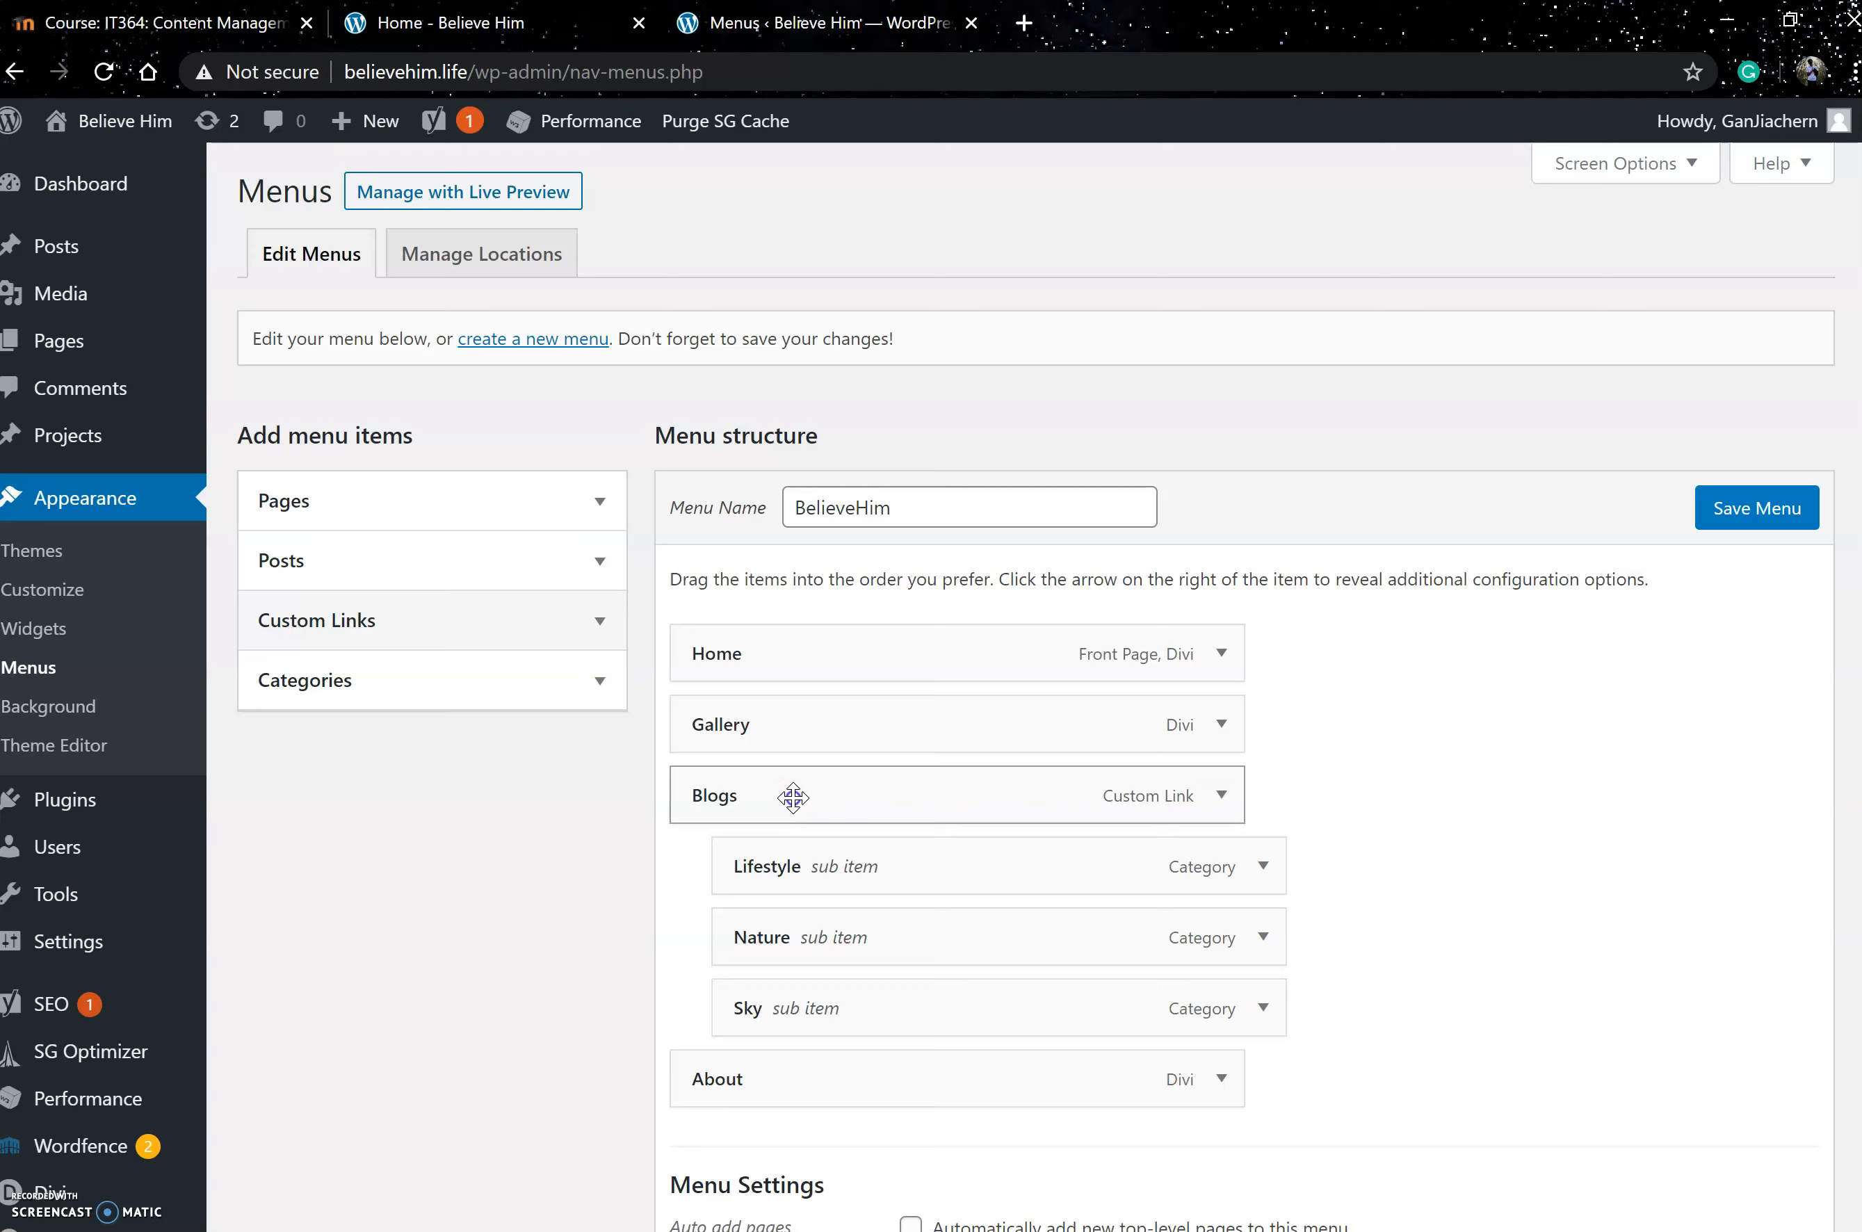
{"action": "left_click", "coordinate": [1222, 796]}
{"action": "left_click", "coordinate": [838, 890]}
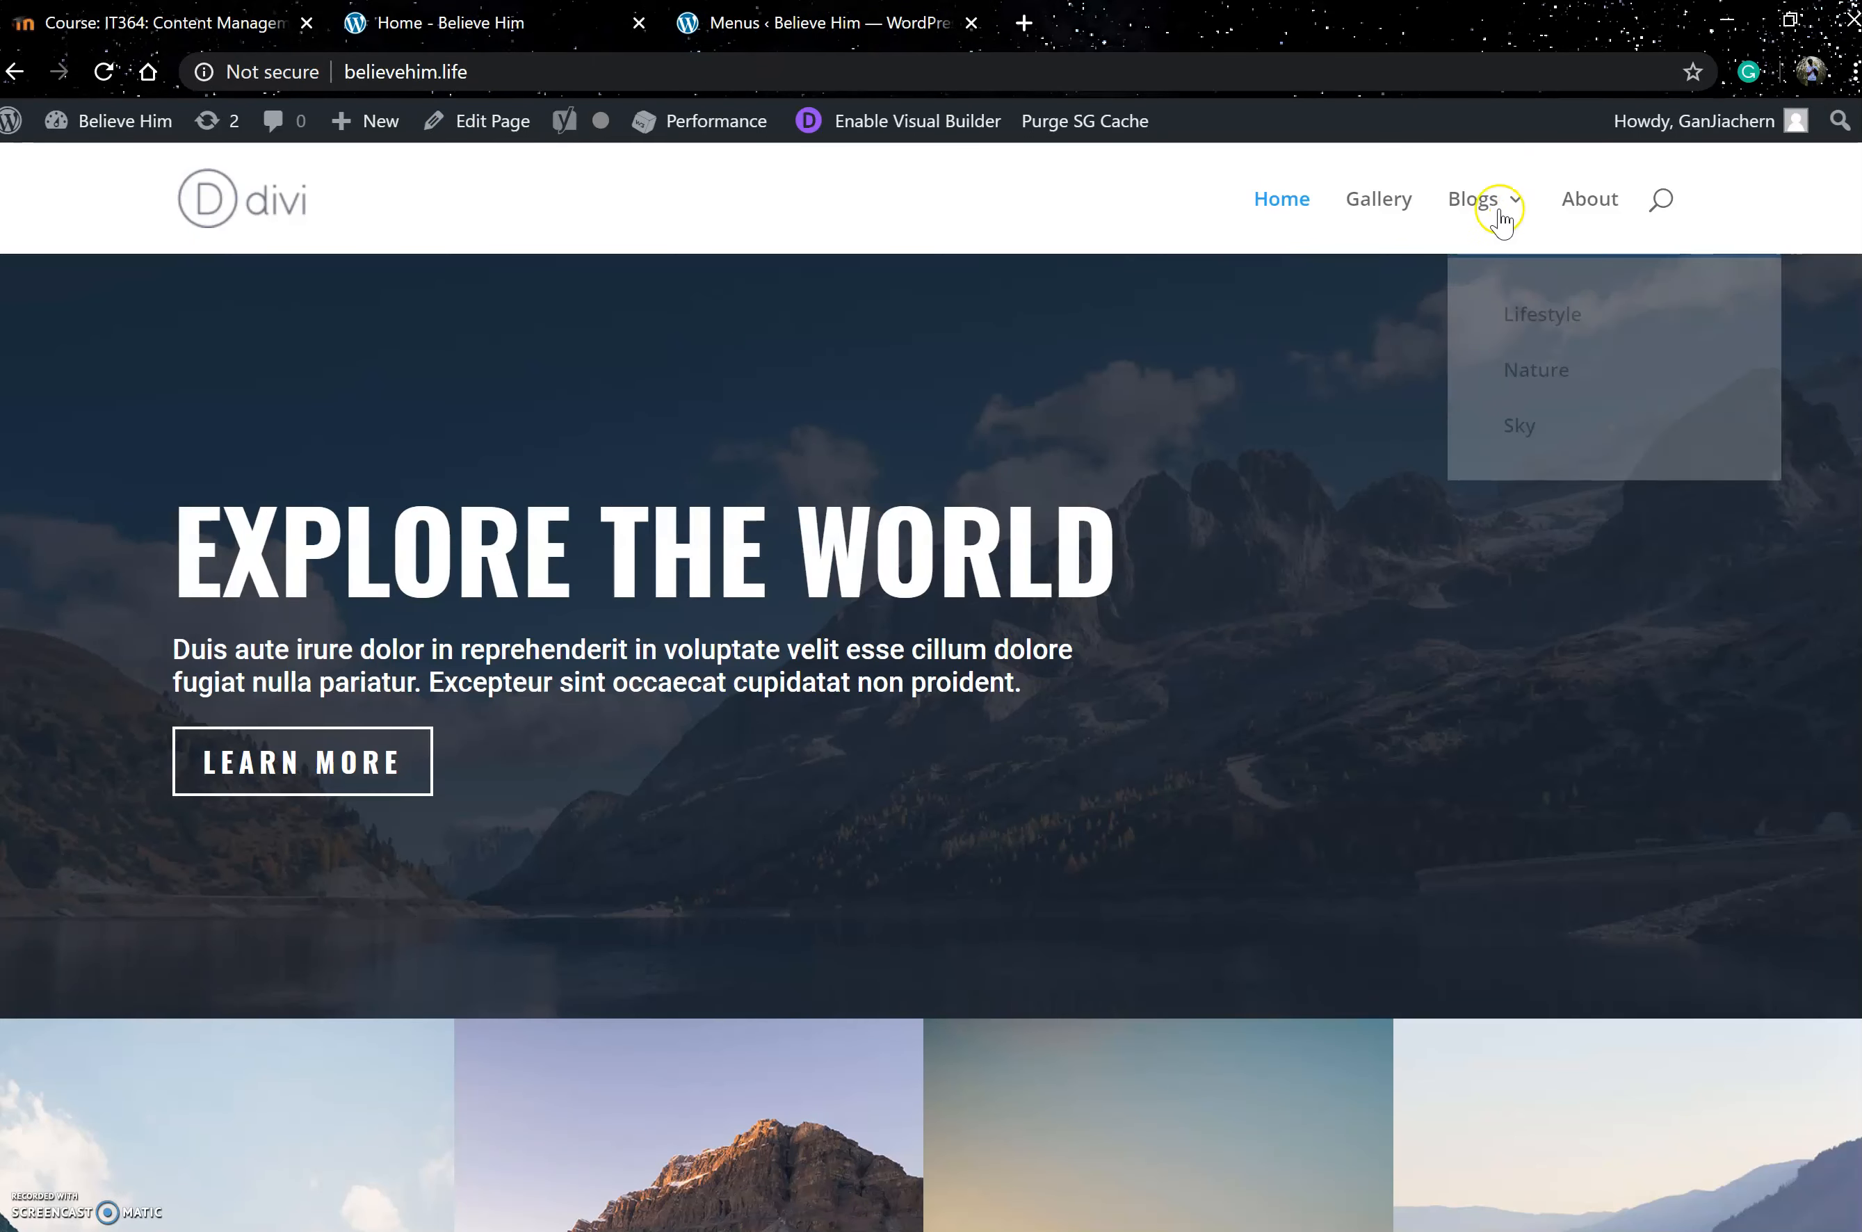
- Follow the Blogs link on the live home page and compare it with the item's settings in the menu editor
{"action": "left_click", "coordinate": [1481, 196]}
{"action": "scroll", "coordinate": [1481, 196], "scroll_direction": "down", "scroll_amount": 1}
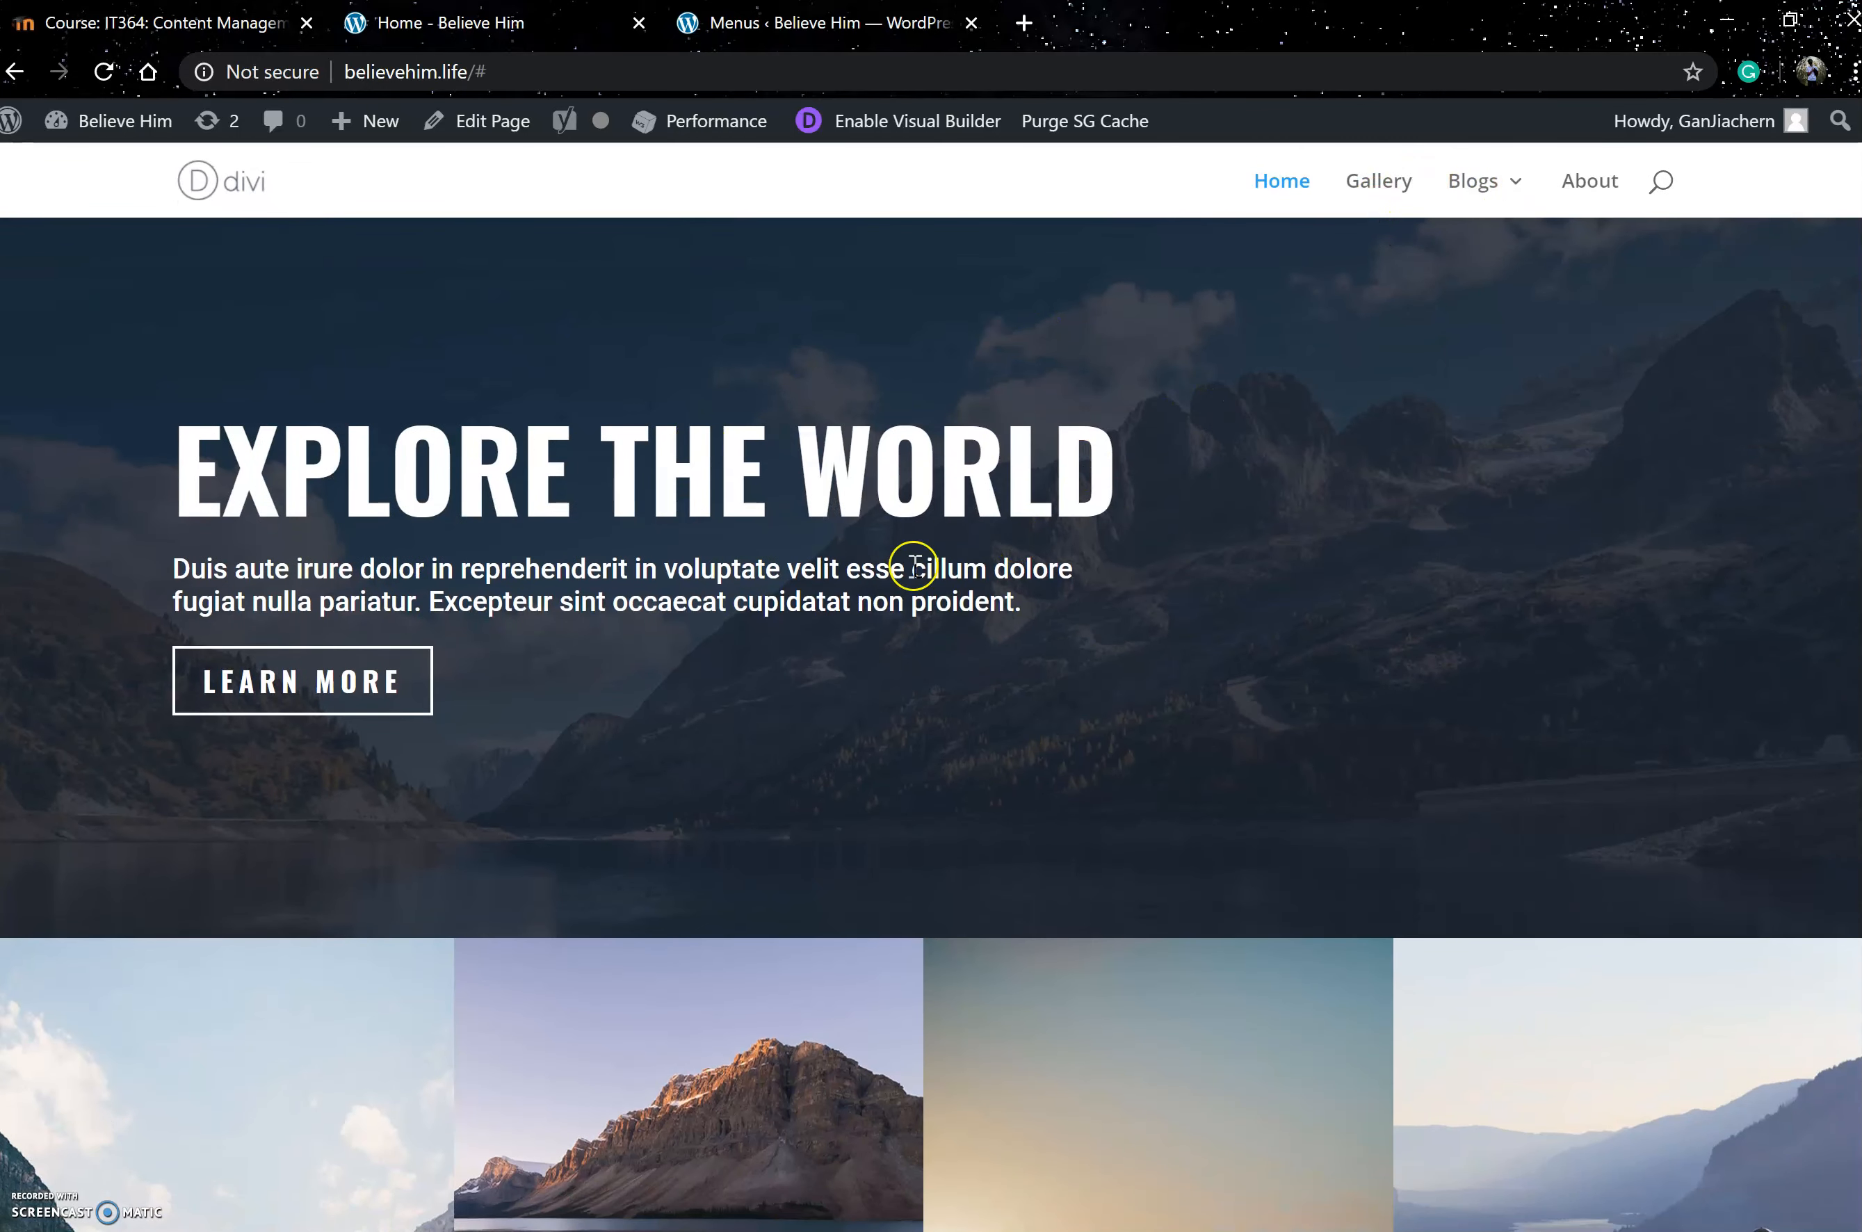
{"action": "left_click", "coordinate": [824, 23]}
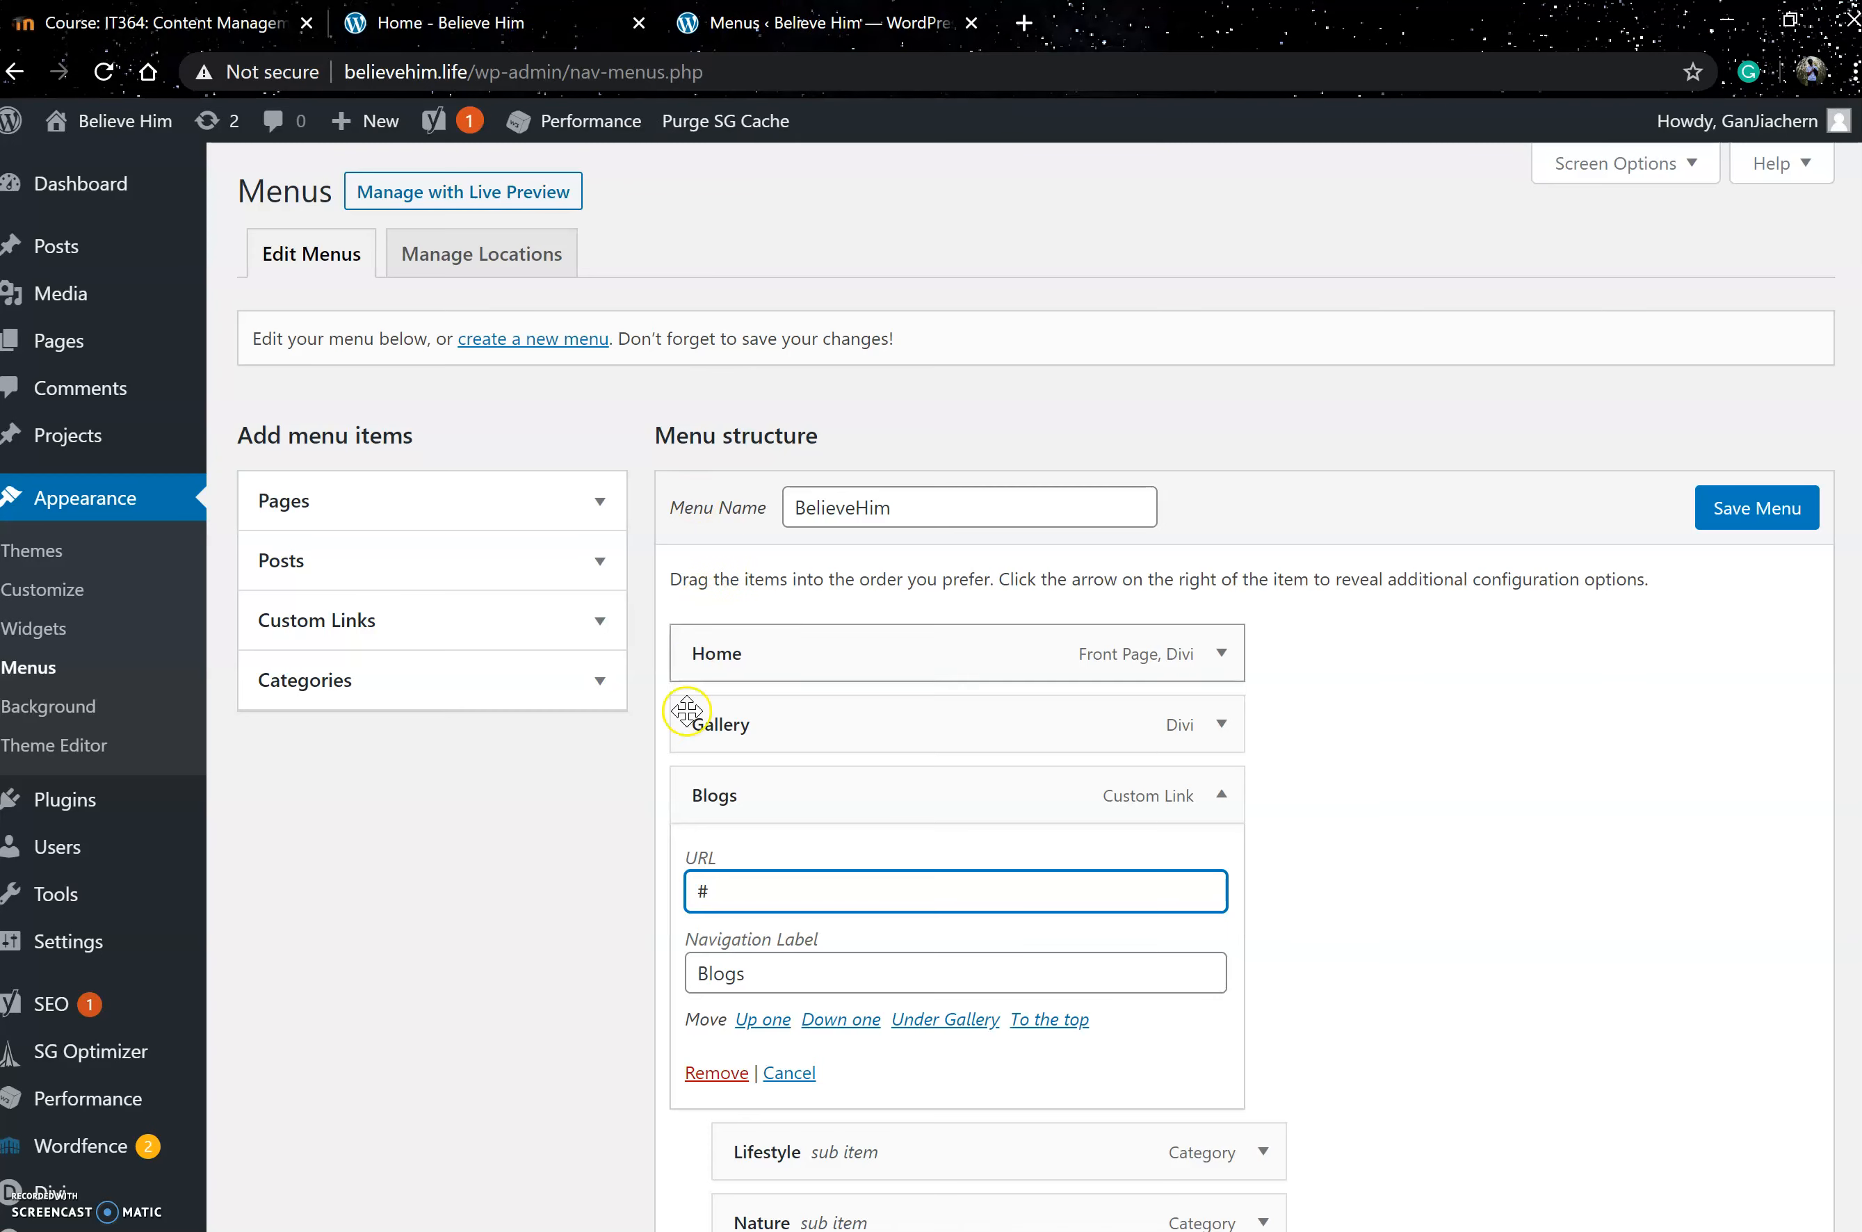
{"action": "left_click", "coordinate": [538, 26]}
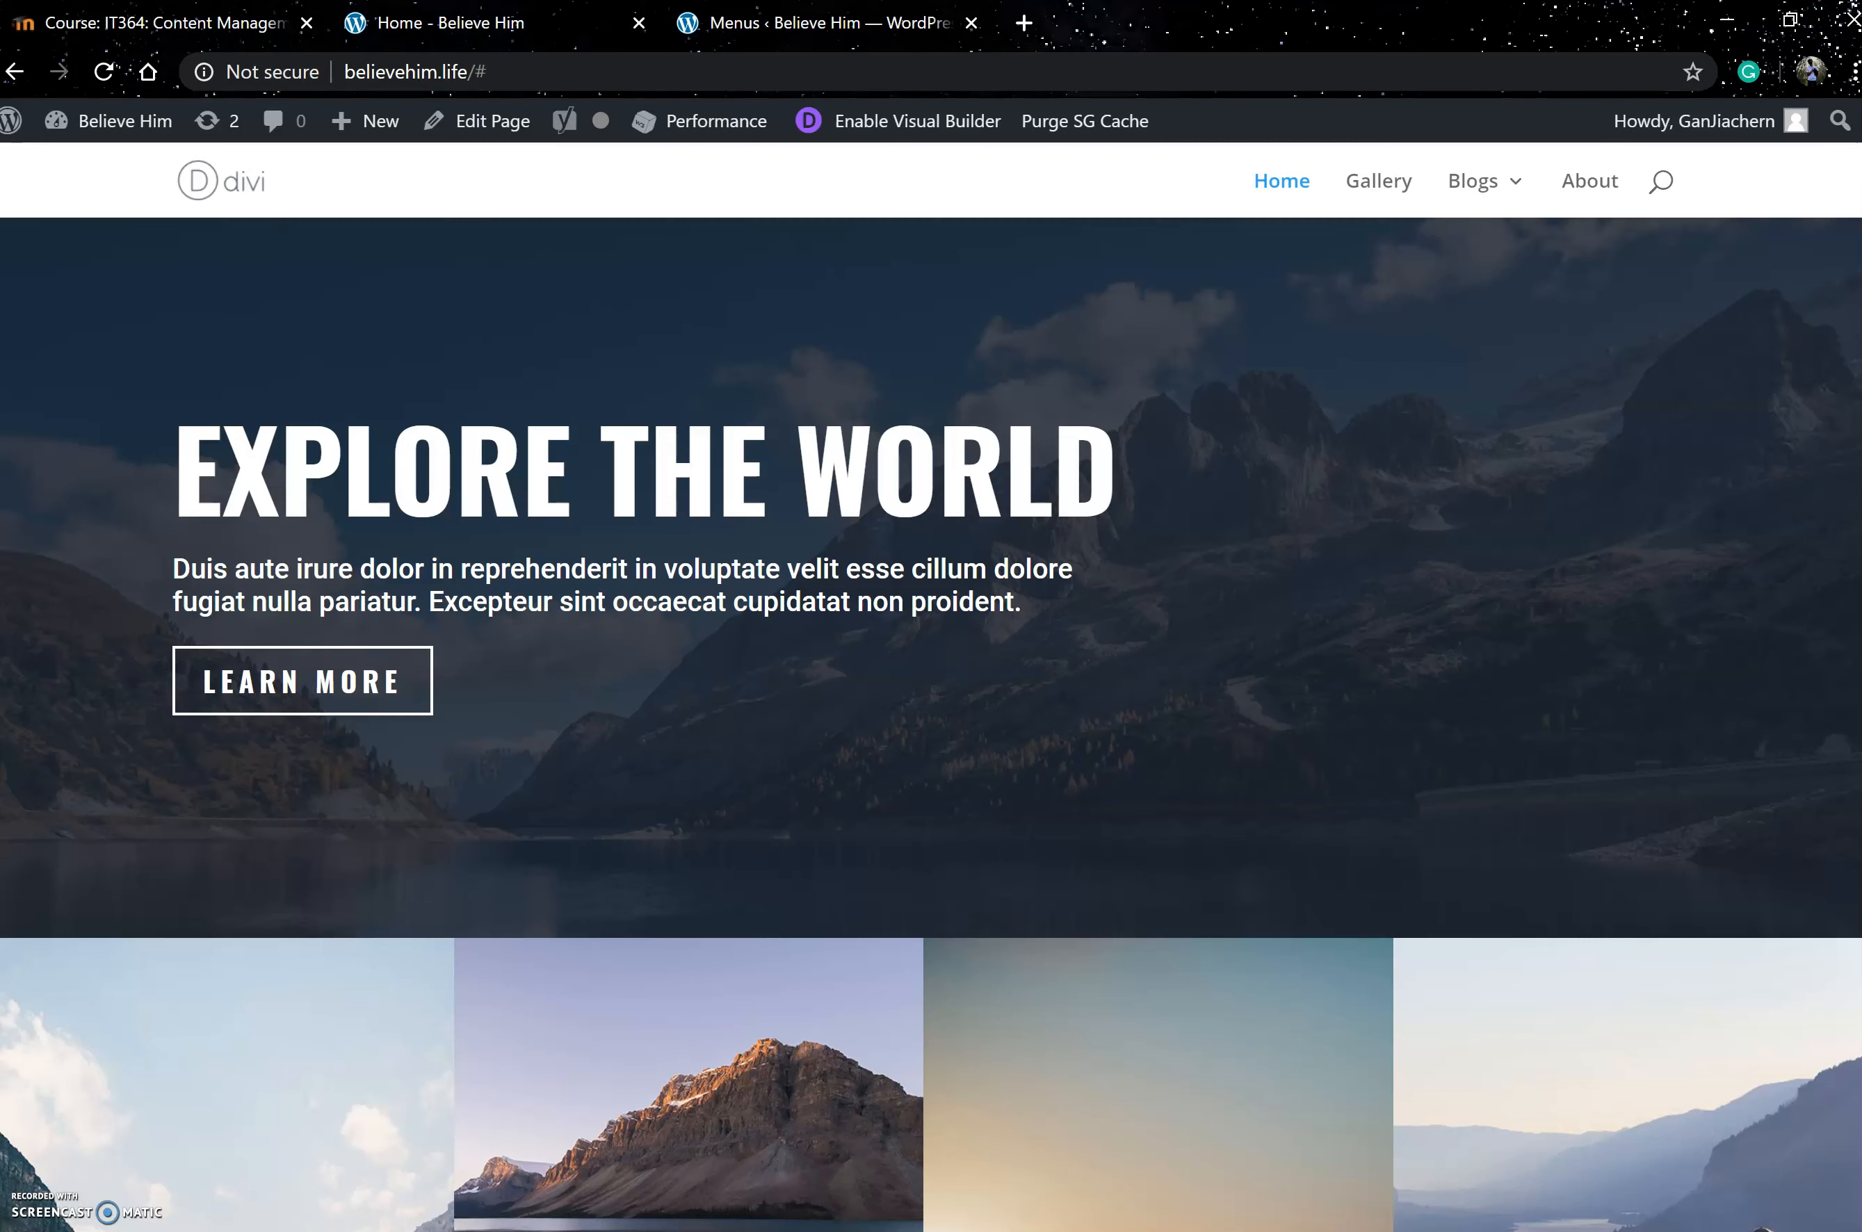